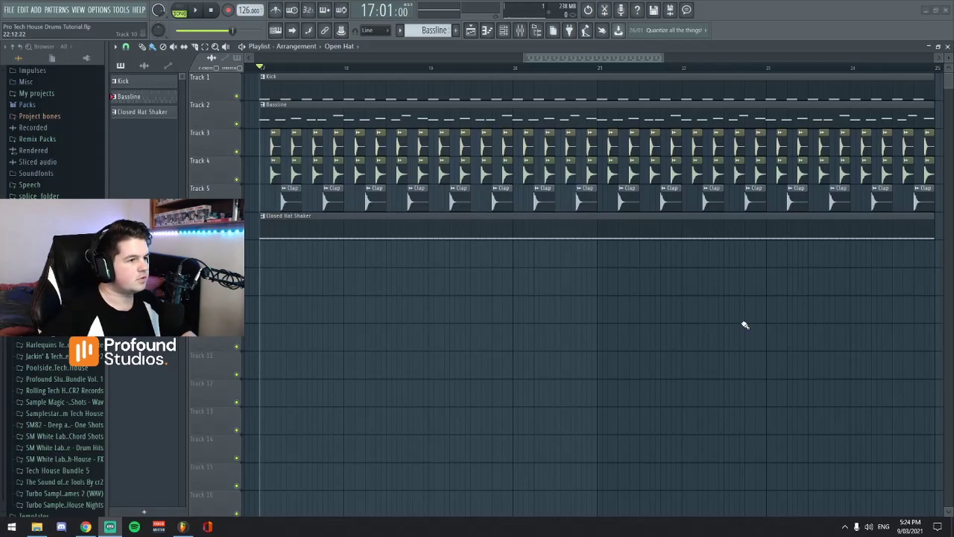
Play back the drum and bass arrangement from bar 17
{"action": "mouse_move", "coordinate": [604, 58]}
{"action": "left_mouse_down"}
{"action": "mouse_move", "coordinate": [595, 58]}
{"action": "mouse_move", "coordinate": [604, 59]}
{"action": "left_mouse_up"}
{"action": "key", "text": "space"}
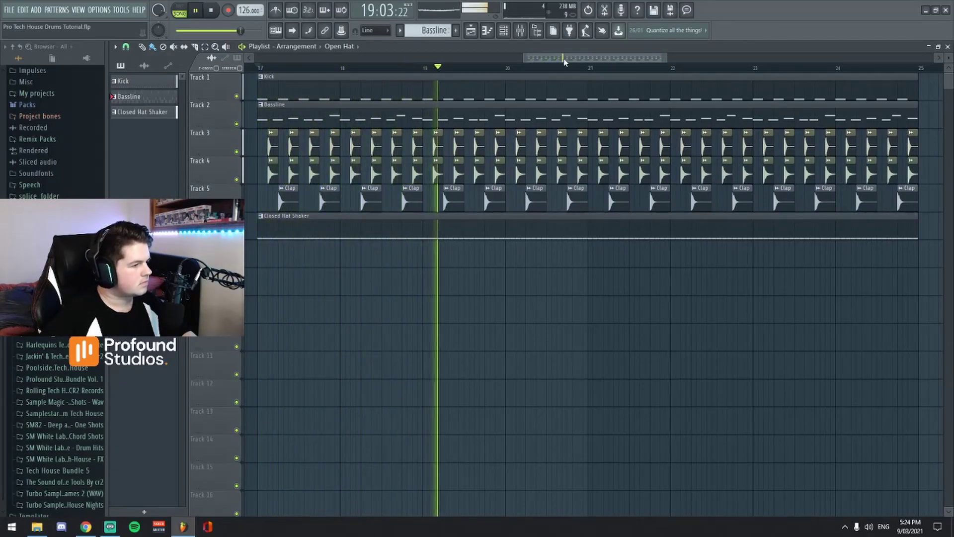
{"action": "key", "text": "space"}
Review the mixer inserts for Kick, Bassline, Closed Hat, Open Hat, Clap and Closed Hat Shaker, and close the mixer
{"action": "key", "text": "F9"}
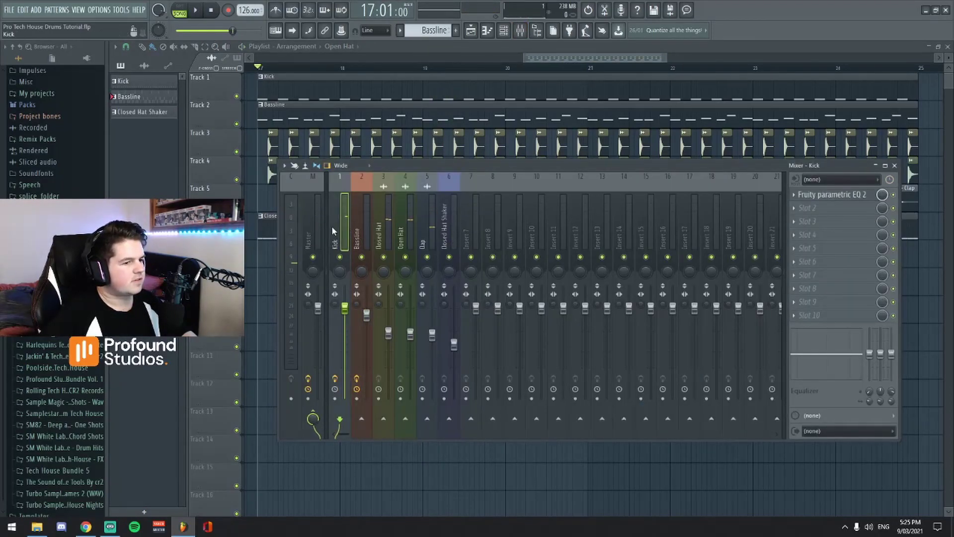
{"action": "left_click", "coordinate": [359, 227]}
{"action": "left_click", "coordinate": [344, 232]}
{"action": "left_click", "coordinate": [356, 228]}
{"action": "left_click", "coordinate": [379, 231]}
{"action": "left_click", "coordinate": [403, 235]}
{"action": "left_click", "coordinate": [428, 231]}
{"action": "left_click", "coordinate": [447, 231]}
{"action": "left_click", "coordinate": [392, 244]}
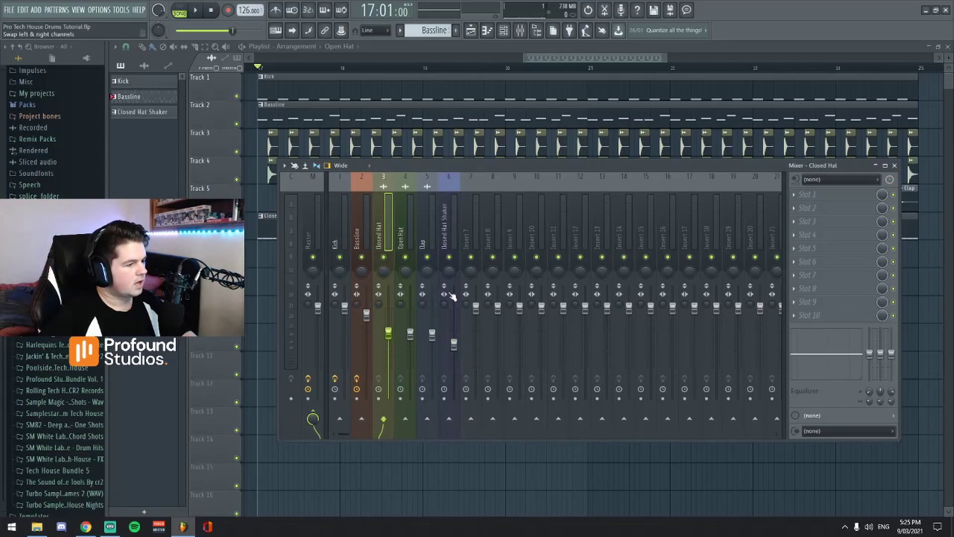
{"action": "key", "text": "F9"}
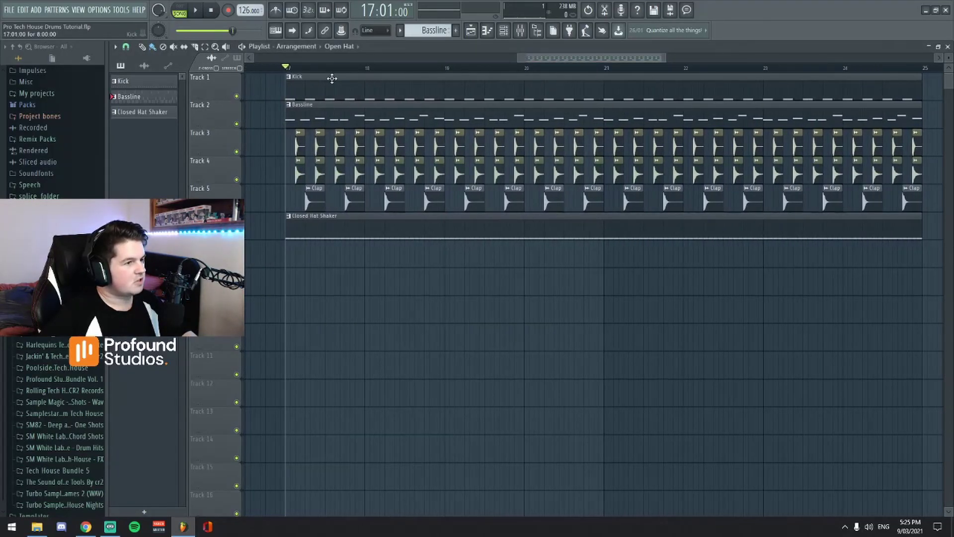
Listen to the arrangement again and recheck the channel levels in the mixer
{"action": "key", "text": "space"}
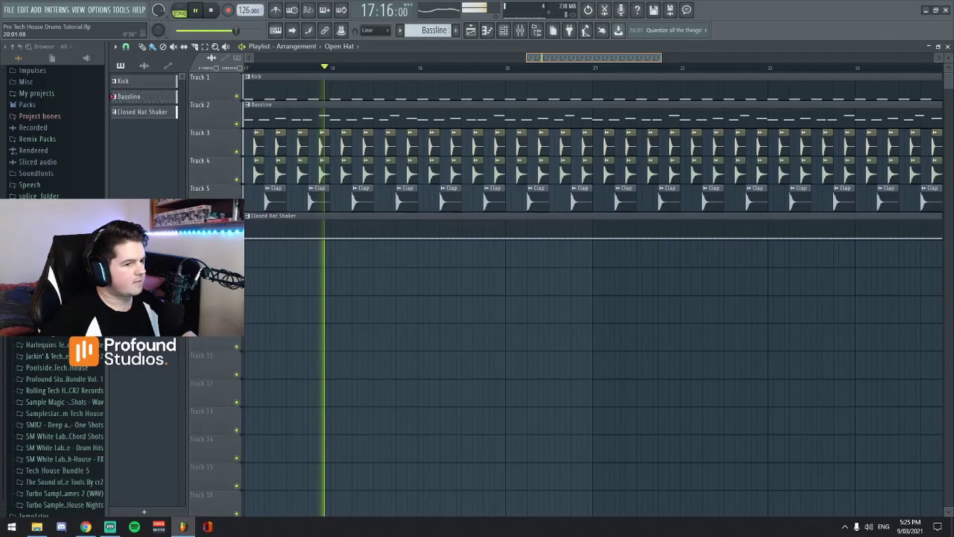
{"action": "key", "text": "space"}
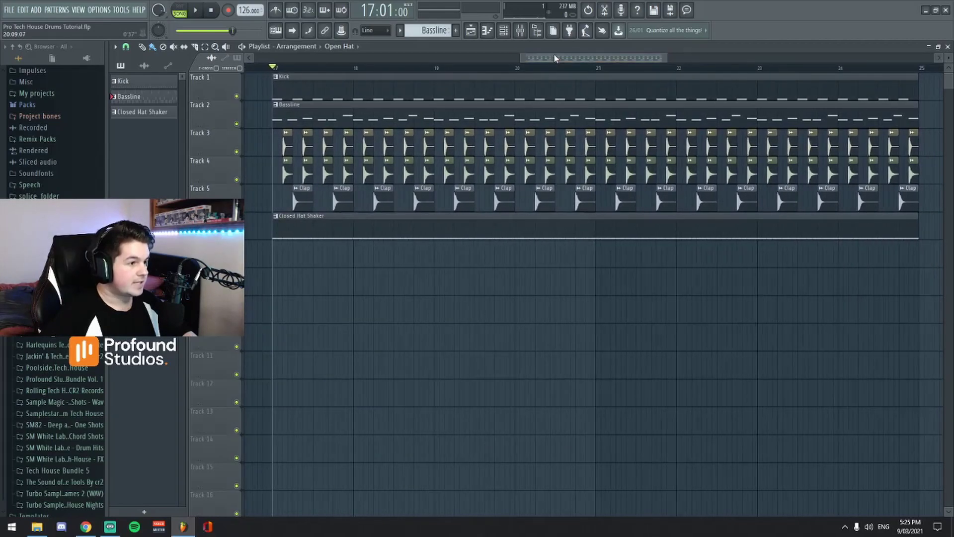
{"action": "left_click", "coordinate": [520, 32]}
{"action": "mouse_move", "coordinate": [442, 168]}
{"action": "left_mouse_down"}
{"action": "mouse_move", "coordinate": [469, 134]}
{"action": "mouse_move", "coordinate": [438, 180]}
{"action": "mouse_move", "coordinate": [432, 155]}
{"action": "left_mouse_up"}
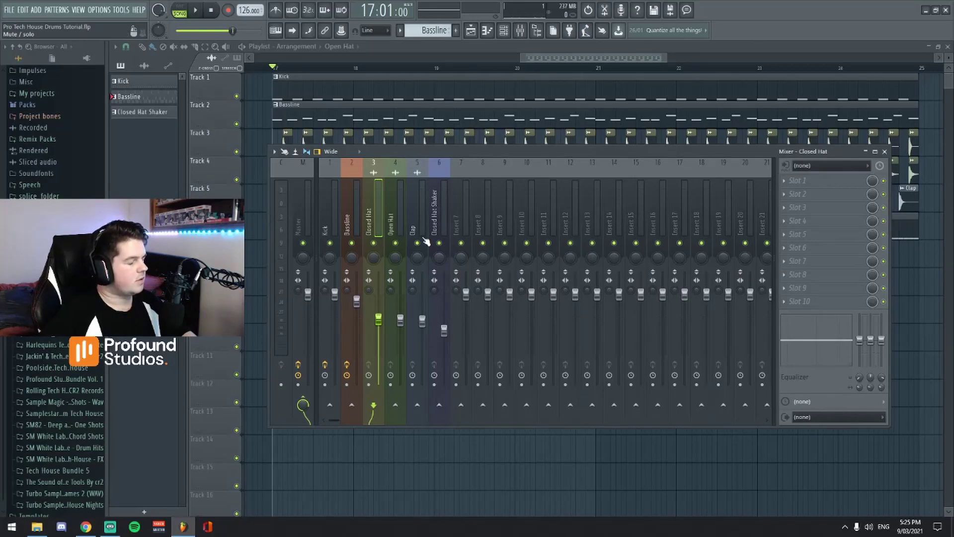
{"action": "key", "text": "F9"}
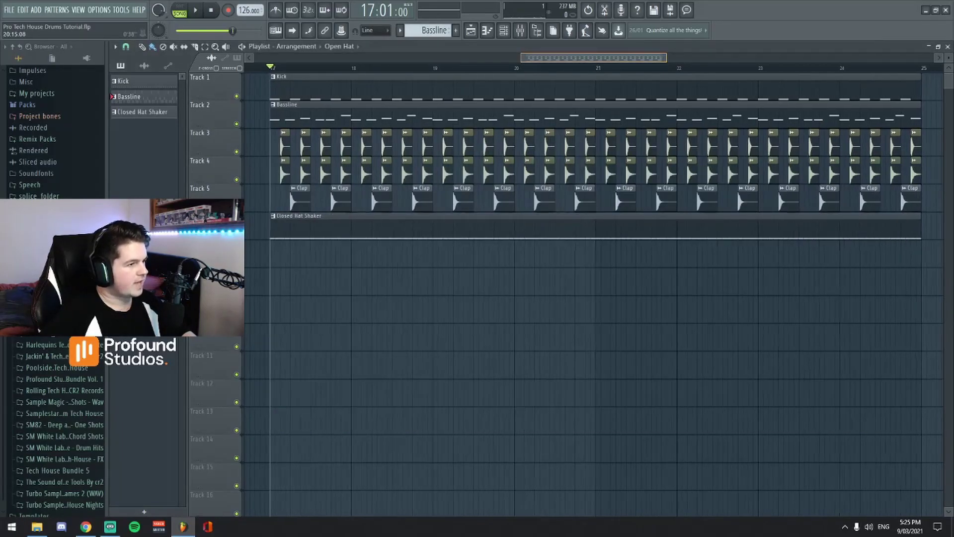
{"action": "left_click_drag", "start_coordinate": [664, 57], "coordinate": [656, 57]}
{"action": "key", "text": "space"}
{"action": "key", "text": "space"}
Play the Closed Hat Shaker pattern on its own in pattern mode and open its notes in the piano roll
{"action": "left_click", "coordinate": [142, 112]}
{"action": "left_click_drag", "start_coordinate": [427, 30], "coordinate": [426, 31]}
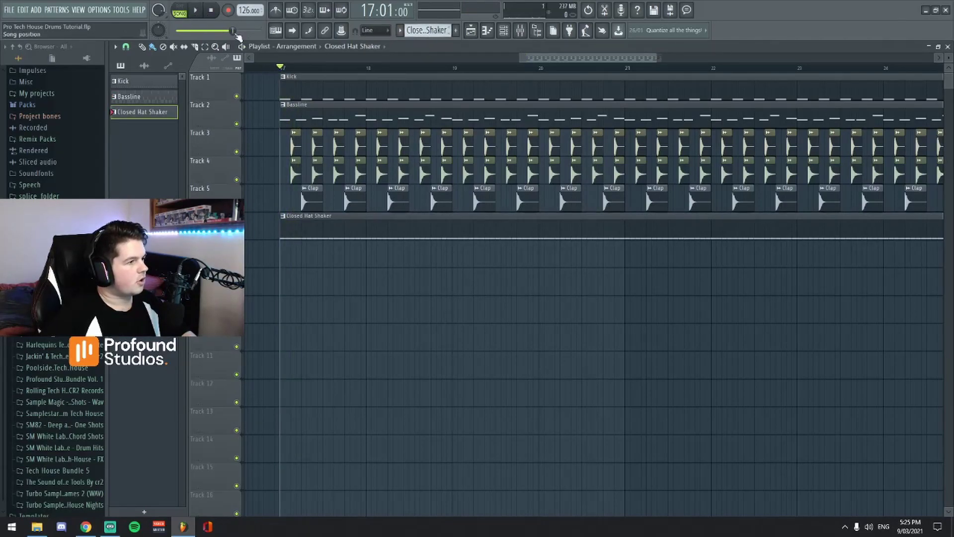
{"action": "left_click", "coordinate": [181, 10]}
{"action": "key", "text": "space"}
{"action": "left_click", "coordinate": [503, 31]}
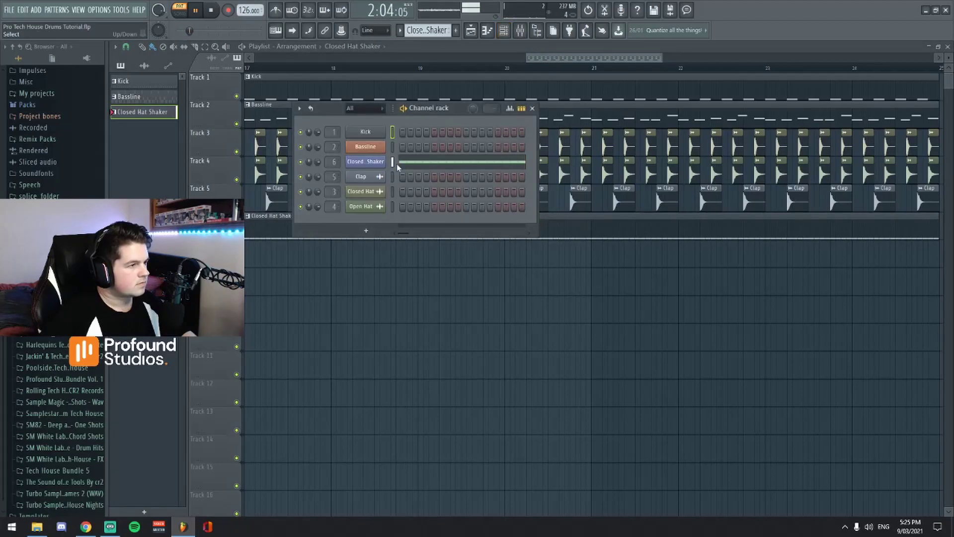
{"action": "left_click", "coordinate": [420, 162]}
{"action": "key", "text": "space"}
Switch back to song mode and enlarge the velocity lane below the Closed Hat Shaker notes
{"action": "scroll", "coordinate": [317, 59], "scroll_direction": "down", "scroll_amount": 1}
{"action": "left_click", "coordinate": [181, 12]}
{"action": "left_click_drag", "start_coordinate": [667, 58], "coordinate": [445, 58]}
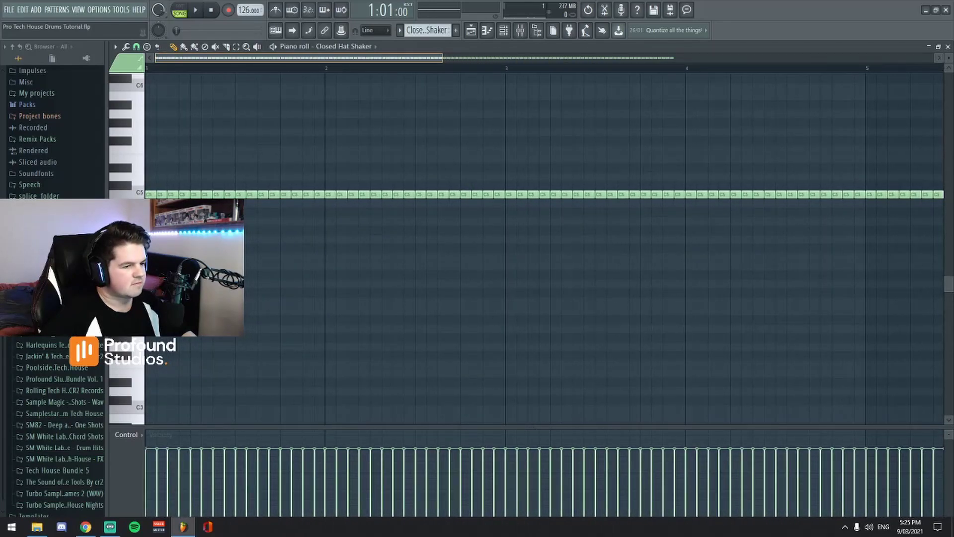
{"action": "scroll", "coordinate": [318, 59], "scroll_direction": "up", "scroll_amount": 3}
{"action": "scroll", "coordinate": [335, 60], "scroll_direction": "down", "scroll_amount": 2}
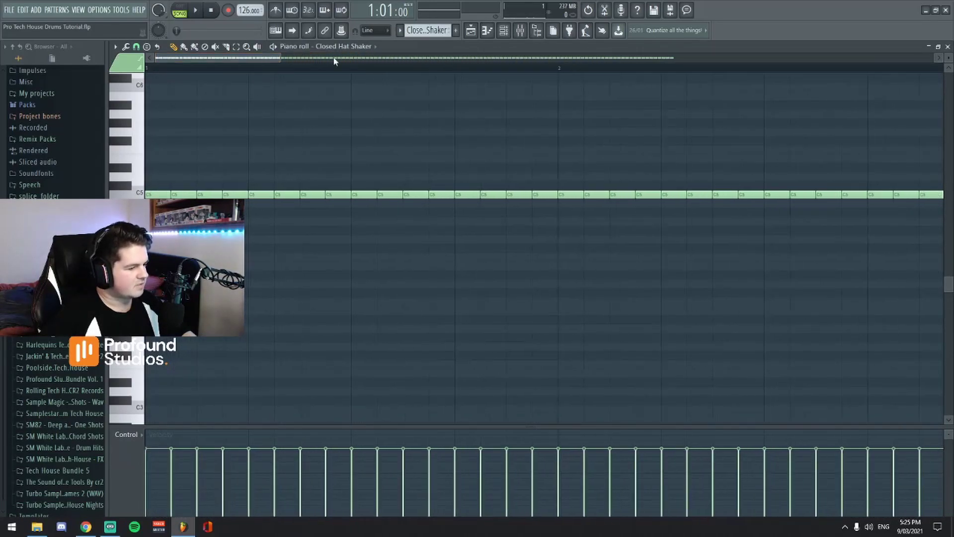
{"action": "scroll", "coordinate": [315, 57], "scroll_direction": "down", "scroll_amount": 2}
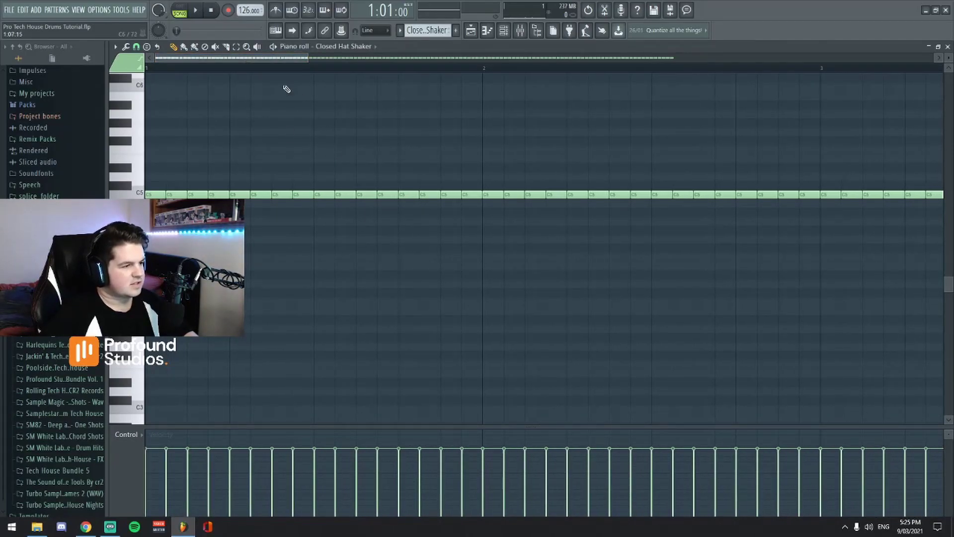
{"action": "scroll", "coordinate": [275, 81], "scroll_direction": "up", "scroll_amount": 2}
{"action": "scroll", "coordinate": [281, 145], "scroll_direction": "up", "scroll_amount": 2}
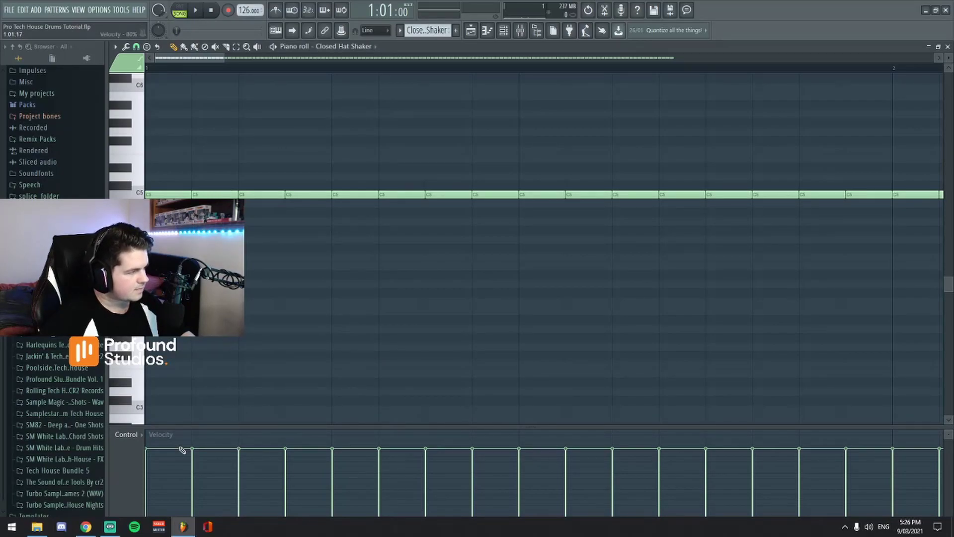
{"action": "left_click_drag", "start_coordinate": [224, 58], "coordinate": [391, 57]}
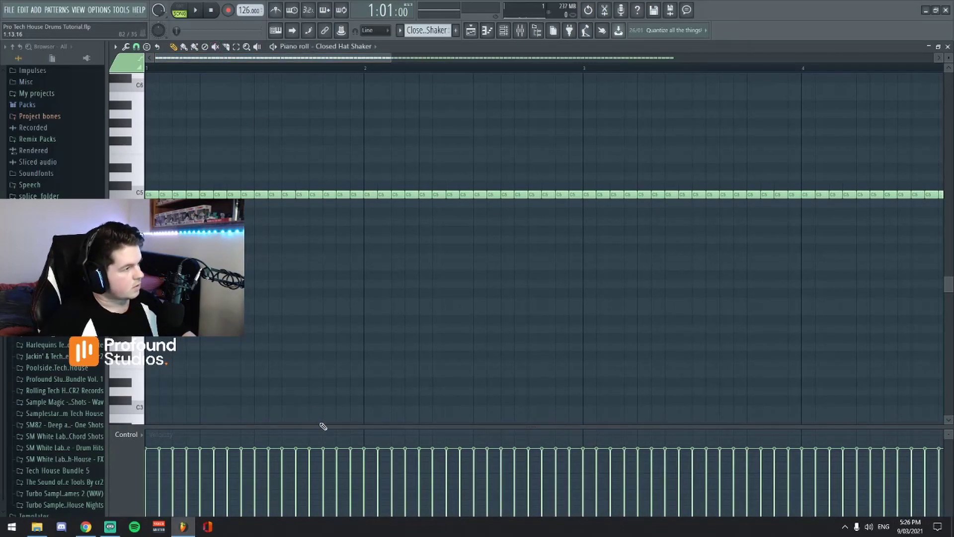
{"action": "mouse_move", "coordinate": [360, 426]}
{"action": "left_mouse_down"}
{"action": "mouse_move", "coordinate": [360, 283]}
{"action": "mouse_move", "coordinate": [363, 293]}
{"action": "left_mouse_up"}
Lower the velocity of the first, third, fifth and seventh shaker notes to about 50%
{"action": "scroll", "coordinate": [351, 62], "scroll_direction": "up", "scroll_amount": 3}
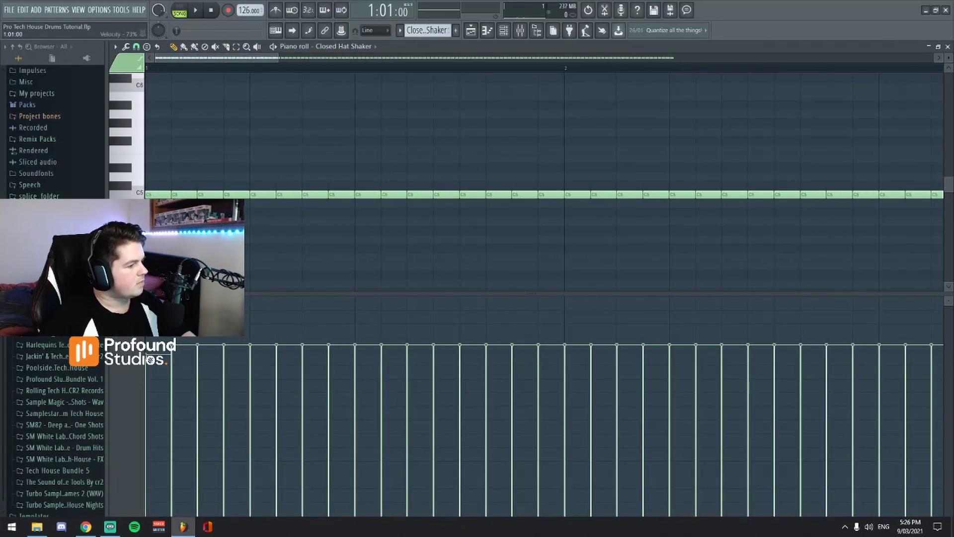
{"action": "left_click_drag", "start_coordinate": [148, 360], "coordinate": [150, 406]}
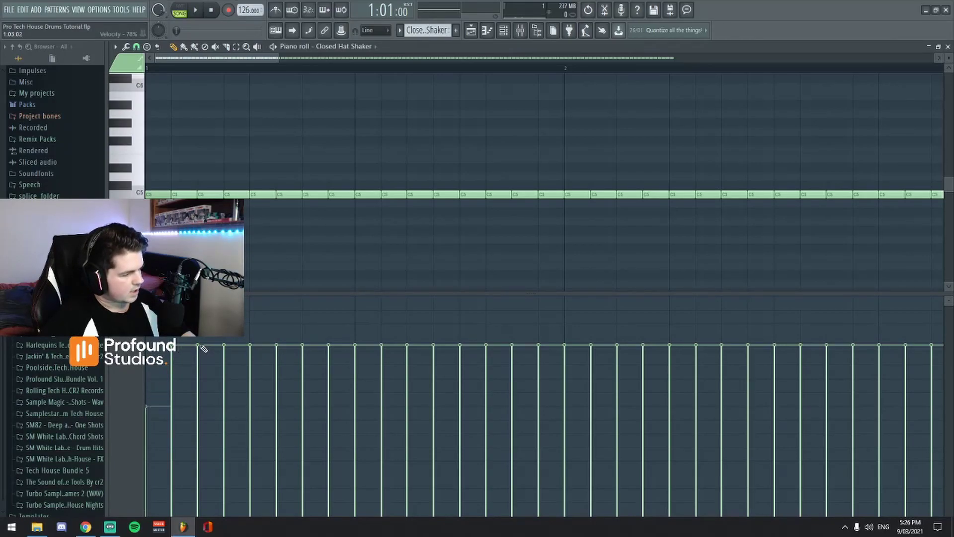
{"action": "left_click_drag", "start_coordinate": [208, 359], "coordinate": [211, 408]}
{"action": "left_click_drag", "start_coordinate": [247, 348], "coordinate": [263, 409]}
{"action": "left_click_drag", "start_coordinate": [307, 349], "coordinate": [315, 409]}
Switch playback to pattern mode and listen to the shaker's alternating velocities
{"action": "key", "text": "space"}
{"action": "key", "text": "space"}
{"action": "left_click", "coordinate": [184, 10]}
{"action": "key", "text": "space"}
{"action": "key", "text": "space"}
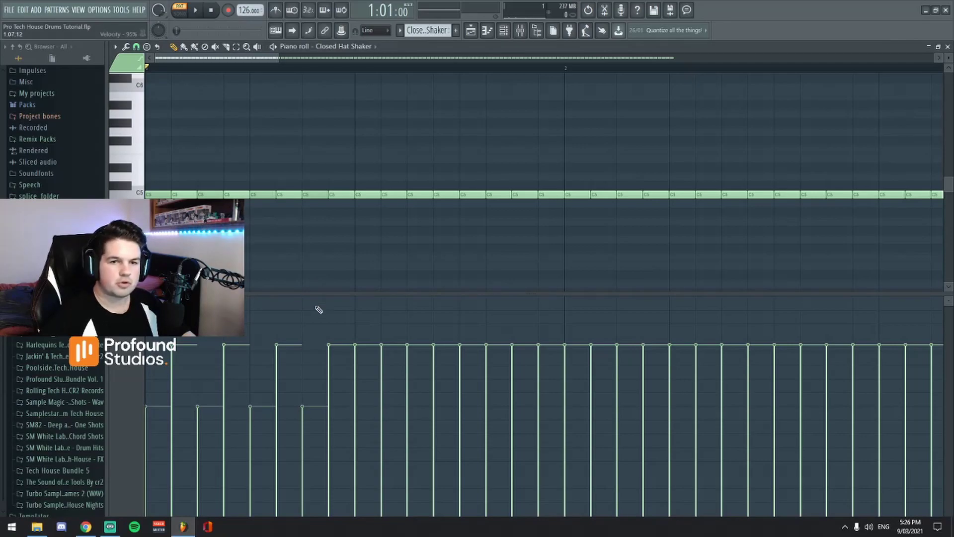
{"action": "key", "text": "space"}
{"action": "key", "text": "space"}
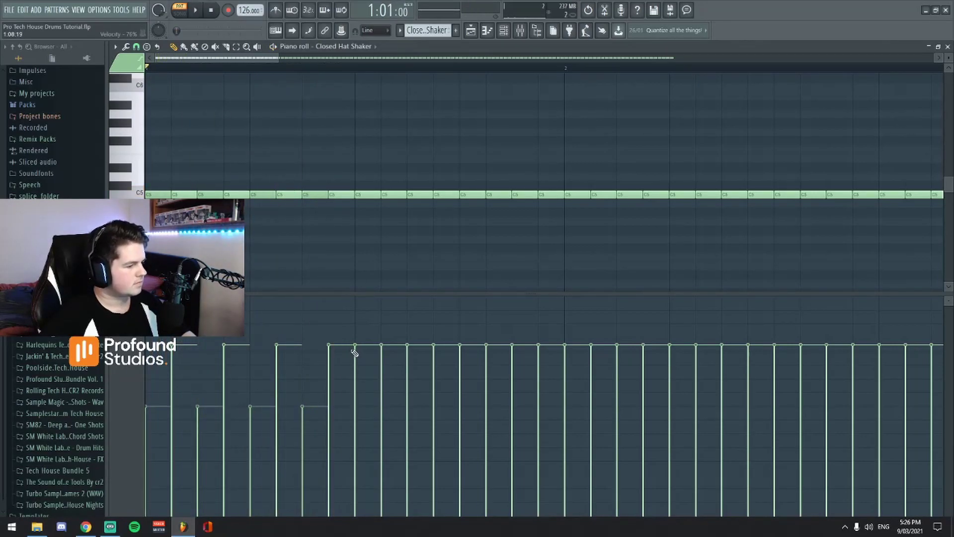
Lower the velocity of the ninth and eleventh shaker notes to about 51% and play the pattern
{"action": "left_click_drag", "start_coordinate": [360, 353], "coordinate": [360, 408]}
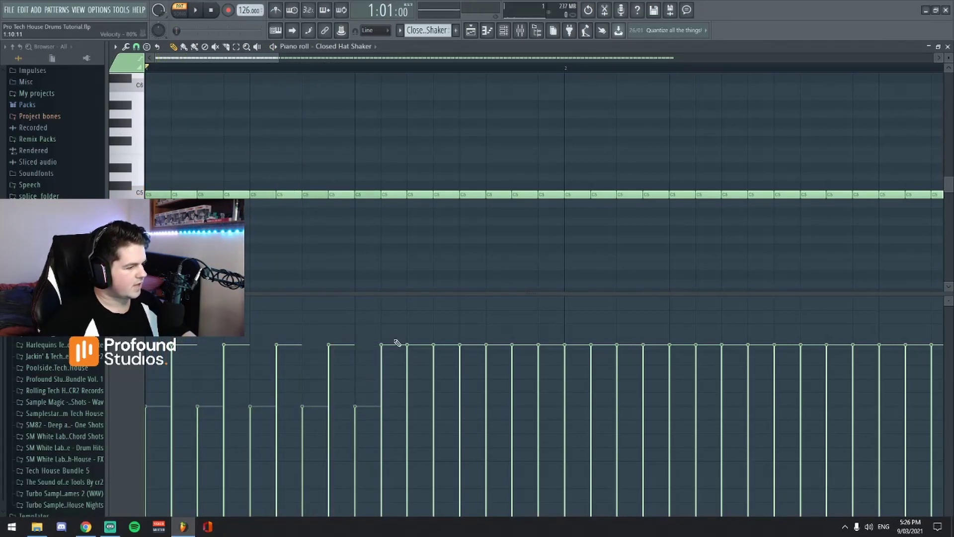
{"action": "left_click_drag", "start_coordinate": [410, 351], "coordinate": [408, 407]}
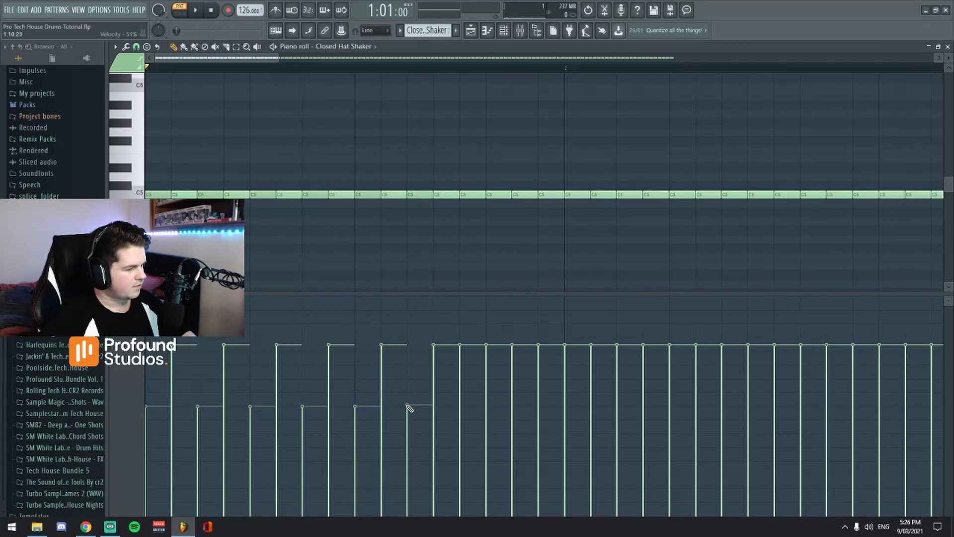
{"action": "key", "text": "space"}
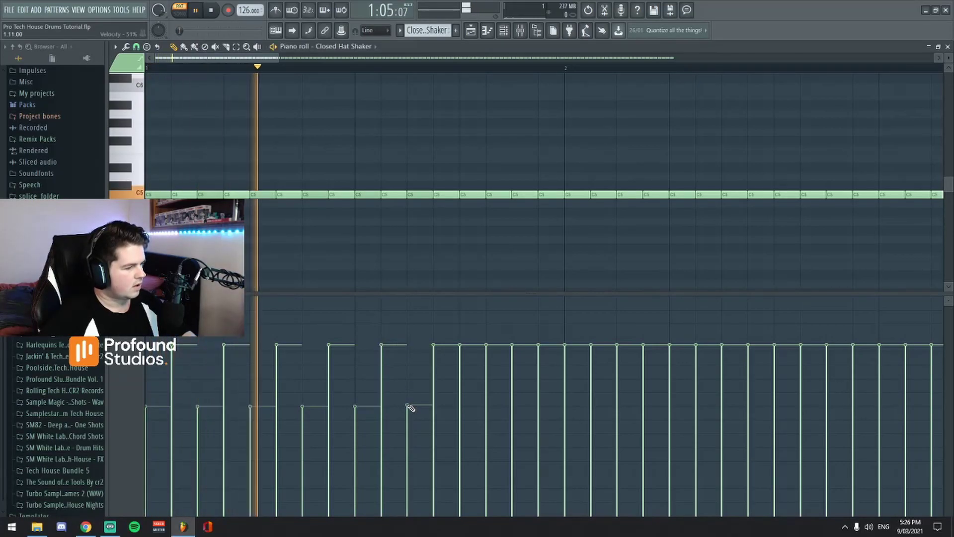
{"action": "key", "text": "space"}
{"action": "left_click", "coordinate": [433, 349]}
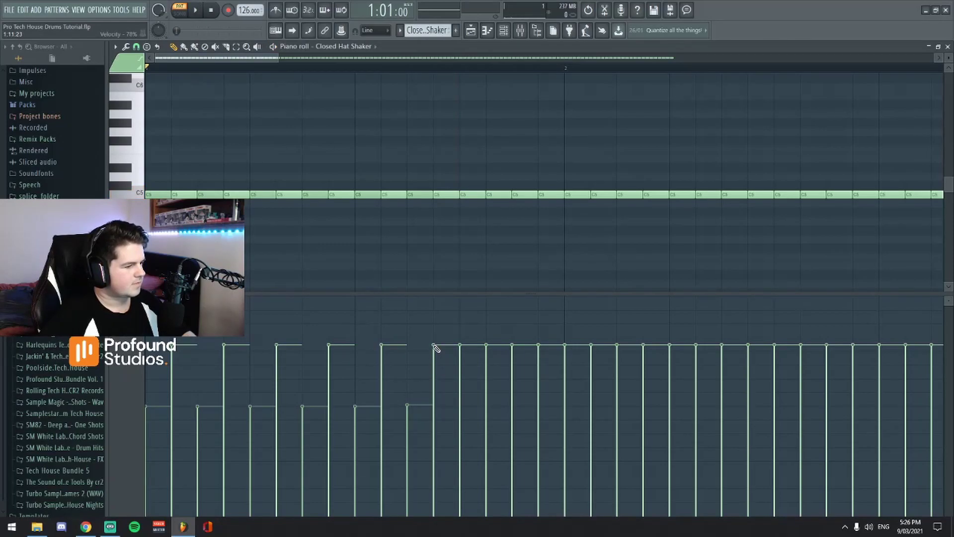
Lower the velocity of the thirteenth and fifteenth shaker notes to about 51%, keeping the fourteenth and sixteenth high, and play the pattern
{"action": "left_click_drag", "start_coordinate": [486, 348], "coordinate": [488, 408]}
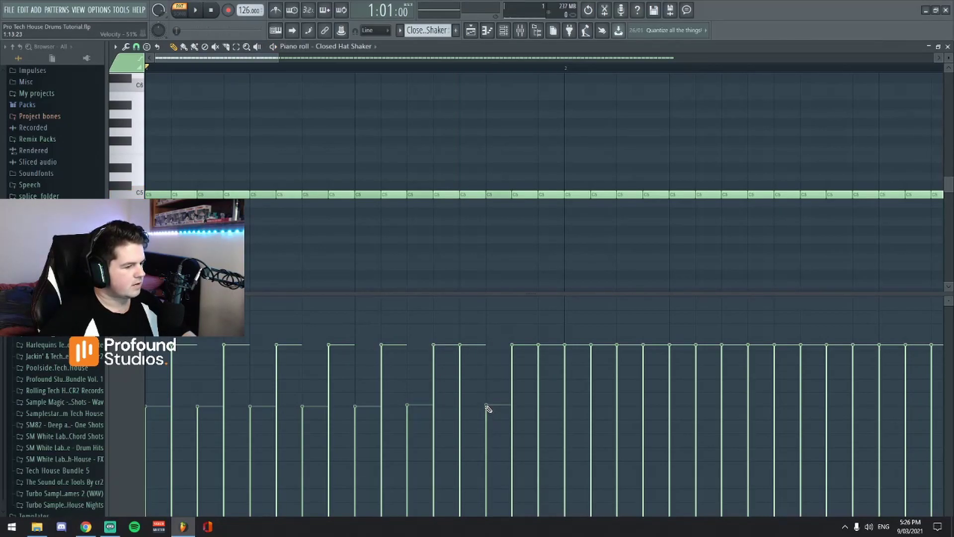
{"action": "left_click_drag", "start_coordinate": [539, 362], "coordinate": [544, 409]}
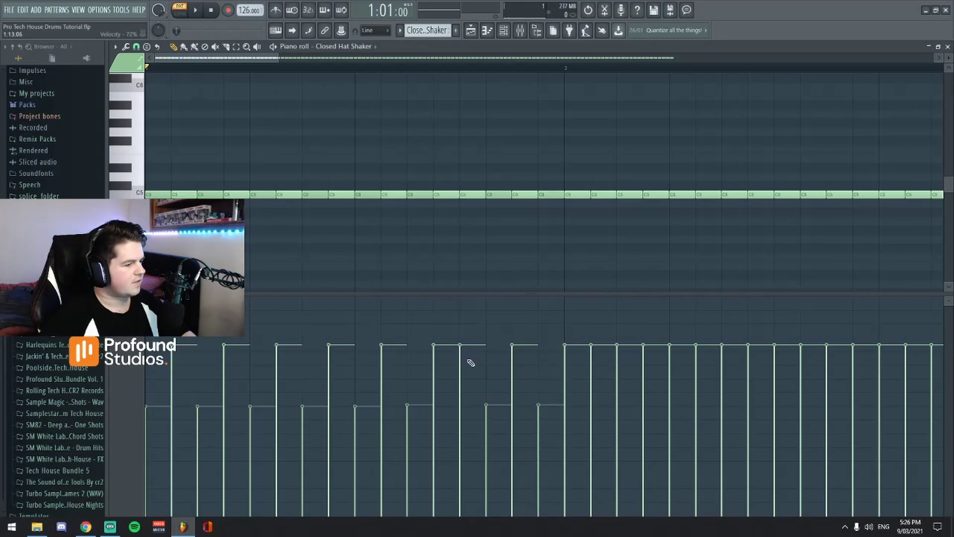
{"action": "mouse_move", "coordinate": [489, 407]}
{"action": "left_mouse_down"}
{"action": "mouse_move", "coordinate": [464, 334]}
{"action": "mouse_move", "coordinate": [455, 409]}
{"action": "left_mouse_up"}
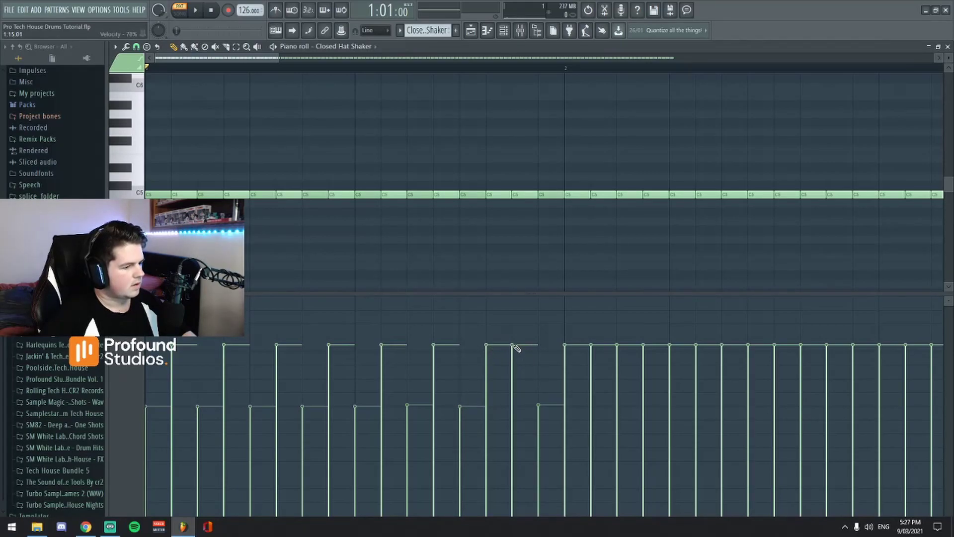
{"action": "mouse_move", "coordinate": [514, 346]}
{"action": "left_mouse_down"}
{"action": "mouse_move", "coordinate": [513, 409]}
{"action": "mouse_move", "coordinate": [538, 352]}
{"action": "left_mouse_up"}
{"action": "key", "text": "space"}
{"action": "left_click_drag", "start_coordinate": [278, 58], "coordinate": [565, 57]}
{"action": "key", "text": "space"}
Delete the shaker notes in bars 2 to 4
{"action": "left_click", "coordinate": [236, 46]}
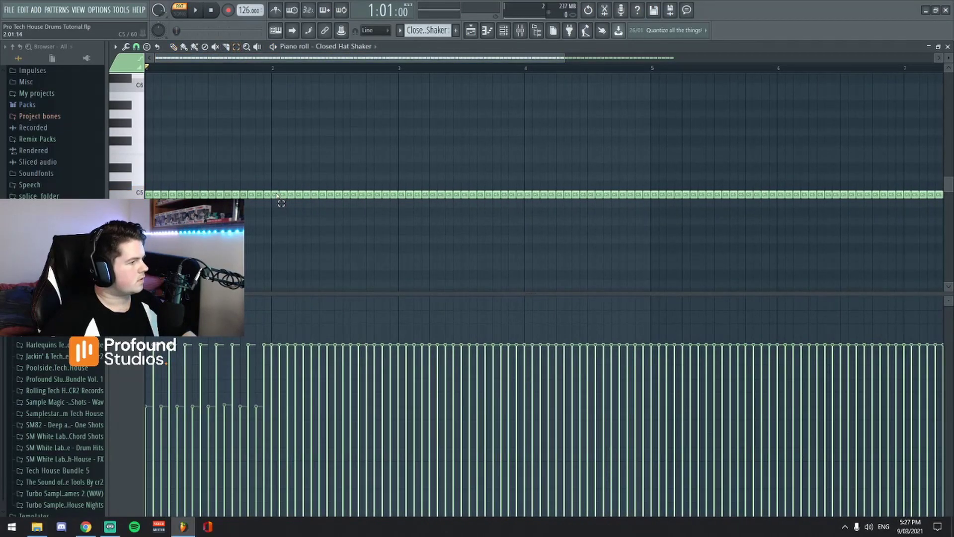
{"action": "left_click_drag", "start_coordinate": [277, 195], "coordinate": [648, 211]}
{"action": "key", "text": "Delete"}
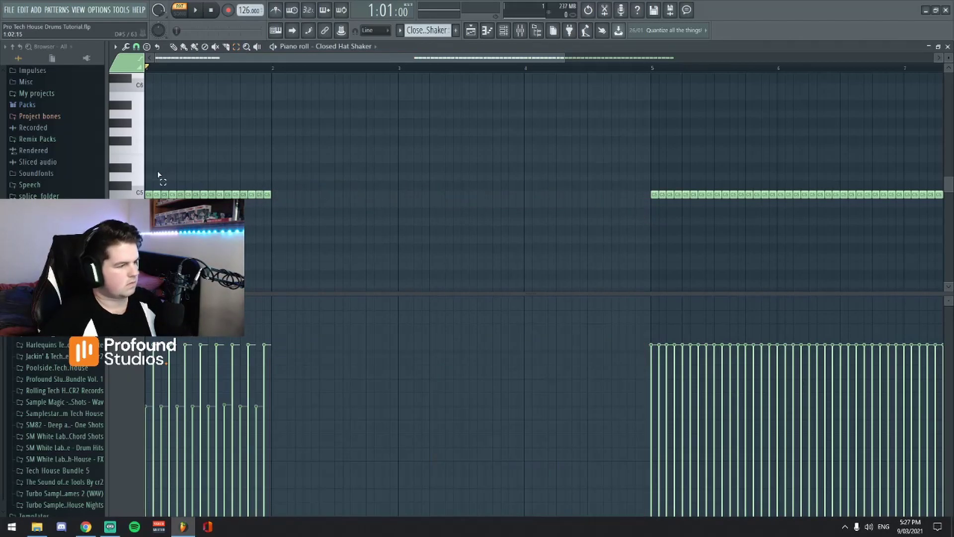
Copy the bar 1 shaker notes with their alternating velocities into bars 2, 3 and 4
{"action": "left_click_drag", "start_coordinate": [148, 182], "coordinate": [318, 224]}
{"action": "left_click", "coordinate": [174, 46]}
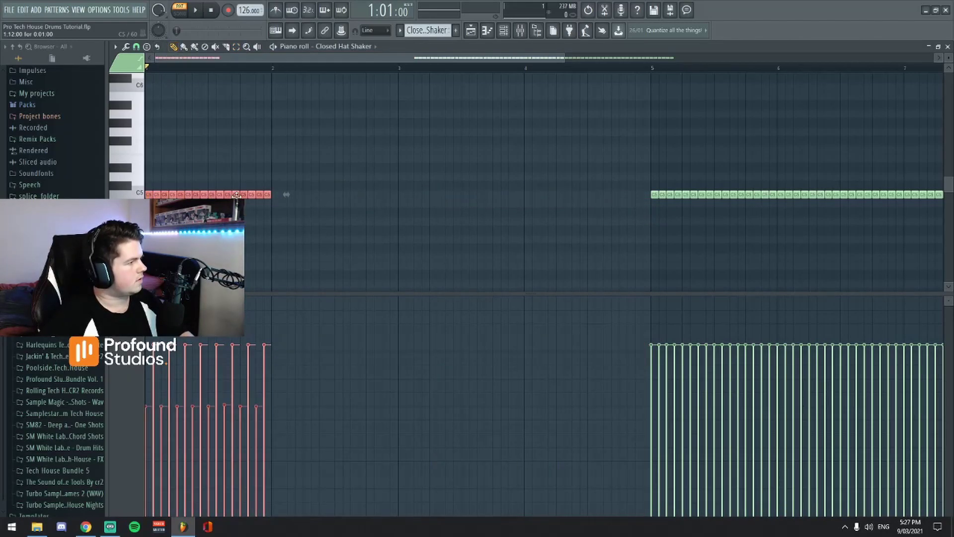
{"action": "left_click_drag", "start_coordinate": [231, 195], "coordinate": [614, 213]}
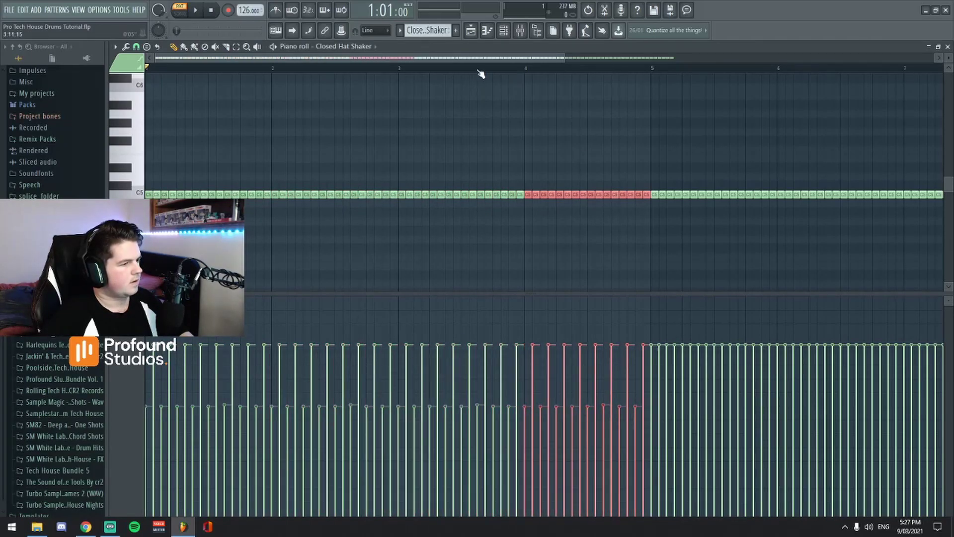
Compare the varied-velocity shaker bars with the flat-velocity ones by playing from bar 3, bar 5 and the pattern's start
{"action": "left_click", "coordinate": [401, 68]}
{"action": "key", "text": "space"}
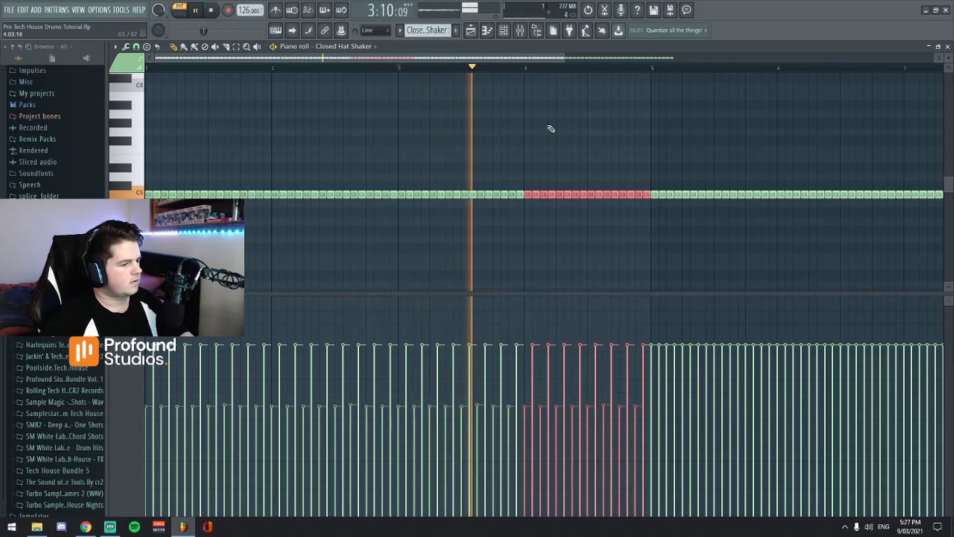
{"action": "left_click_drag", "start_coordinate": [469, 57], "coordinate": [547, 62]}
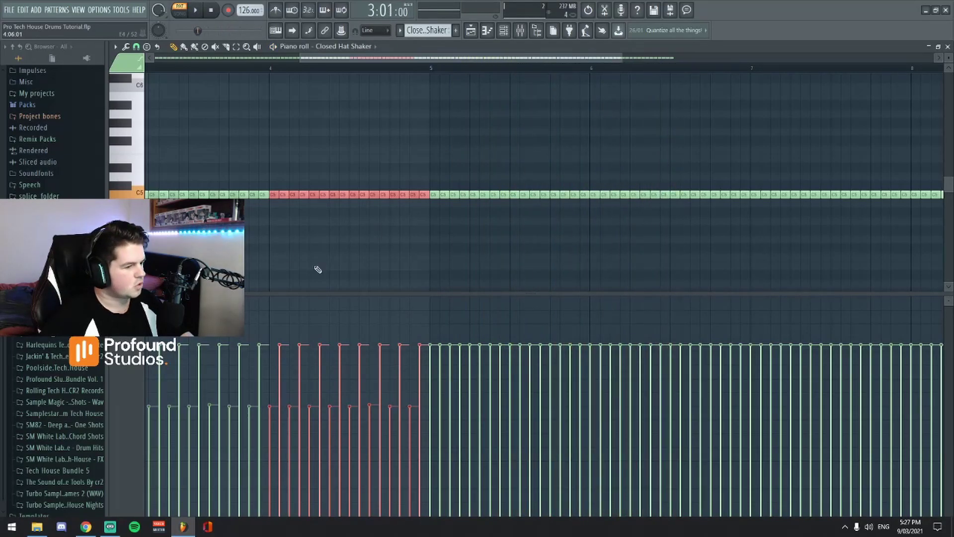
{"action": "left_click_drag", "start_coordinate": [338, 59], "coordinate": [287, 62]}
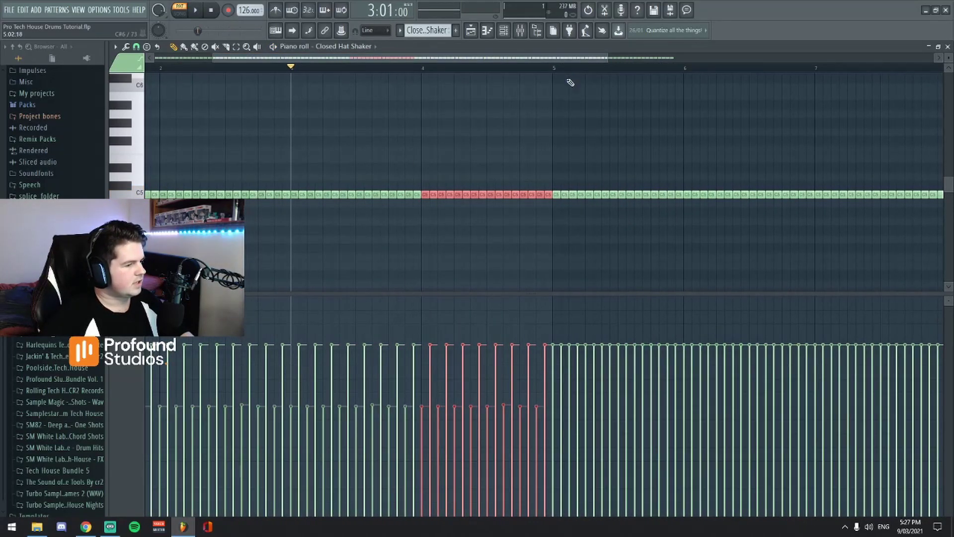
{"action": "left_click_drag", "start_coordinate": [568, 73], "coordinate": [273, 70]}
{"action": "key", "text": "space"}
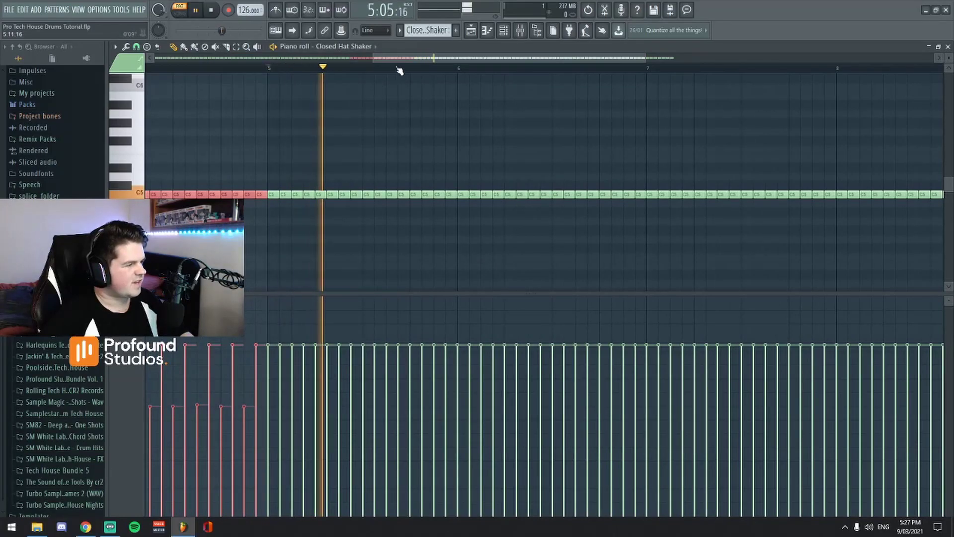
{"action": "key", "text": "space"}
{"action": "scroll", "coordinate": [410, 59], "scroll_direction": "down", "scroll_amount": 4}
{"action": "left_click", "coordinate": [148, 68]}
{"action": "key", "text": "space"}
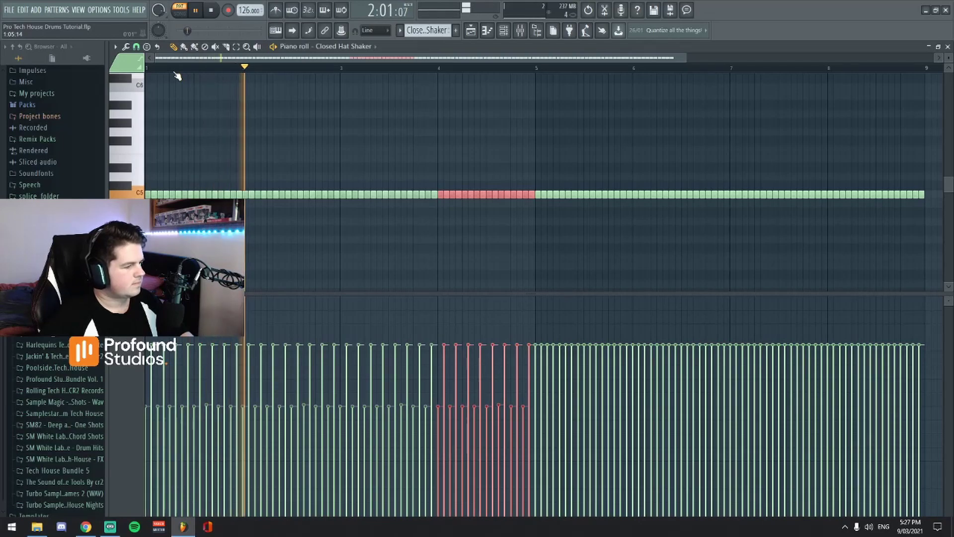
Stop the shaker pattern and play the full arrangement from bar 17 to hear the shaker in context
{"action": "key", "text": "space"}
{"action": "scroll", "coordinate": [334, 58], "scroll_direction": "up", "scroll_amount": 4}
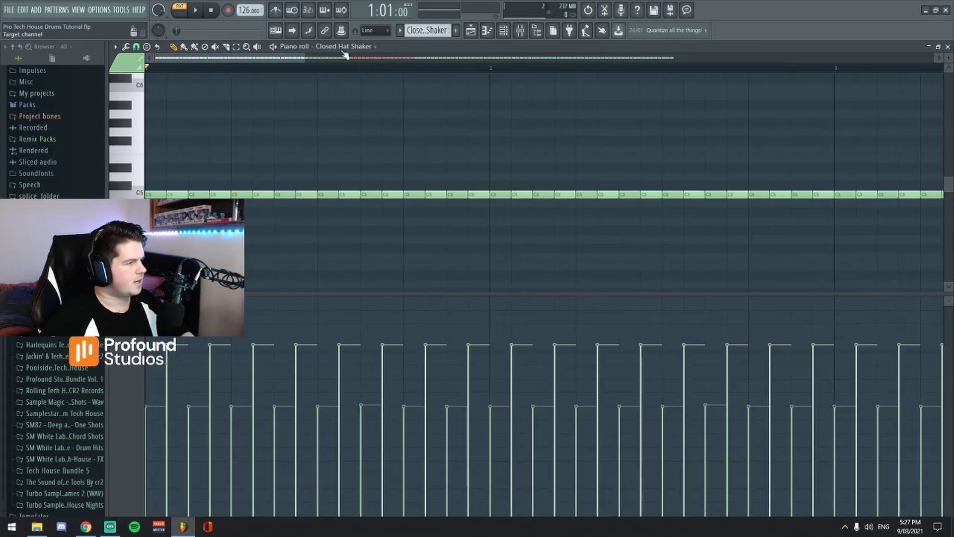
{"action": "scroll", "coordinate": [244, 60], "scroll_direction": "down", "scroll_amount": 2}
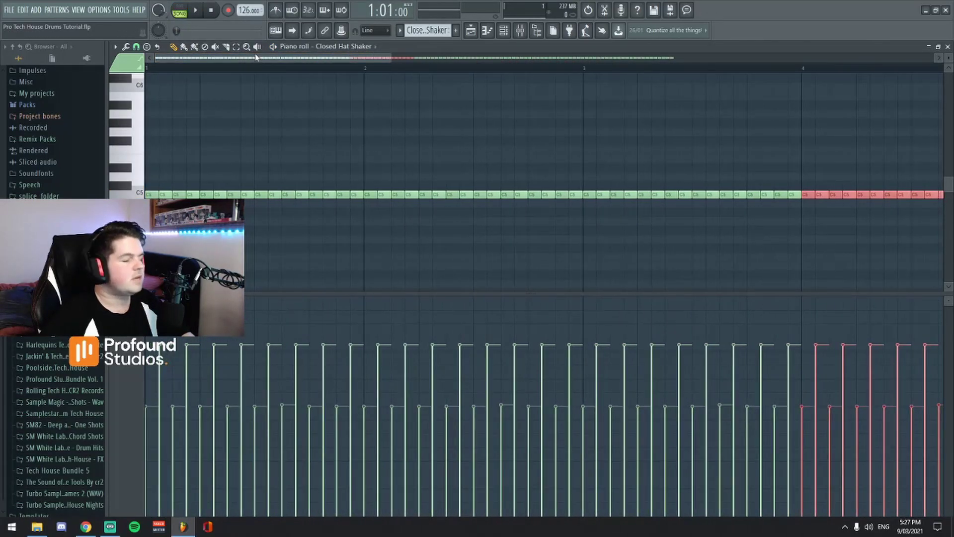
{"action": "left_click", "coordinate": [471, 32]}
{"action": "key", "text": "space"}
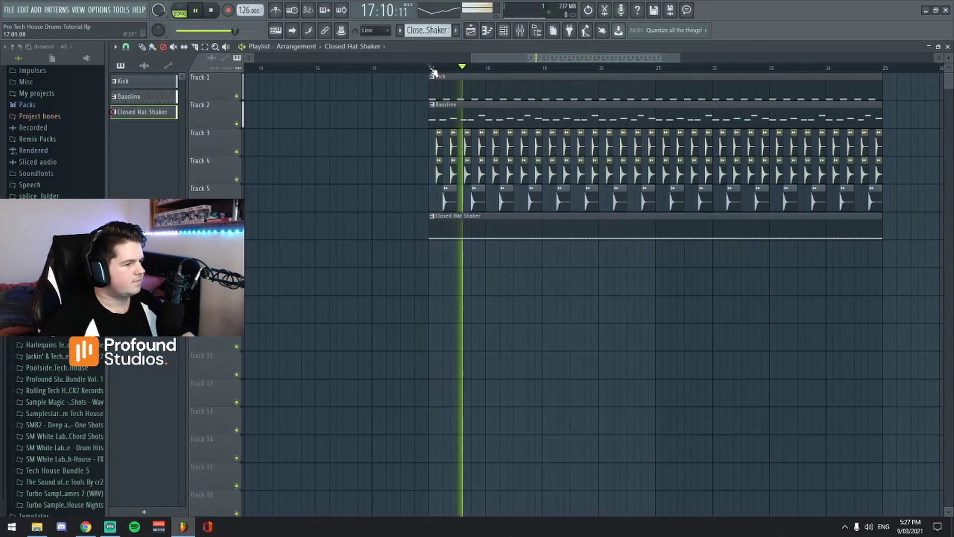
{"action": "key", "text": "space"}
{"action": "left_click", "coordinate": [519, 31]}
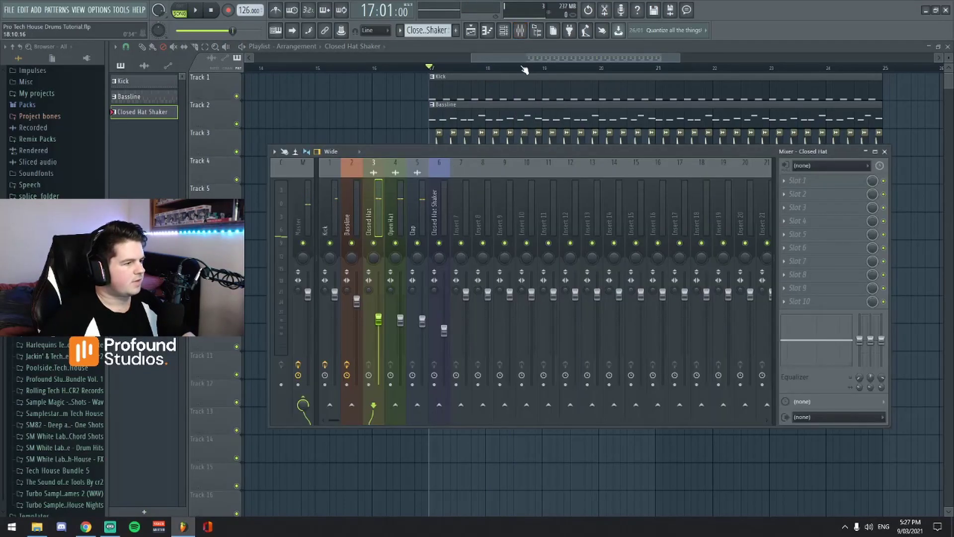
{"action": "key", "text": "F9"}
Undo the deletion of the Closed Hat Shaker clip in the playlist
{"action": "scroll", "coordinate": [526, 68], "scroll_direction": "up", "scroll_amount": 4}
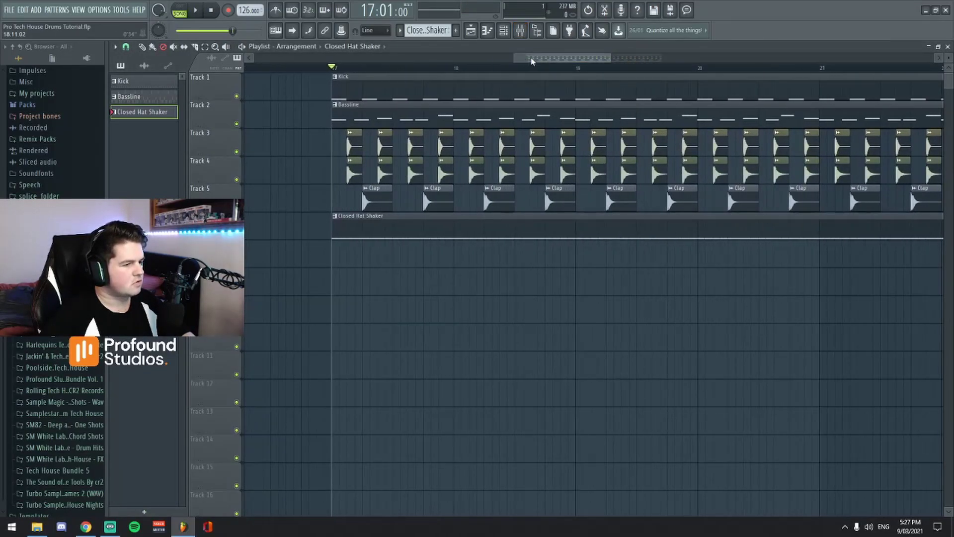
{"action": "scroll", "coordinate": [453, 219], "scroll_direction": "up", "scroll_amount": 3}
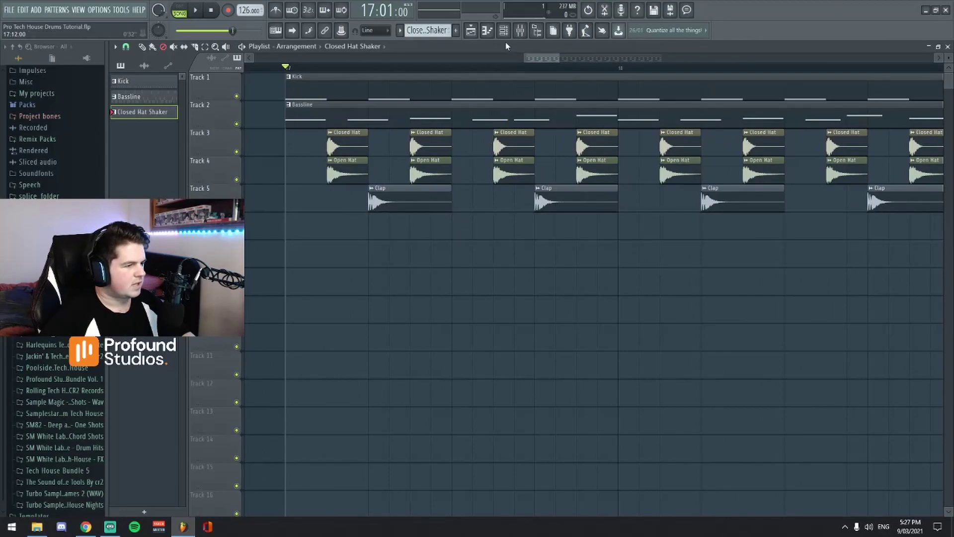
{"action": "left_click", "coordinate": [588, 11]}
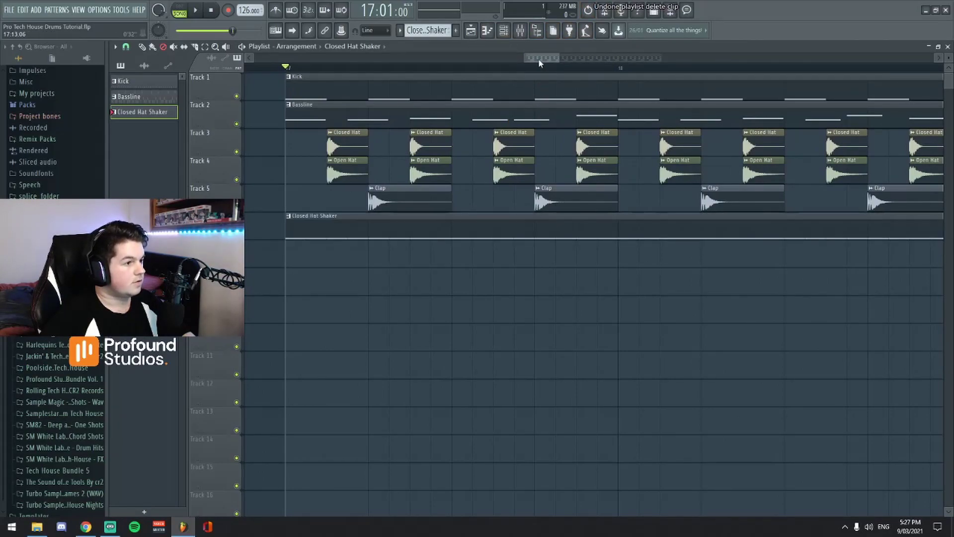
{"action": "scroll", "coordinate": [538, 58], "scroll_direction": "down", "scroll_amount": 2}
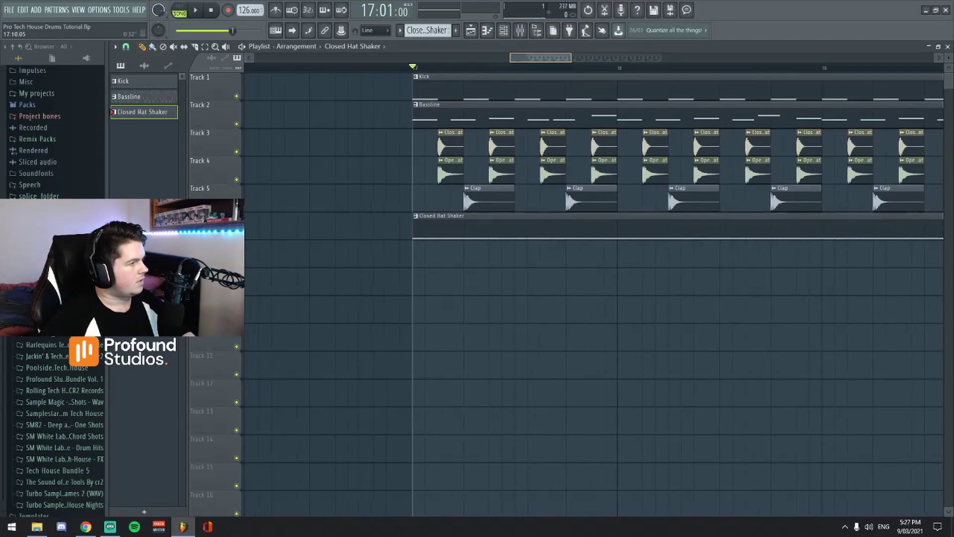
{"action": "double_click", "coordinate": [558, 229]}
{"action": "scroll", "coordinate": [274, 57], "scroll_direction": "up", "scroll_amount": 3}
{"action": "scroll", "coordinate": [270, 60], "scroll_direction": "down", "scroll_amount": 2}
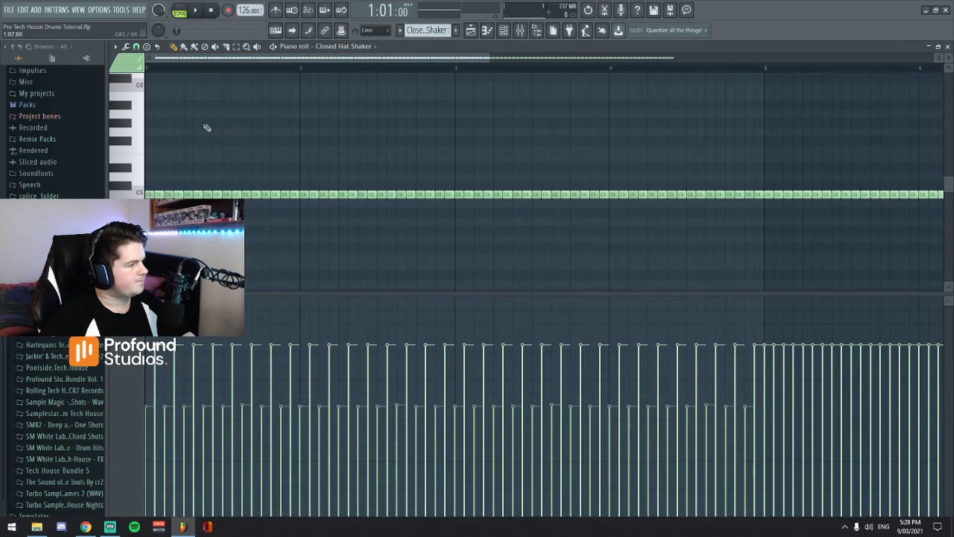
{"action": "scroll", "coordinate": [231, 60], "scroll_direction": "down", "scroll_amount": 1}
Delete the Kick clip from Track 1 of the playlist
{"action": "left_click", "coordinate": [475, 31]}
{"action": "right_click", "coordinate": [508, 84]}
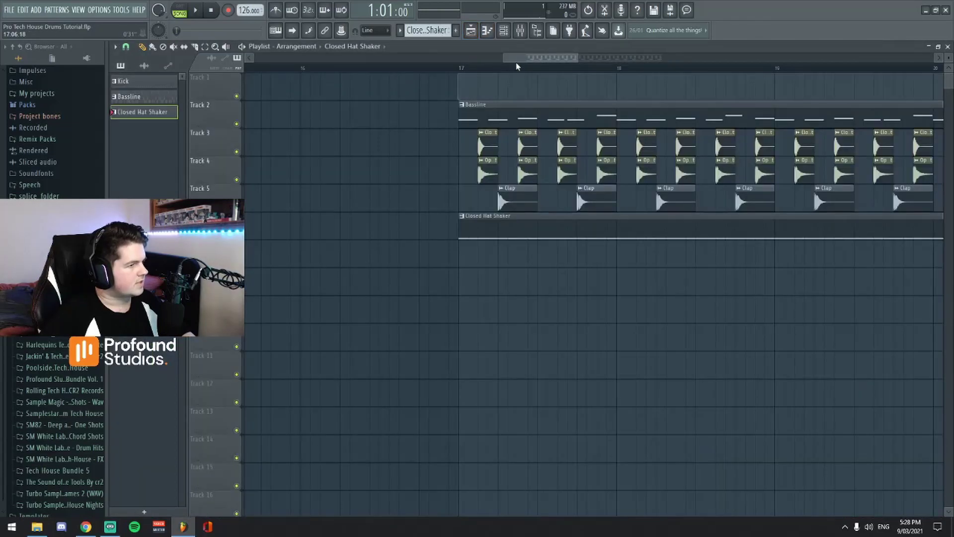
{"action": "scroll", "coordinate": [519, 59], "scroll_direction": "up", "scroll_amount": 2}
Delete all the notes of the Closed Hat Shaker pattern in its piano roll
{"action": "double_click", "coordinate": [402, 223]}
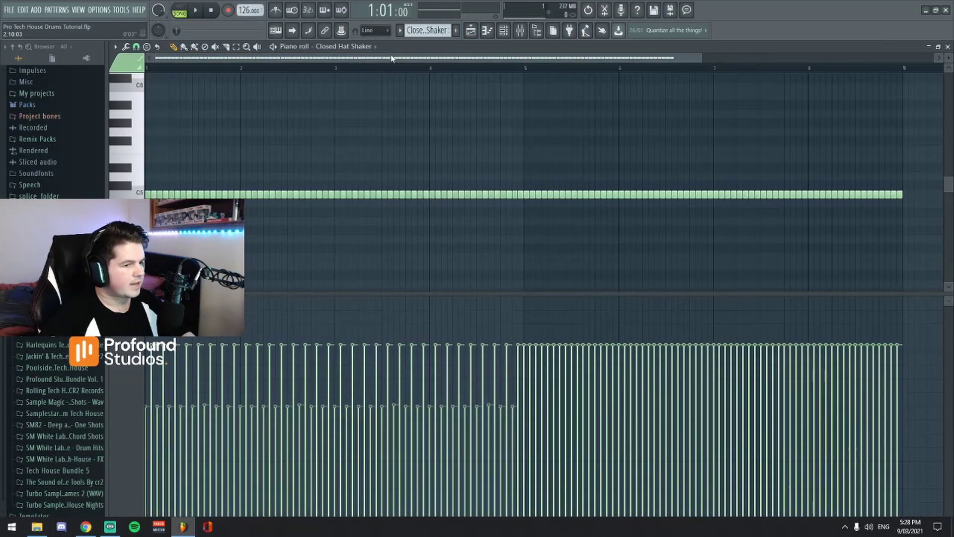
{"action": "left_click", "coordinate": [470, 34]}
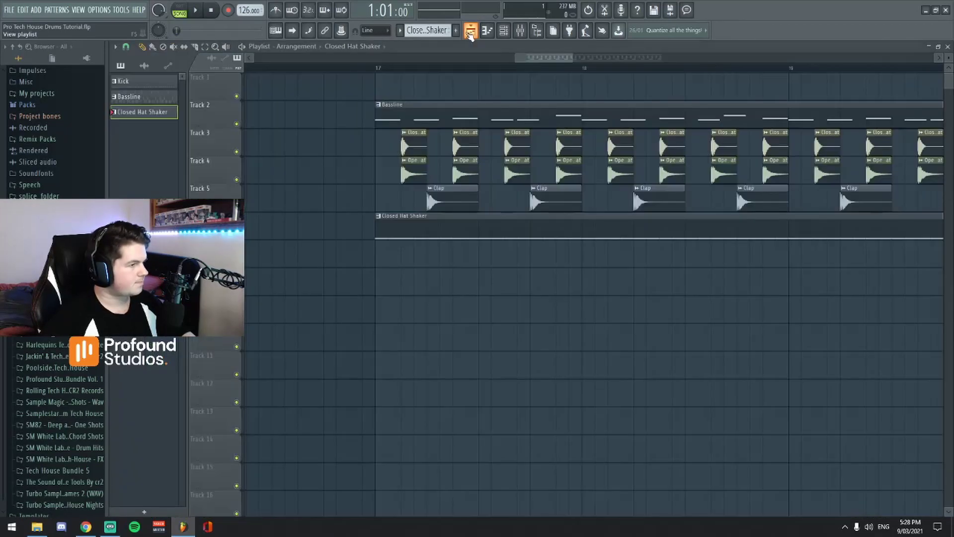
{"action": "left_click_drag", "start_coordinate": [517, 58], "coordinate": [529, 59]}
{"action": "double_click", "coordinate": [358, 226]}
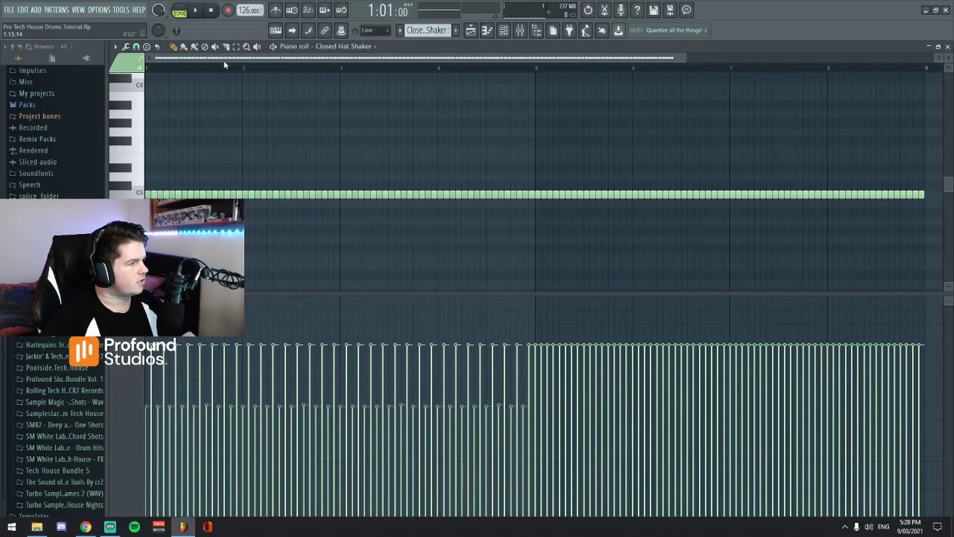
{"action": "key", "text": "ctrl+a"}
{"action": "key", "text": "Delete"}
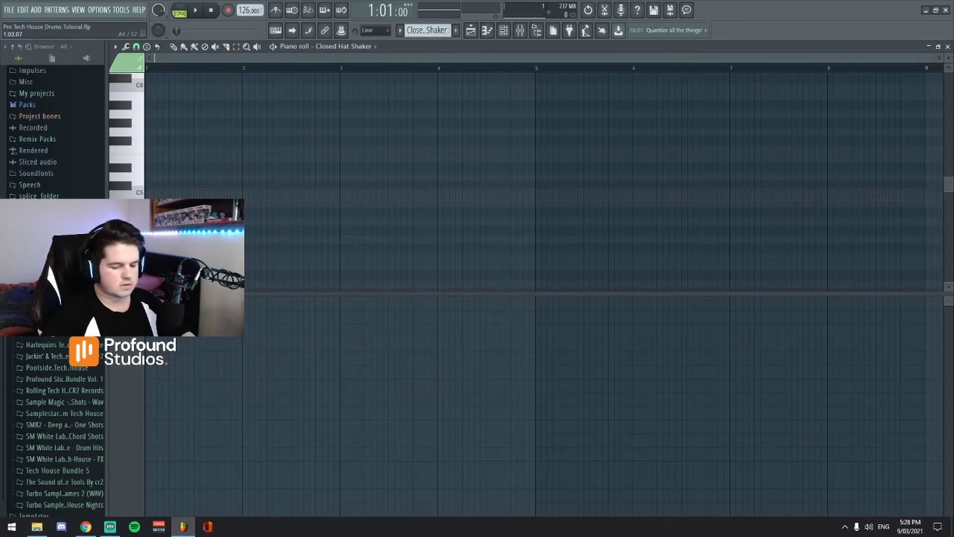
Reopen the Closed Hat Shaker's piano roll and place a C5 note on the second sixteenth of bar 1
{"action": "left_click", "coordinate": [472, 34]}
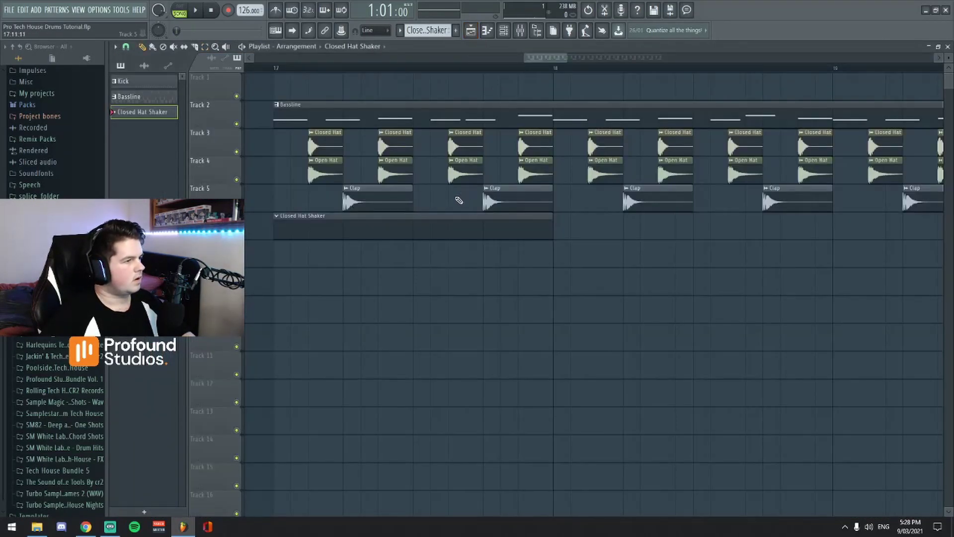
{"action": "double_click", "coordinate": [422, 231]}
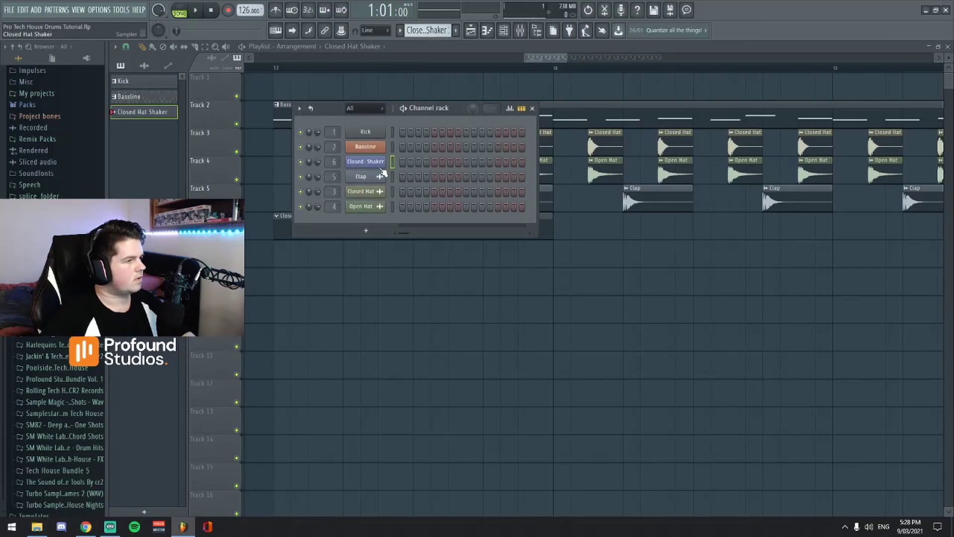
{"action": "right_click", "coordinate": [372, 161]}
{"action": "left_click", "coordinate": [451, 162]}
{"action": "right_click", "coordinate": [373, 161]}
{"action": "left_click", "coordinate": [410, 162]}
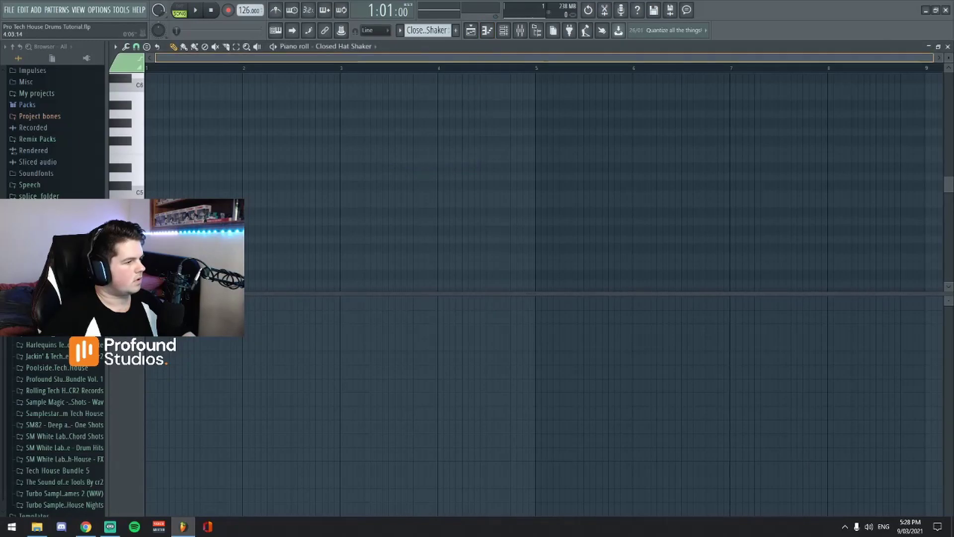
{"action": "left_click", "coordinate": [198, 193]}
{"action": "left_click_drag", "start_coordinate": [199, 193], "coordinate": [183, 194]}
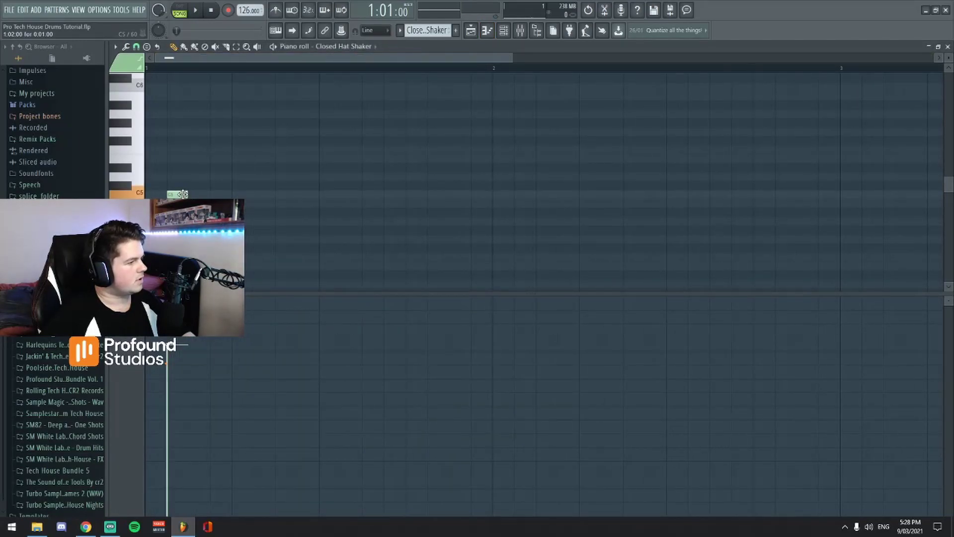
Add C5 shaker notes on the sixth and eighth sixteenths of bar 1 while playing the arrangement from bar 17
{"action": "left_click", "coordinate": [471, 30]}
{"action": "left_click", "coordinate": [273, 68]}
{"action": "key", "text": "space"}
{"action": "key", "text": "space"}
{"action": "double_click", "coordinate": [320, 217]}
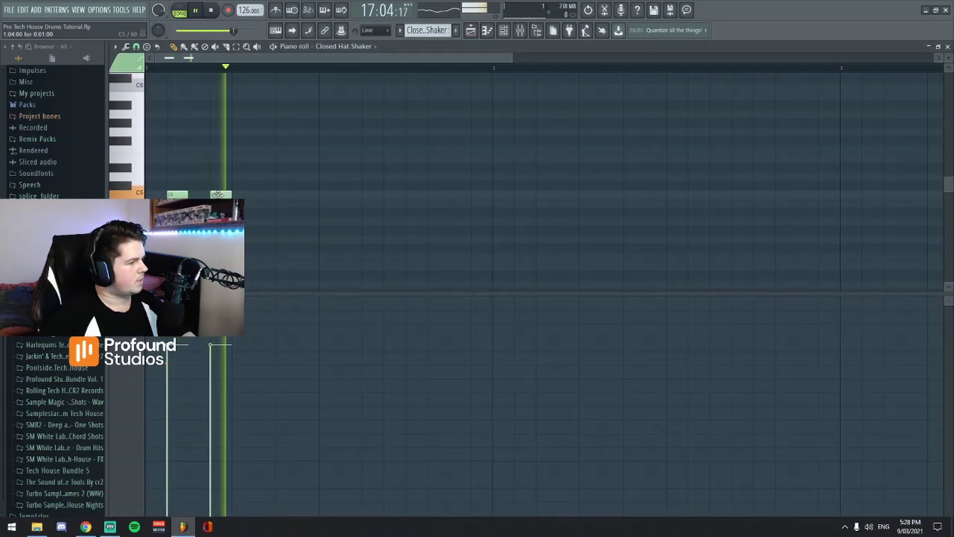
{"action": "mouse_move", "coordinate": [278, 196]}
{"action": "left_mouse_down"}
{"action": "mouse_move", "coordinate": [268, 201]}
{"action": "mouse_move", "coordinate": [290, 199]}
{"action": "mouse_move", "coordinate": [208, 194]}
{"action": "mouse_move", "coordinate": [271, 195]}
{"action": "left_mouse_up"}
{"action": "left_click", "coordinate": [298, 195]}
{"action": "key", "text": "space"}
Add C5 shaker notes on the tenth, thirteenth and fifteenth sixteenths of bar 1 and play the pattern
{"action": "key", "text": "space"}
{"action": "left_click", "coordinate": [362, 194]}
{"action": "key", "text": "space"}
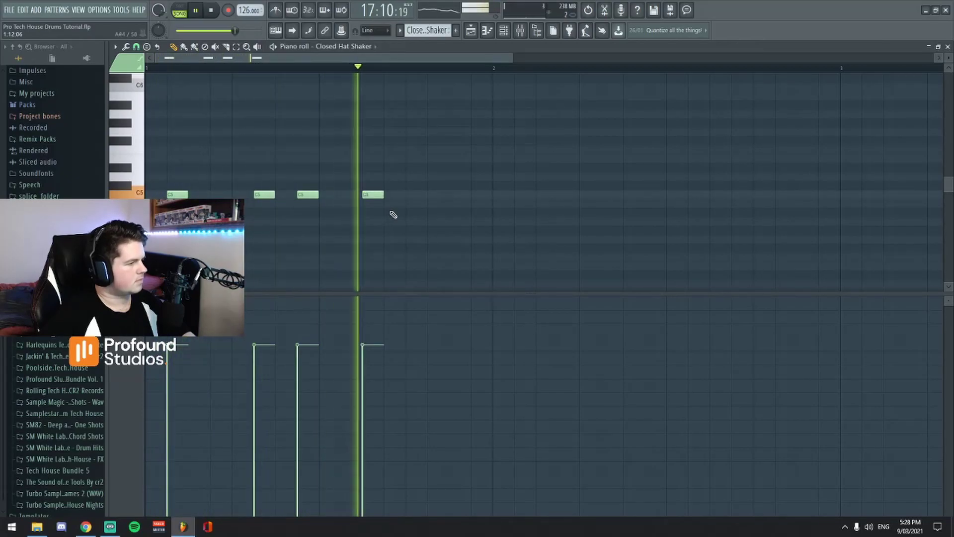
{"action": "mouse_move", "coordinate": [367, 195]}
{"action": "left_mouse_down"}
{"action": "mouse_move", "coordinate": [389, 197]}
{"action": "mouse_move", "coordinate": [351, 198]}
{"action": "left_mouse_up"}
{"action": "left_click", "coordinate": [410, 195]}
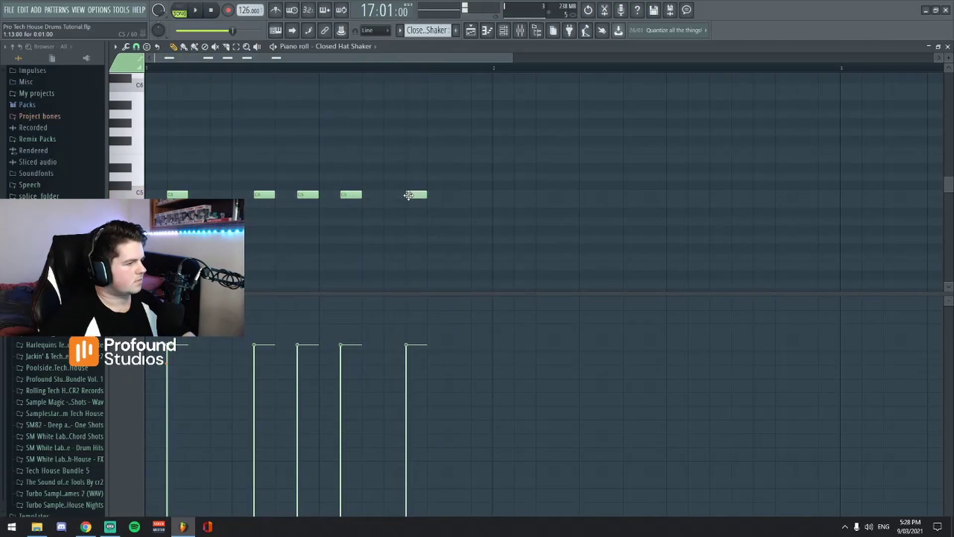
{"action": "key", "text": "space"}
{"action": "left_click", "coordinate": [455, 196]}
{"action": "key", "text": "space"}
{"action": "key", "text": "space"}
{"action": "key", "text": "space"}
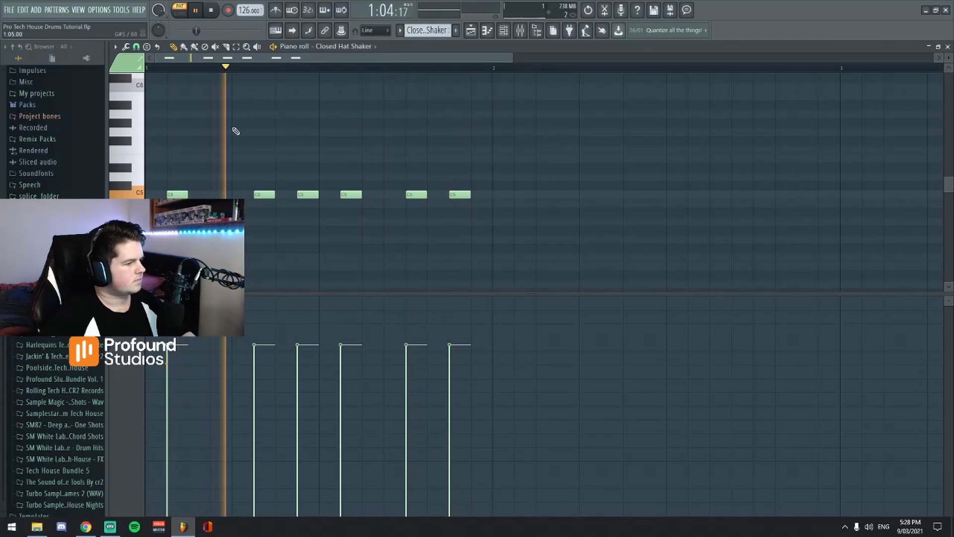
{"action": "key", "text": "space"}
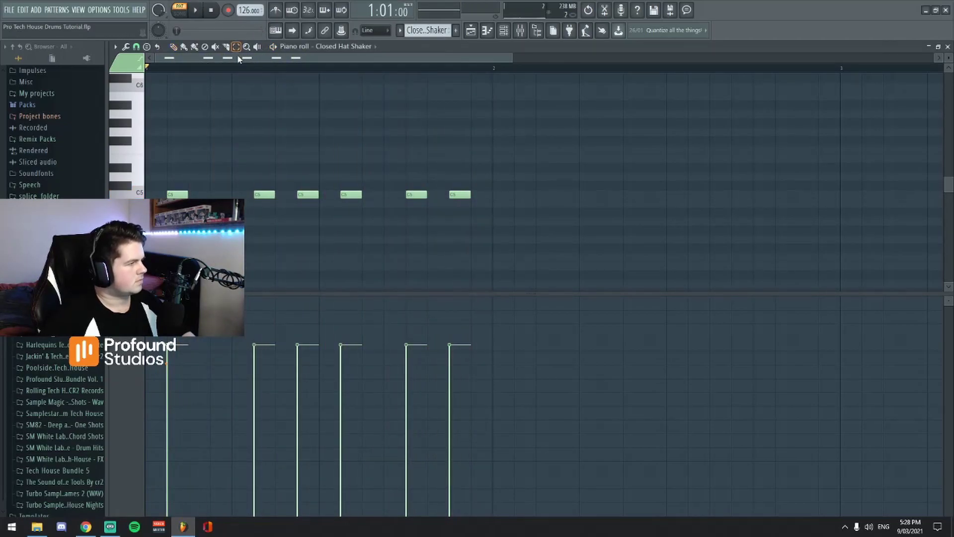
Duplicate all the bar 1 shaker notes into bar 2
{"action": "scroll", "coordinate": [238, 58], "scroll_direction": "down", "scroll_amount": 2}
{"action": "key", "text": "ctrl+a"}
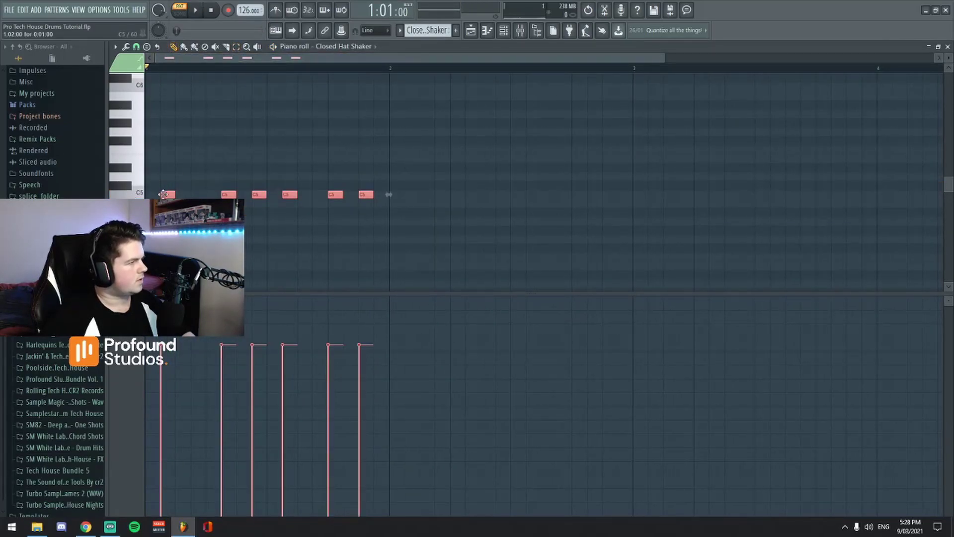
{"action": "key", "text": "ctrl+b"}
{"action": "scroll", "coordinate": [401, 59], "scroll_direction": "down", "scroll_amount": 2}
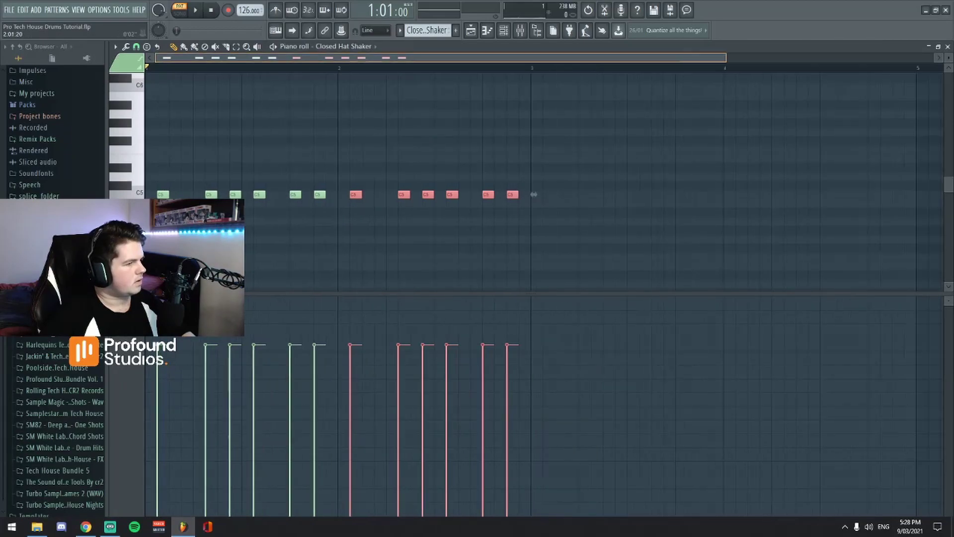
Play the arrangement from bar 17 to hear the two-bar shaker pattern with the other parts
{"action": "left_click", "coordinate": [470, 30]}
{"action": "left_click", "coordinate": [275, 68]}
{"action": "key", "text": "space"}
{"action": "scroll", "coordinate": [562, 58], "scroll_direction": "down", "scroll_amount": 3}
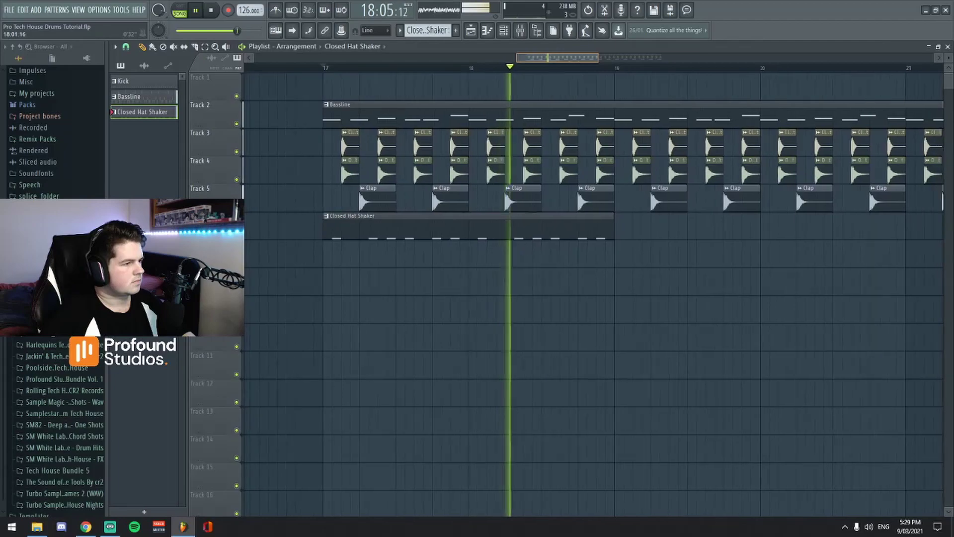
{"action": "key", "text": "space"}
Keep only the Closed Hat, Open Hat, Clap and Closed Hat Shaker mixer tracks active and play them from bar 17
{"action": "left_click", "coordinate": [520, 31]}
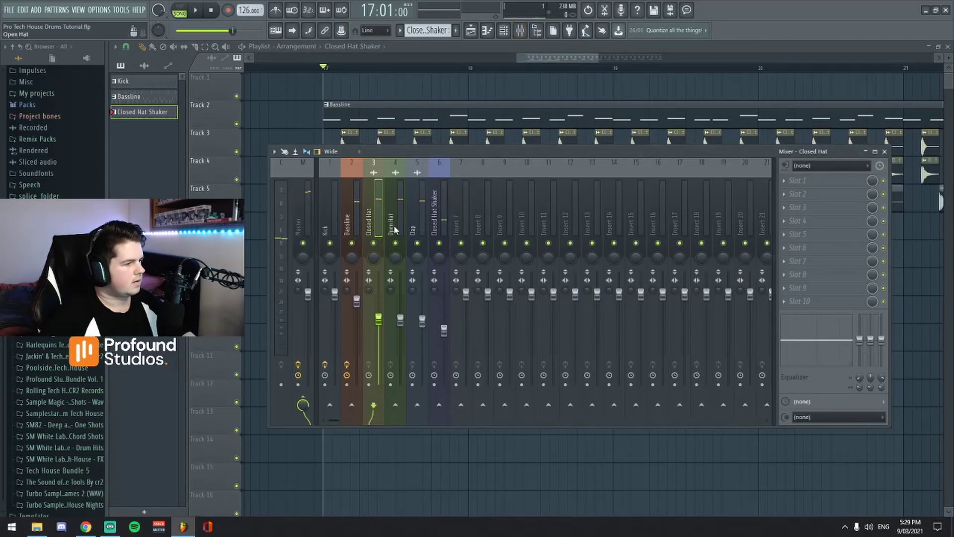
{"action": "key", "text": "s"}
{"action": "left_click", "coordinate": [395, 243]}
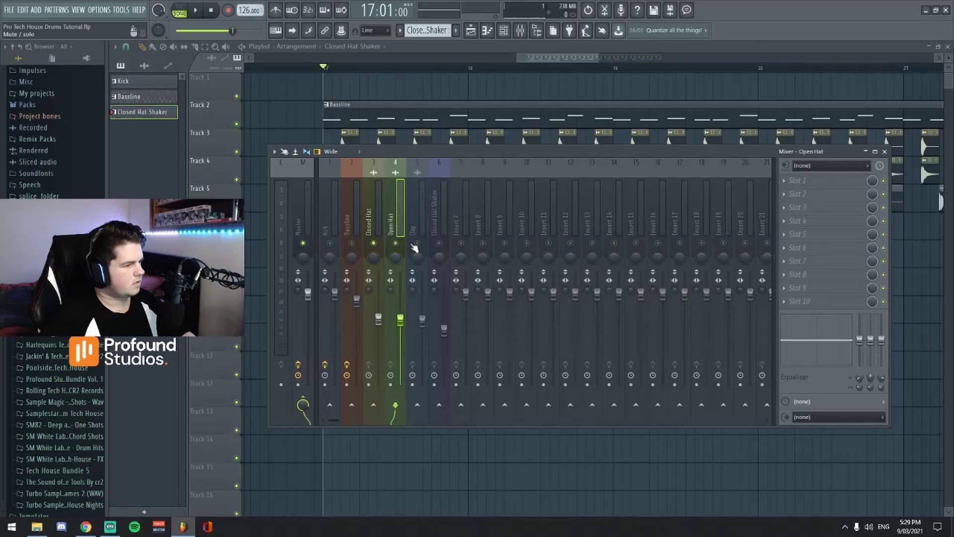
{"action": "left_click", "coordinate": [439, 242], "text": "ctrl"}
{"action": "key", "text": "space"}
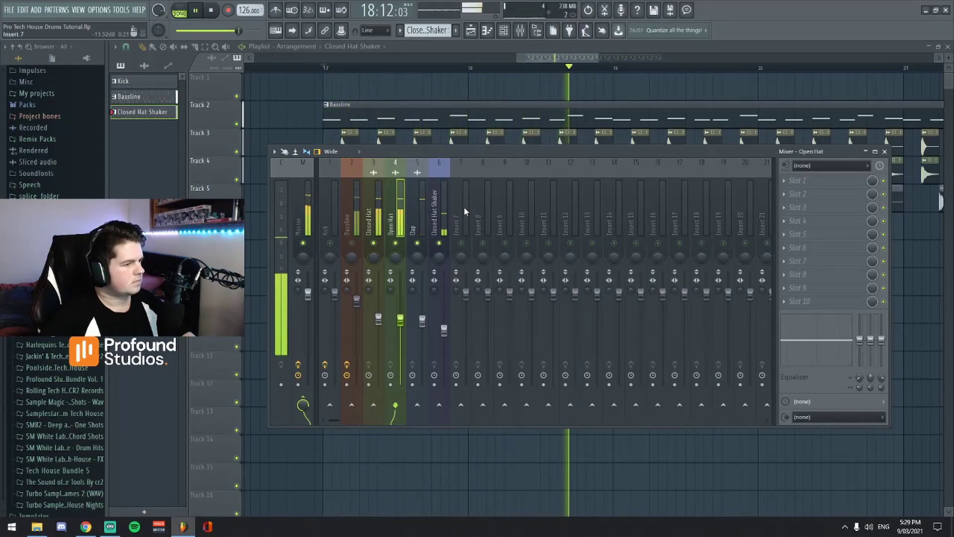
{"action": "key", "text": "F9"}
{"action": "key", "text": "space"}
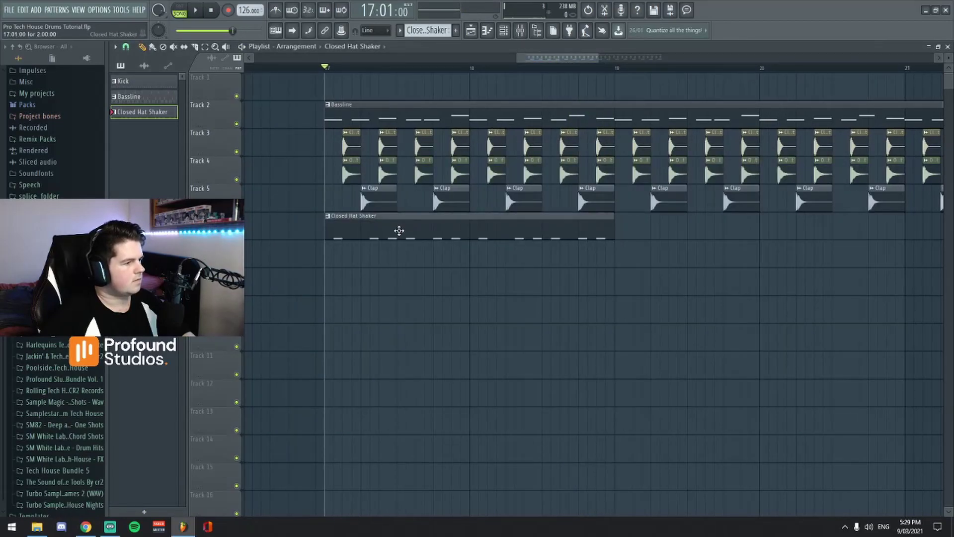
Vary the velocities of the bar 1 shaker notes, lowering the second, third and fifth the most, and play the result
{"action": "double_click", "coordinate": [420, 222]}
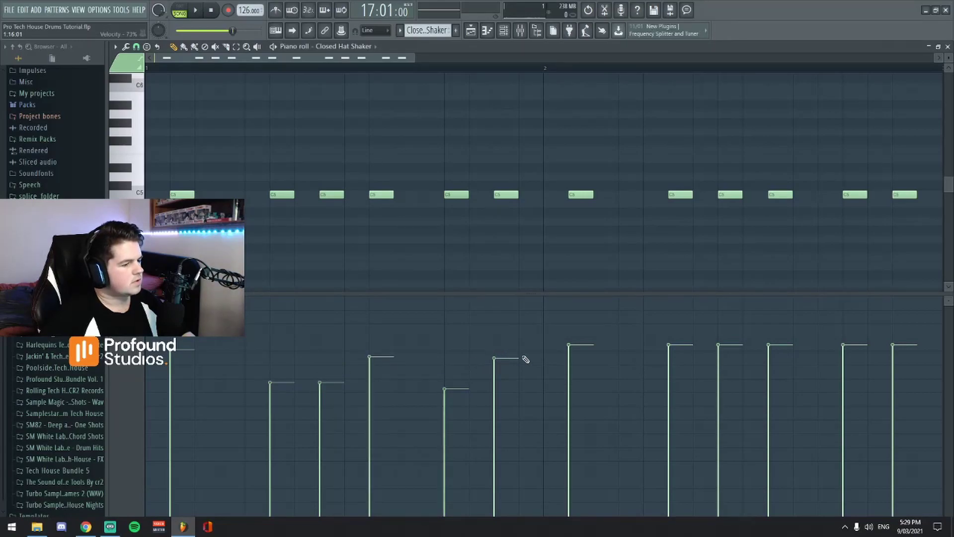
{"action": "key", "text": "space"}
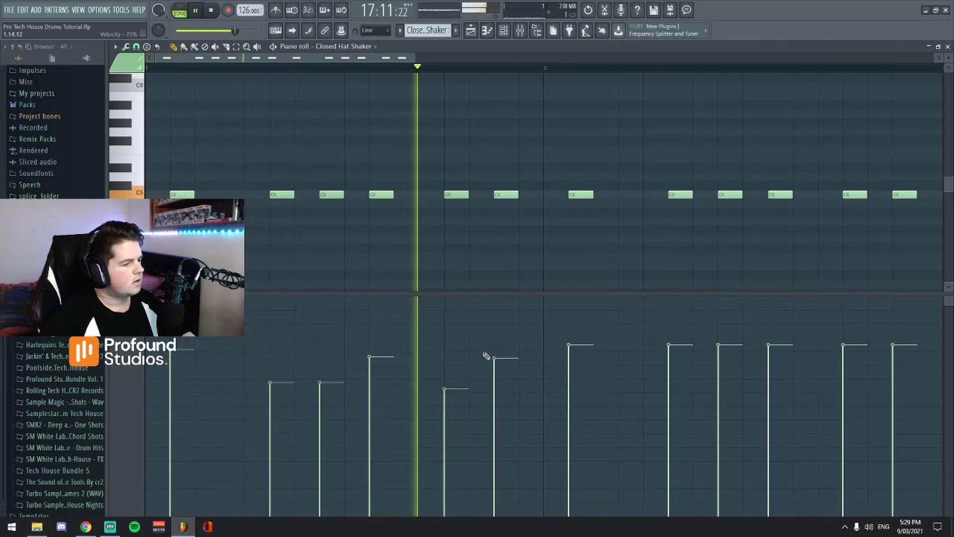
{"action": "key", "text": "space"}
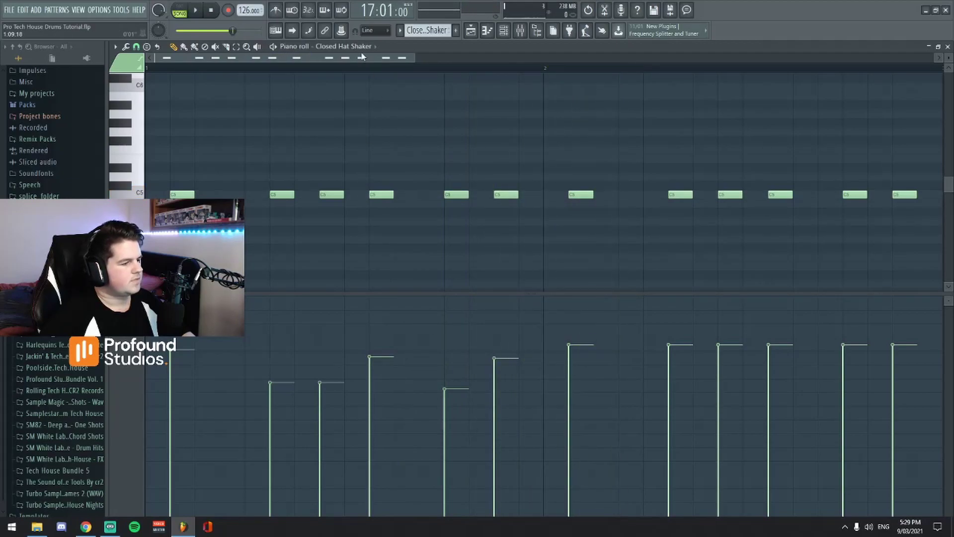
Delete the six shaker notes in bar 2
{"action": "scroll", "coordinate": [318, 58], "scroll_direction": "down", "scroll_amount": 2}
{"action": "left_click_drag", "start_coordinate": [393, 176], "coordinate": [606, 228]}
{"action": "key", "text": "Delete"}
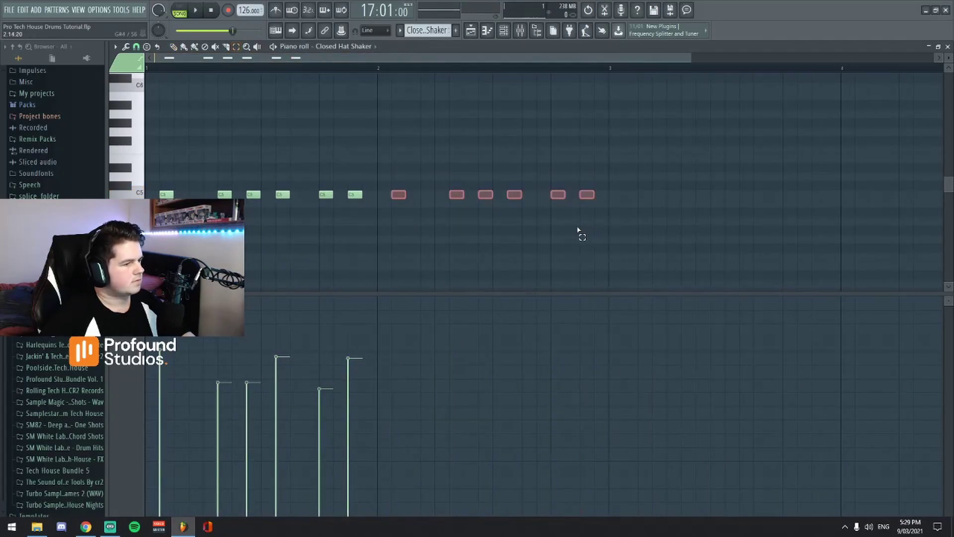
Duplicate the six bar 1 shaker notes with their velocities into bar 2 and play the arrangement
{"action": "left_click_drag", "start_coordinate": [156, 182], "coordinate": [364, 201]}
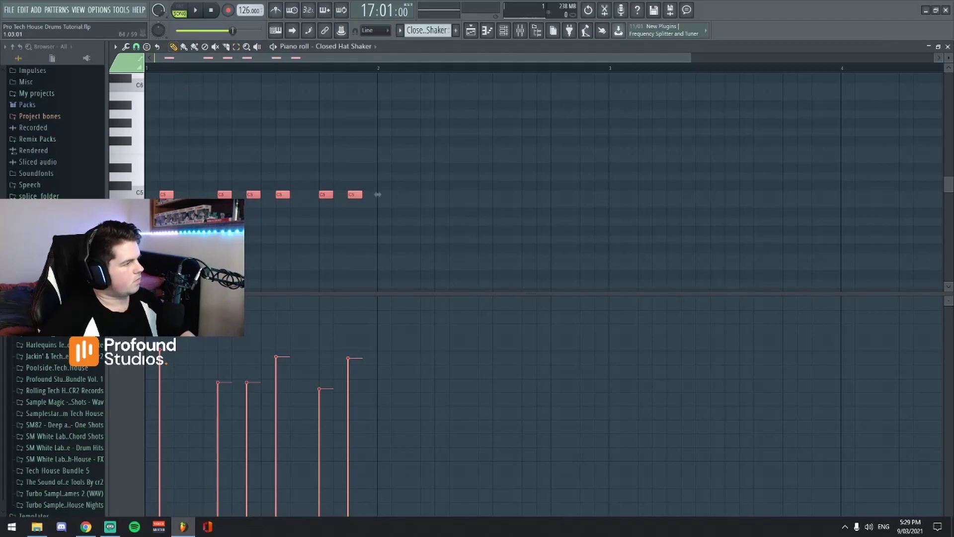
{"action": "left_click", "coordinate": [167, 194]}
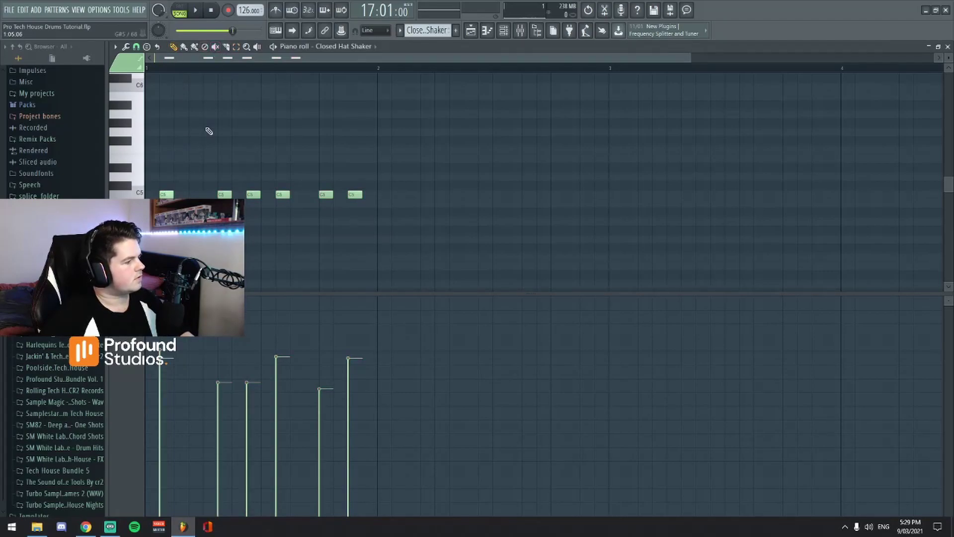
{"action": "left_click", "coordinate": [167, 168]}
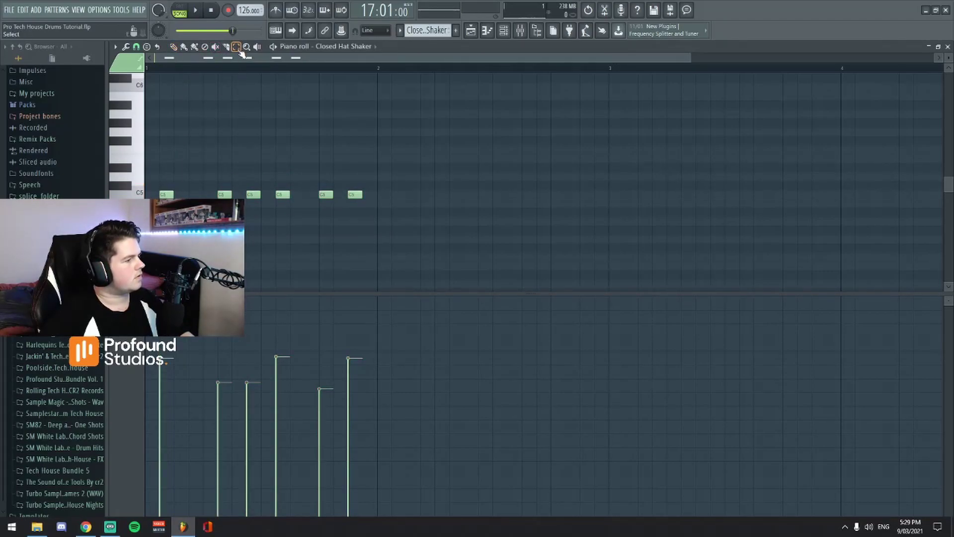
{"action": "key", "text": "ctrl+a"}
{"action": "key", "text": "ctrl+b"}
{"action": "key", "text": "space"}
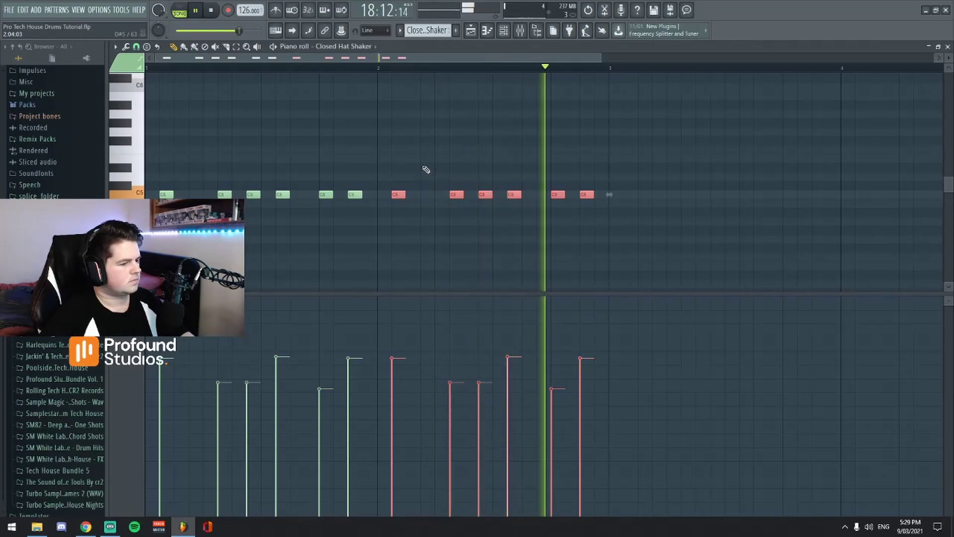
Repeat the two-bar Closed Hat Shaker clip along its playlist track from bar 19 up to bar 25
{"action": "left_click", "coordinate": [471, 30]}
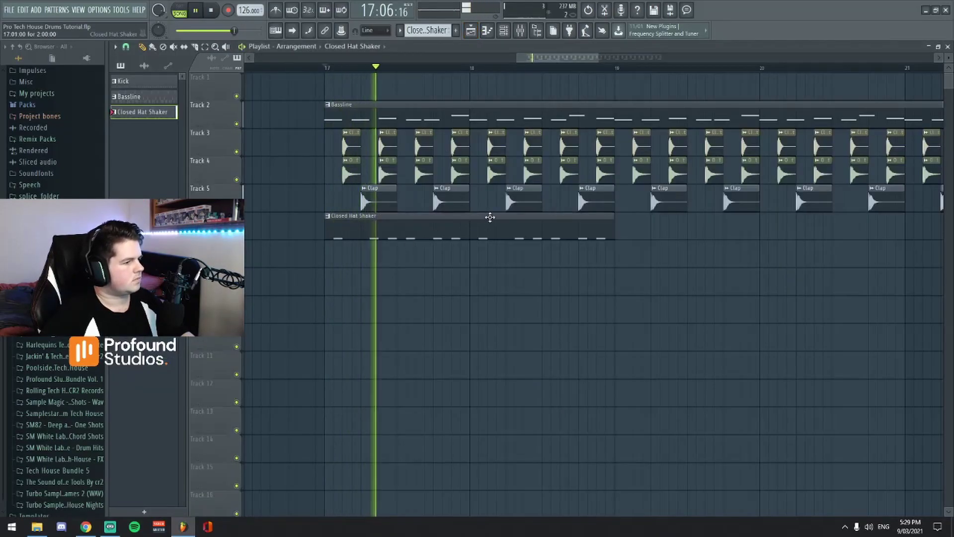
{"action": "left_click_drag", "start_coordinate": [555, 57], "coordinate": [532, 85]}
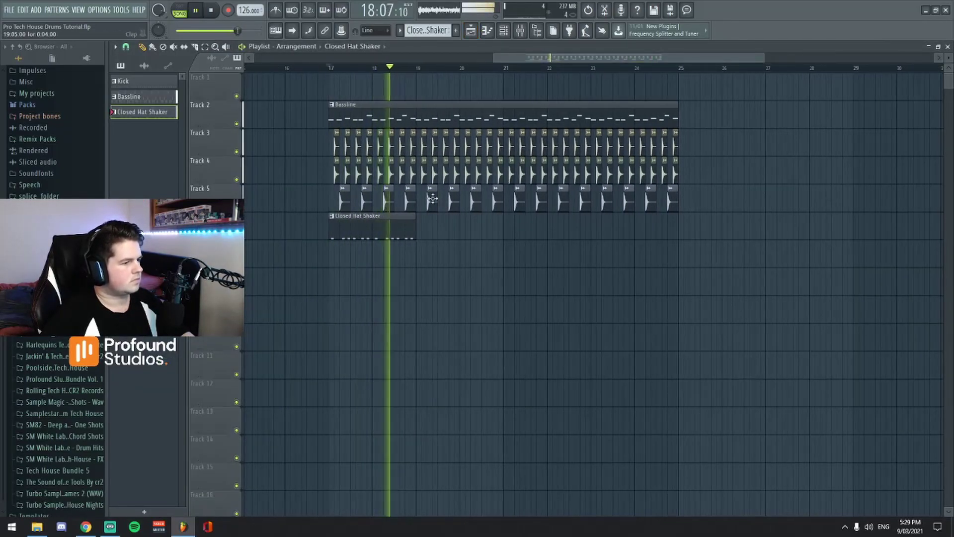
{"action": "key", "text": "space"}
{"action": "double_click", "coordinate": [394, 221]}
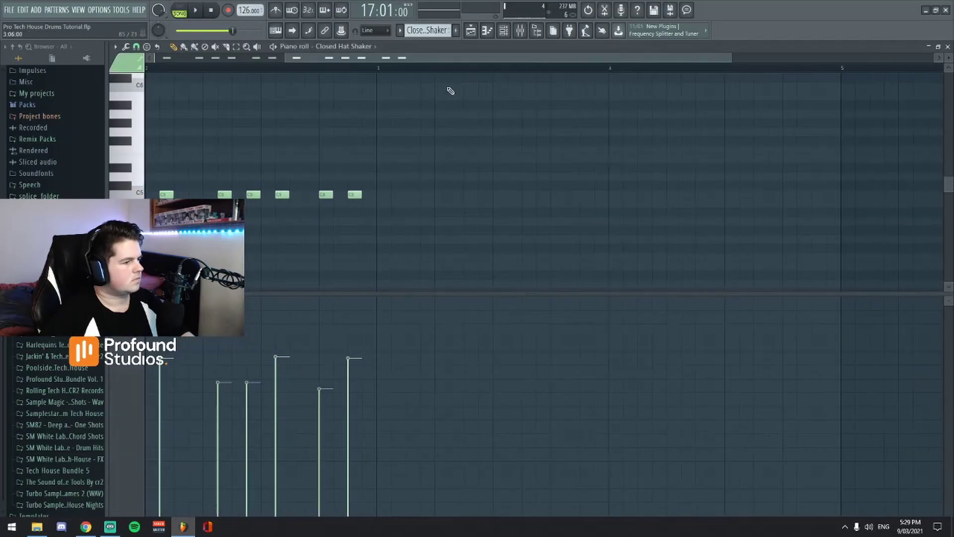
{"action": "left_click", "coordinate": [471, 31]}
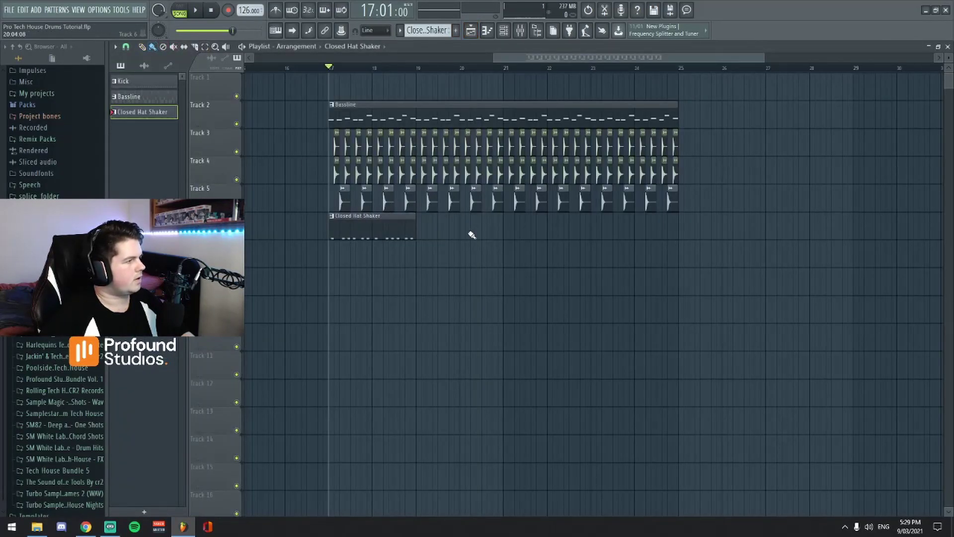
{"action": "mouse_move", "coordinate": [426, 227]}
{"action": "left_mouse_down"}
{"action": "mouse_move", "coordinate": [603, 240]}
{"action": "mouse_move", "coordinate": [610, 230]}
{"action": "left_mouse_up"}
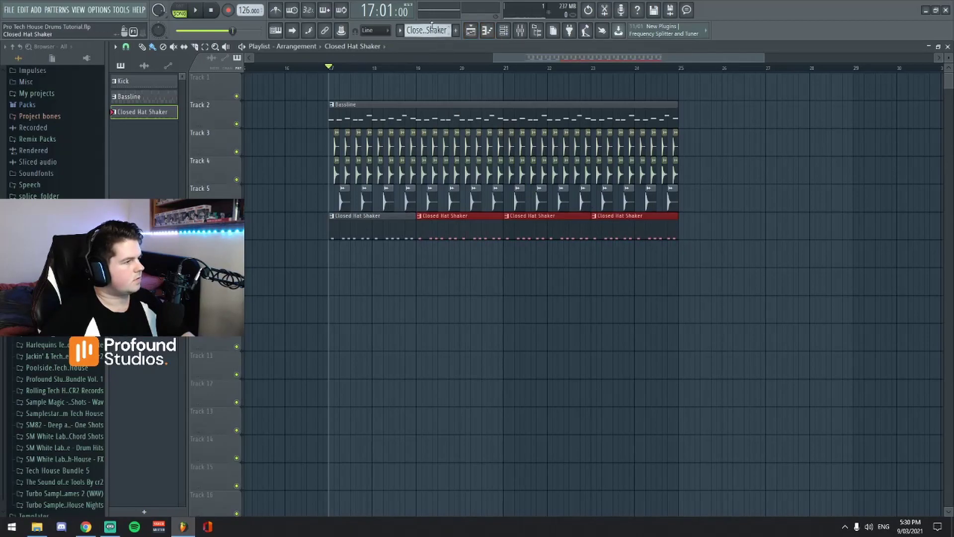
Place the Kick pattern on Track 1 from bar 17, above the Bassline clip, and briefly play the arrangement
{"action": "left_click", "coordinate": [353, 46]}
{"action": "left_click", "coordinate": [344, 101]}
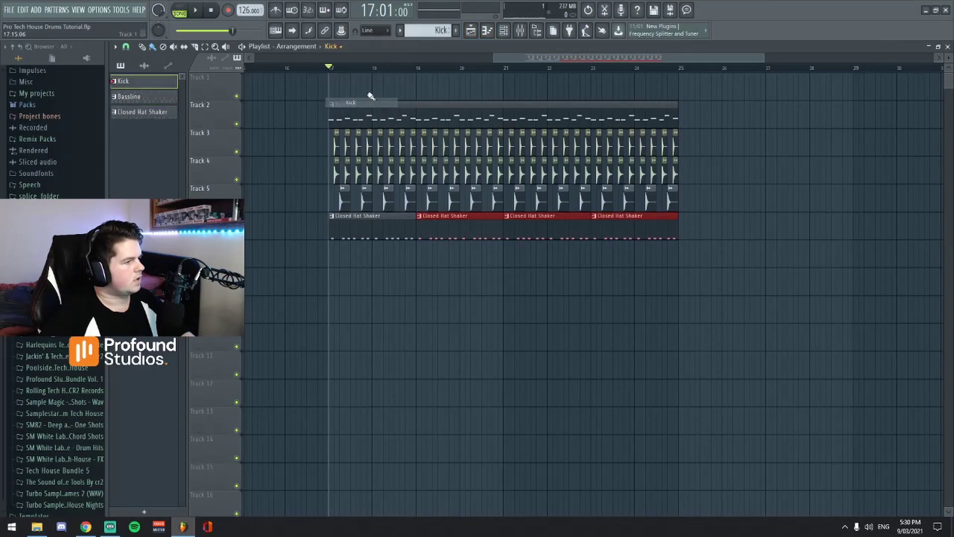
{"action": "left_click", "coordinate": [373, 92]}
{"action": "key", "text": "space"}
Play the full arrangement from bar 17 while watching the levels in the mixer
{"action": "key", "text": "space"}
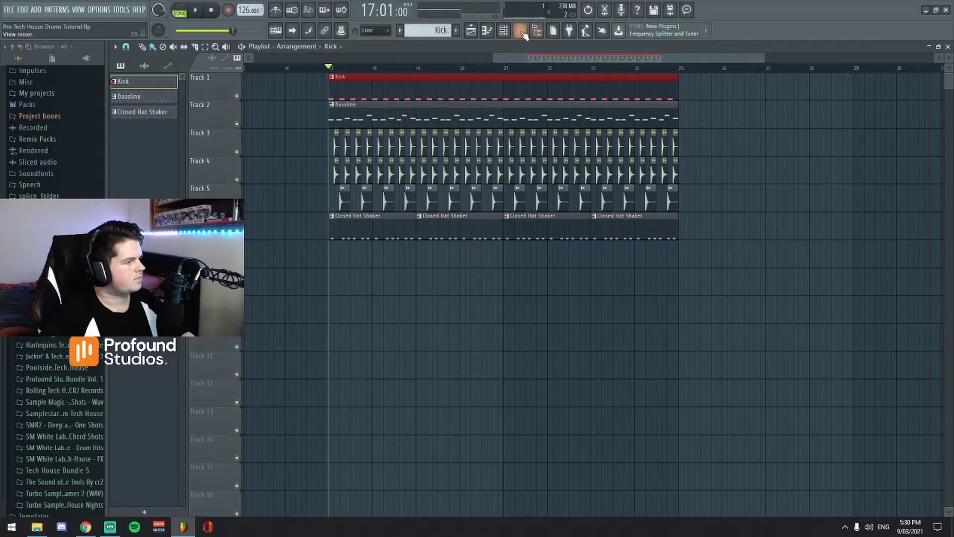
{"action": "left_click", "coordinate": [520, 31]}
{"action": "left_click", "coordinate": [334, 208]}
{"action": "key", "text": "space"}
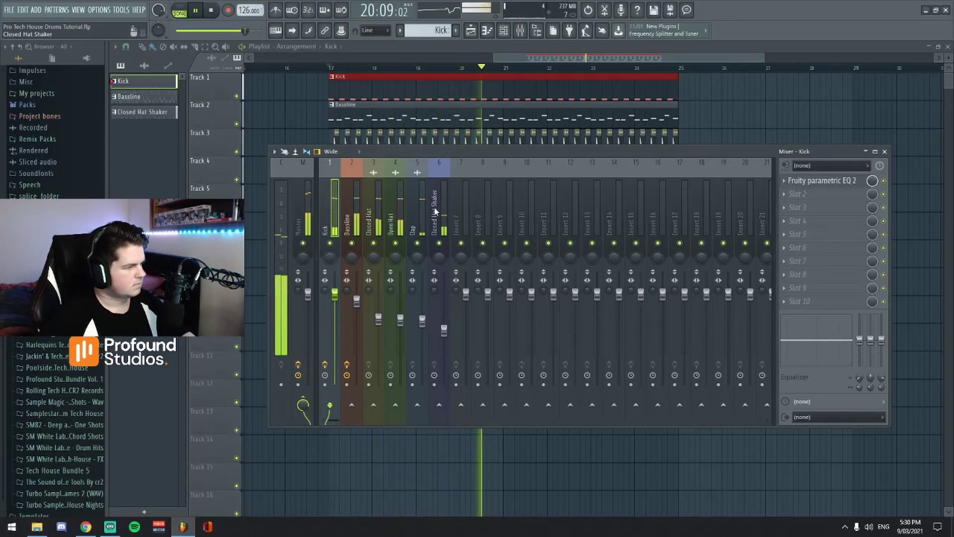
{"action": "key", "text": "space"}
{"action": "left_click_drag", "start_coordinate": [561, 57], "coordinate": [525, 58]}
{"action": "scroll", "coordinate": [547, 68], "scroll_direction": "up", "scroll_amount": 4}
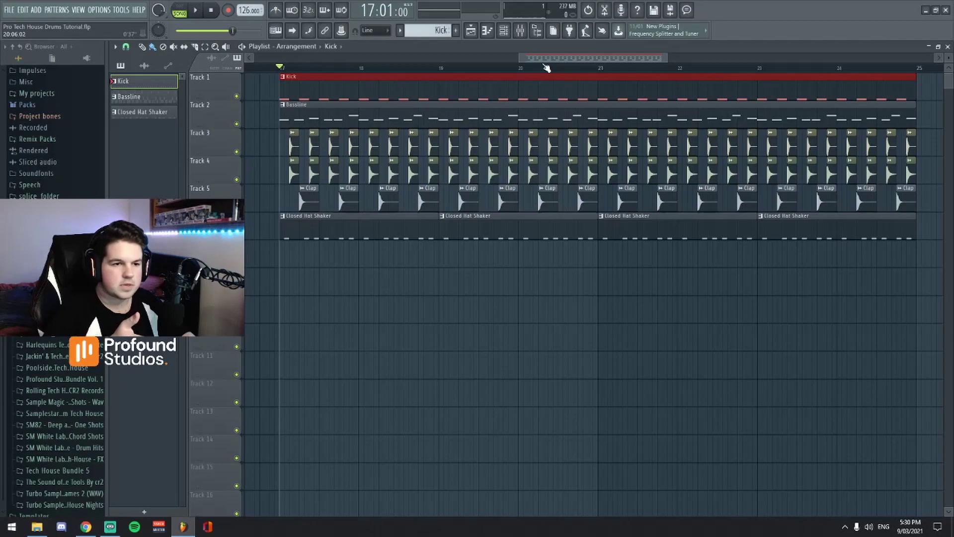
{"action": "scroll", "coordinate": [556, 53], "scroll_direction": "up", "scroll_amount": 2}
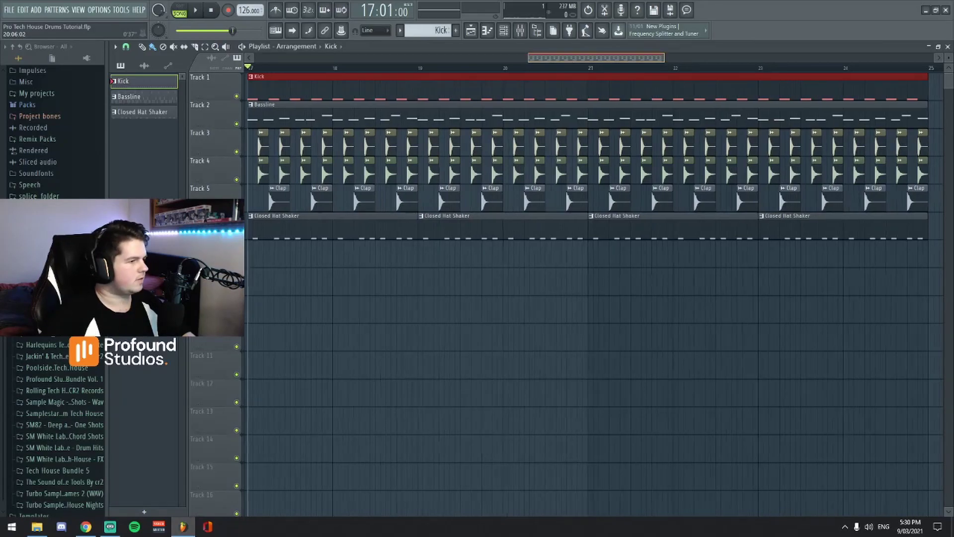
Keep only the Closed Hat and Open Hat mixer tracks active and play them from bar 17, step 4
{"action": "left_click", "coordinate": [520, 30]}
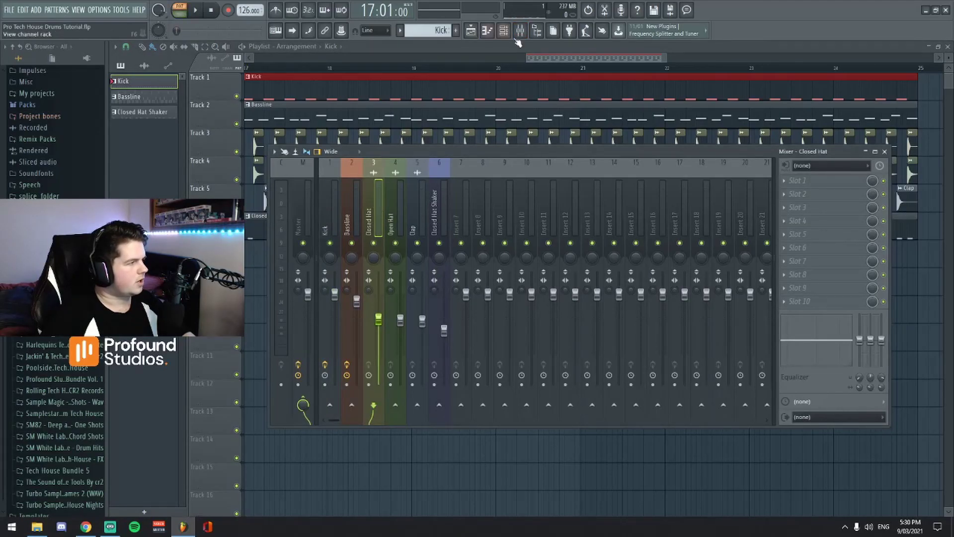
{"action": "left_click_drag", "start_coordinate": [559, 58], "coordinate": [537, 58]}
{"action": "left_click", "coordinate": [316, 68]}
{"action": "left_click", "coordinate": [327, 68]}
{"action": "left_click", "coordinate": [520, 31]}
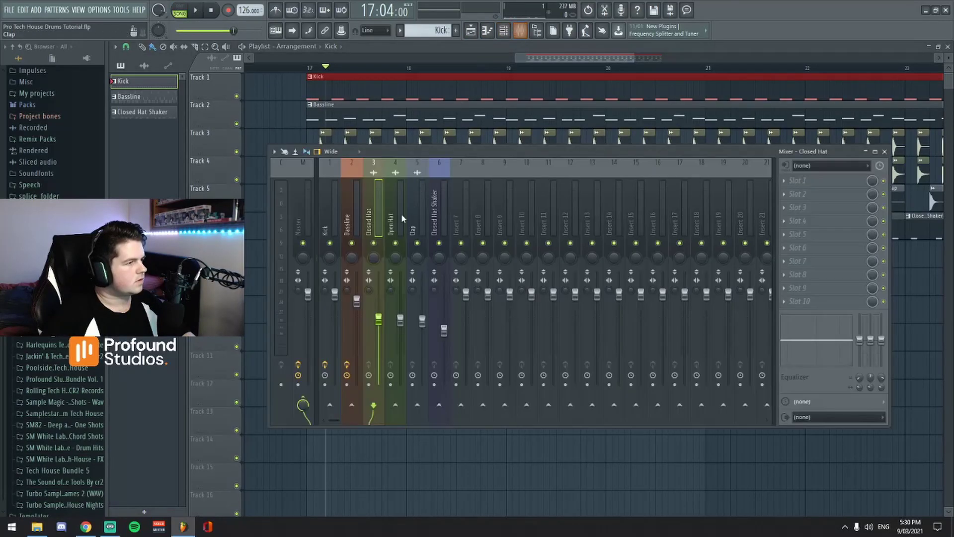
{"action": "right_click", "coordinate": [374, 242]}
{"action": "key", "text": "space"}
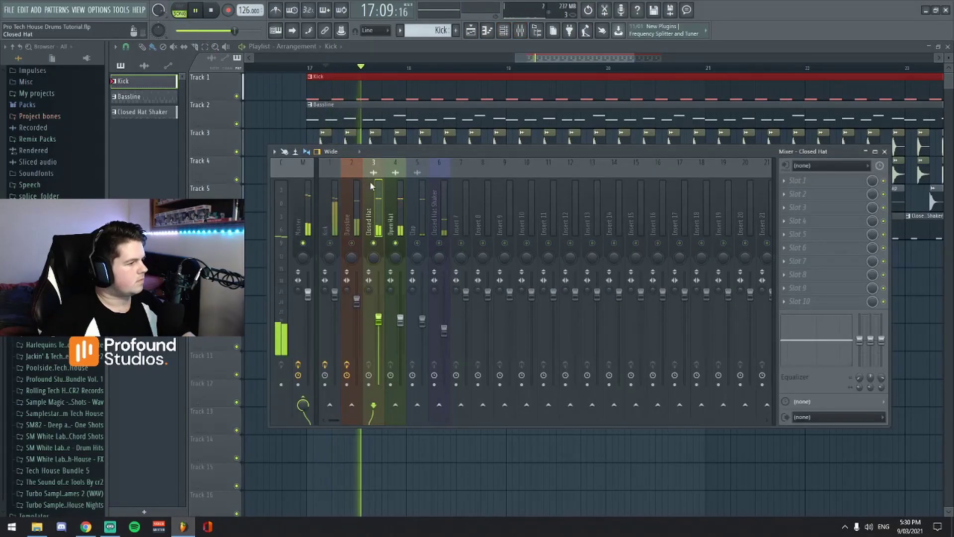
Pan the Closed Hat 30% left and the Open Hat 33% right, and play both hats
{"action": "key", "text": "space"}
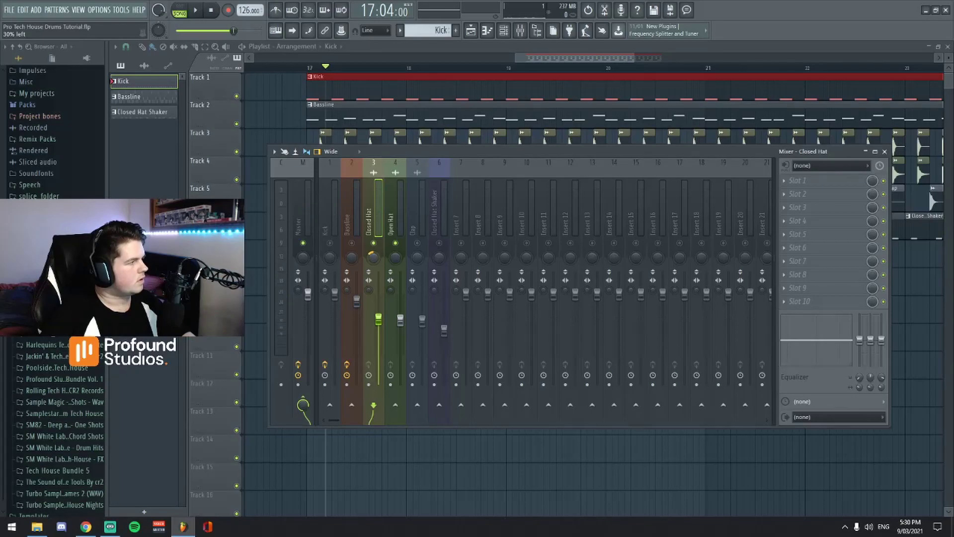
{"action": "left_click", "coordinate": [392, 253]}
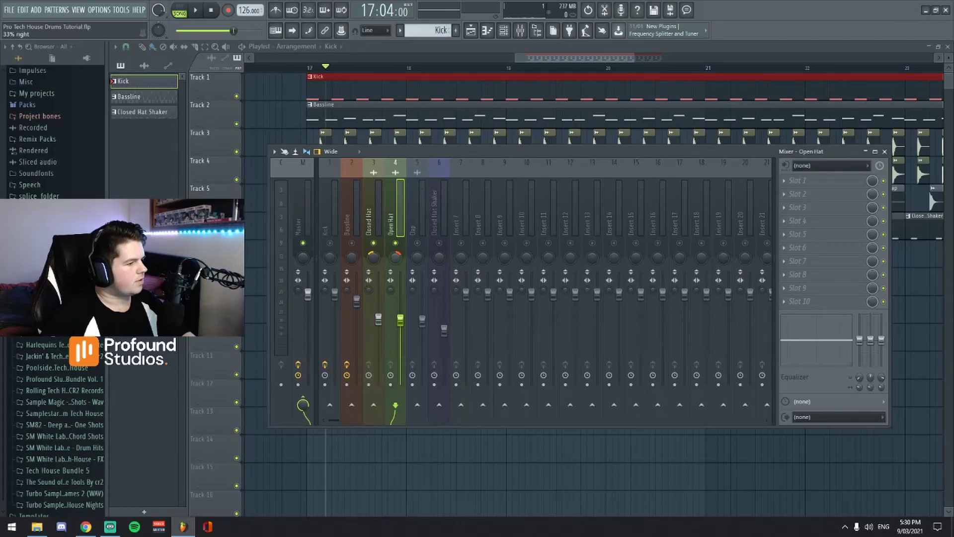
{"action": "key", "text": "space"}
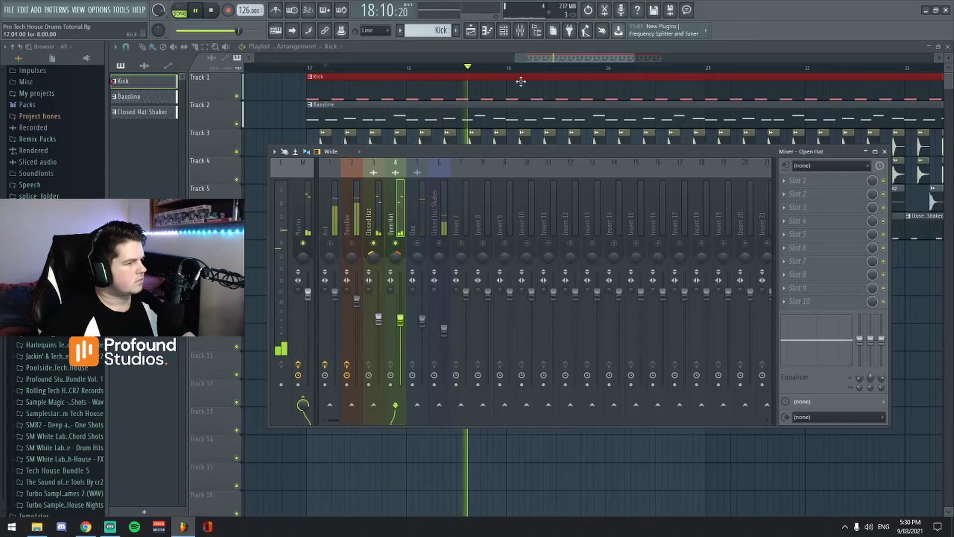
{"action": "key", "text": "space"}
Lower the Closed Hat and Open Hat volumes, bringing the Open Hat to about -9.4 dB, and play them from bar 17
{"action": "left_click_drag", "start_coordinate": [379, 319], "coordinate": [397, 327]}
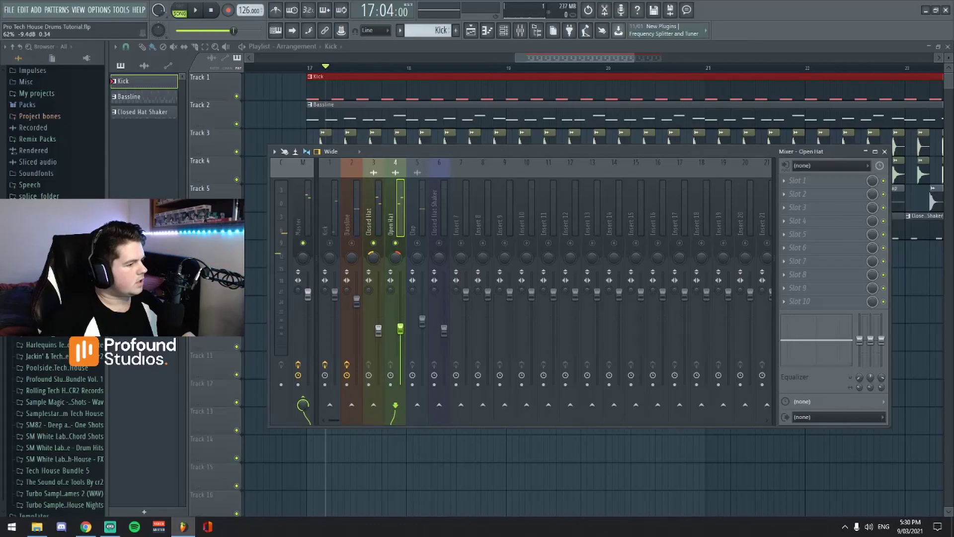
{"action": "left_click", "coordinate": [520, 30]}
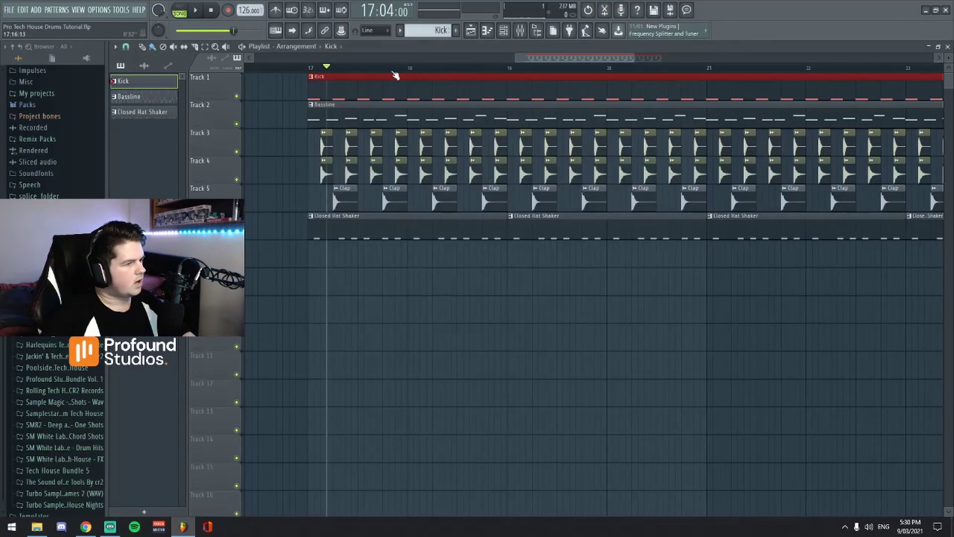
{"action": "left_click", "coordinate": [309, 68]}
{"action": "key", "text": "space"}
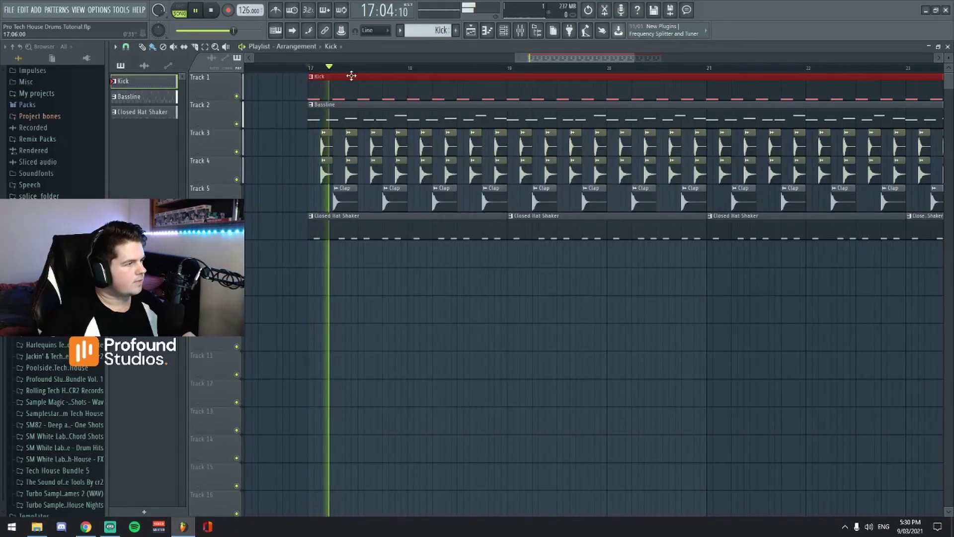
{"action": "left_click", "coordinate": [520, 31]}
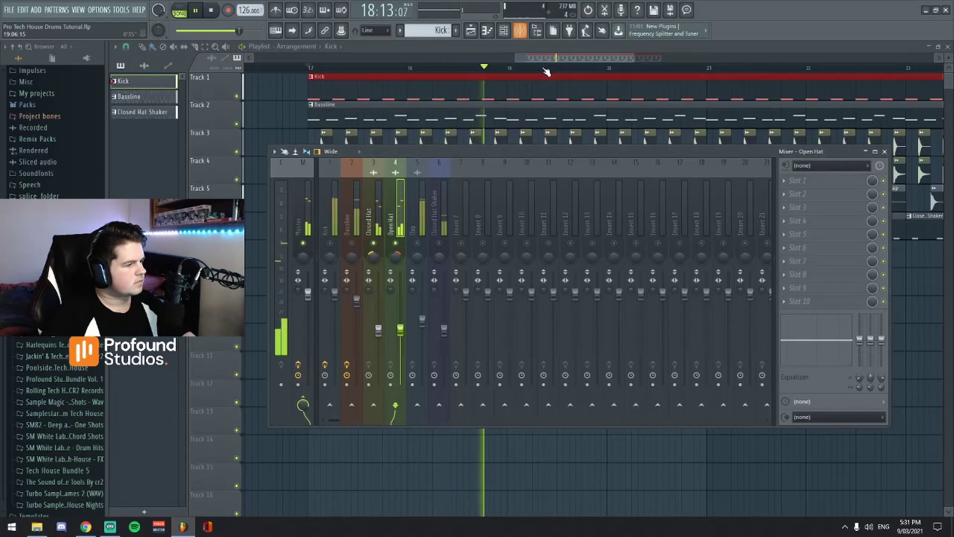
{"action": "key", "text": "space"}
Activate the Clap mixer track alongside the Closed Hat and Open Hat and briefly play them from bar 17
{"action": "left_click_drag", "start_coordinate": [543, 59], "coordinate": [571, 80]}
{"action": "scroll", "coordinate": [507, 248], "scroll_direction": "up", "scroll_amount": 3}
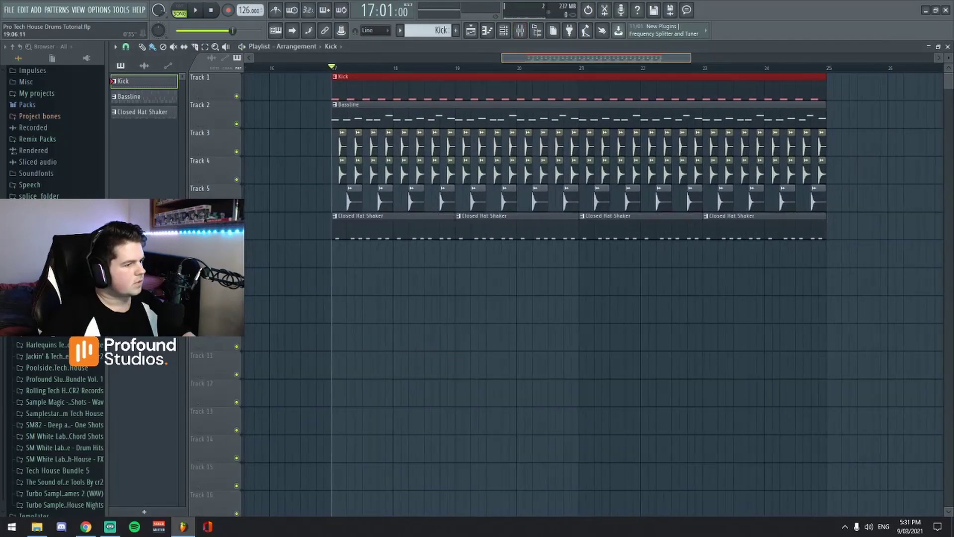
{"action": "left_click", "coordinate": [520, 31]}
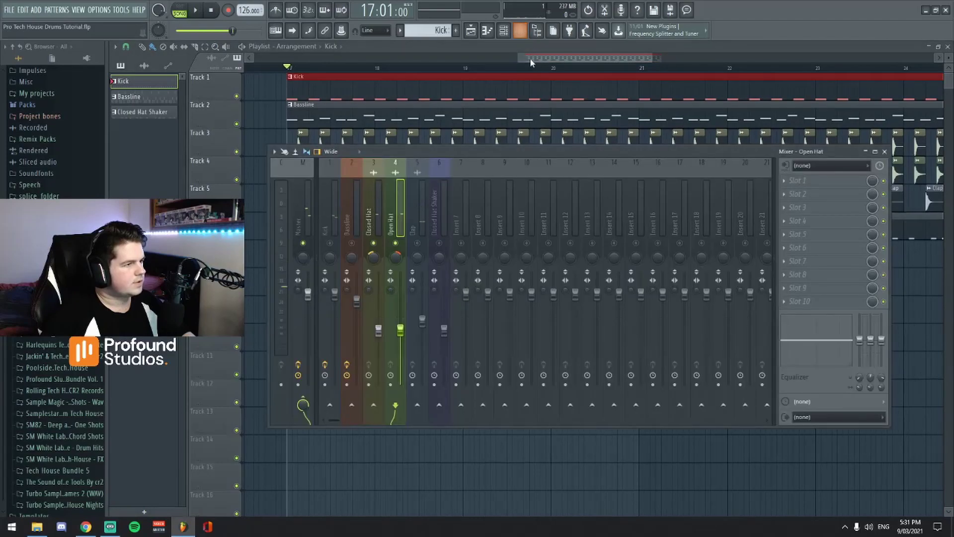
{"action": "key", "text": "F9"}
{"action": "left_click", "coordinate": [520, 31]}
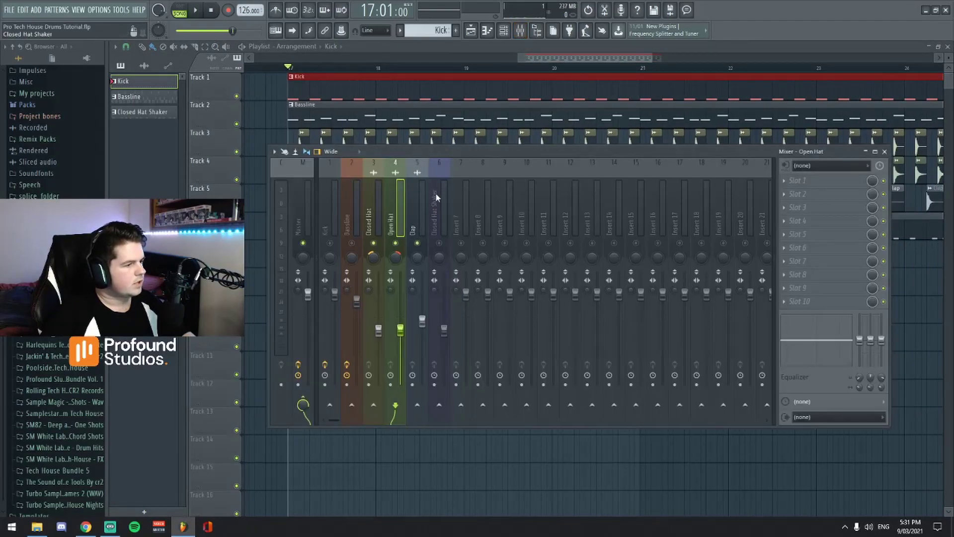
{"action": "key", "text": "space"}
Solo the Clap mixer track and play it from bar 17
{"action": "key", "text": "space"}
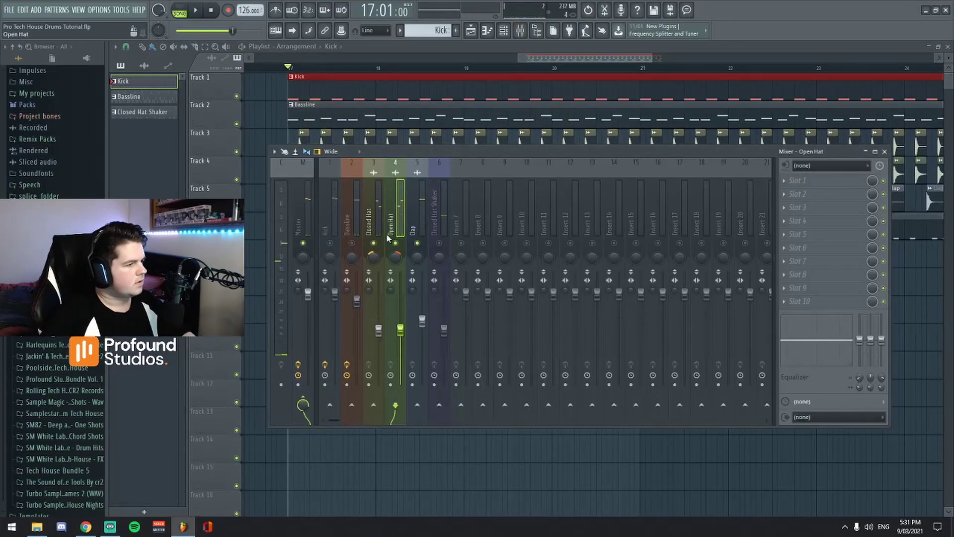
{"action": "key", "text": "space"}
{"action": "left_click", "coordinate": [416, 230]}
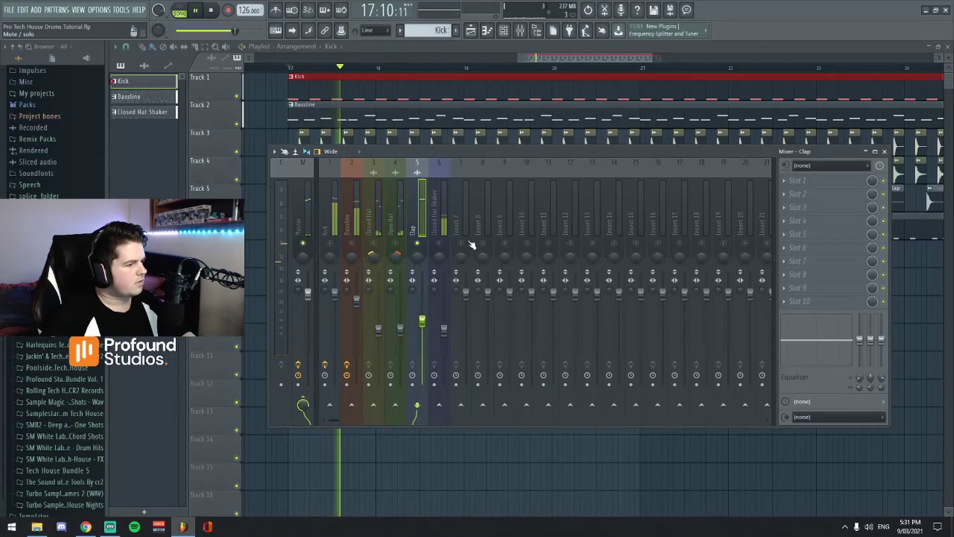
{"action": "key", "text": "space"}
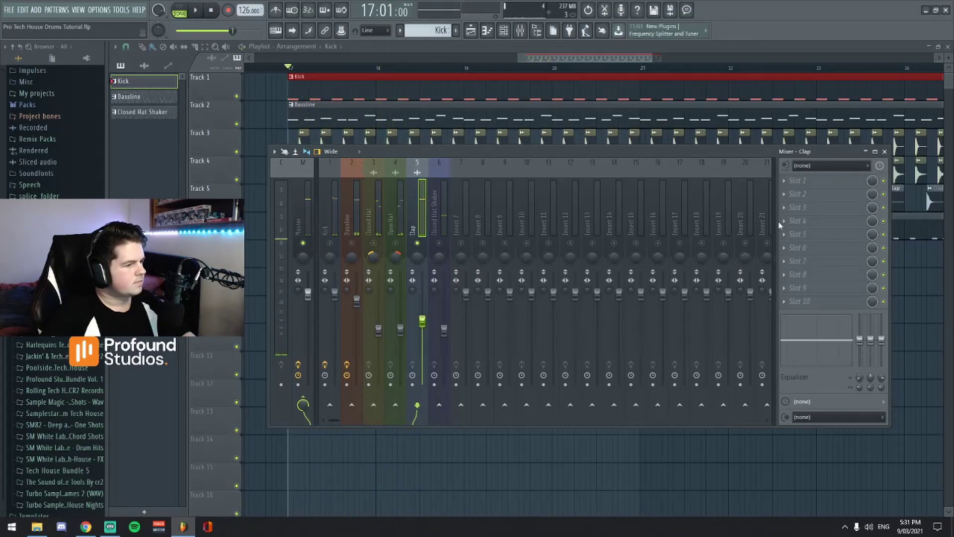
Add Fruity Delay Bank to the first effect slot of the Clap track and play the clap through it
{"action": "left_click", "coordinate": [784, 182]}
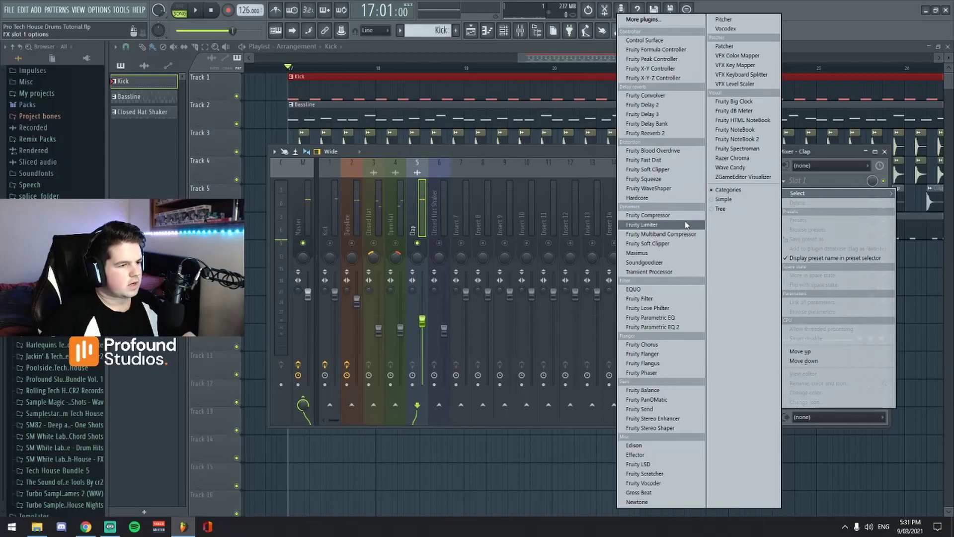
{"action": "left_click", "coordinate": [565, 151]}
{"action": "left_click", "coordinate": [796, 182]}
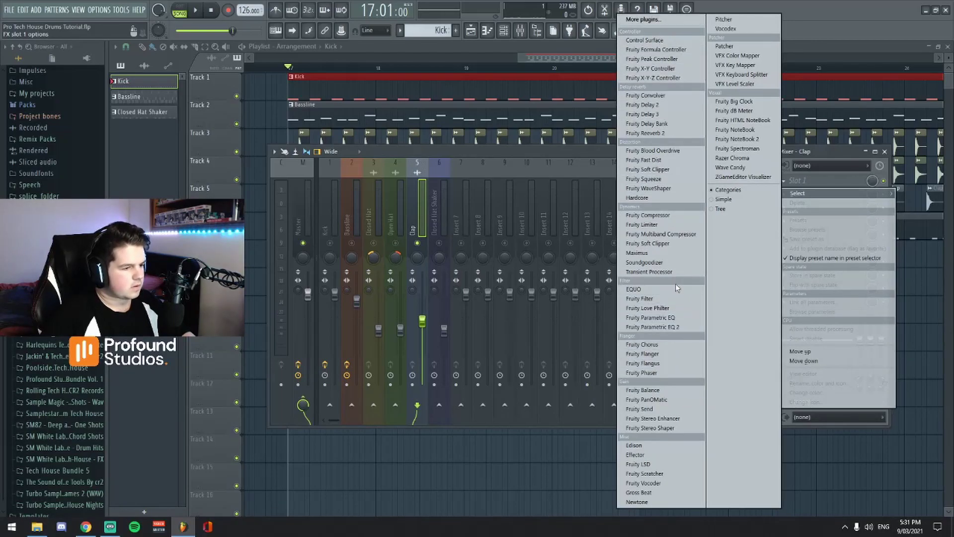
{"action": "left_click", "coordinate": [660, 124]}
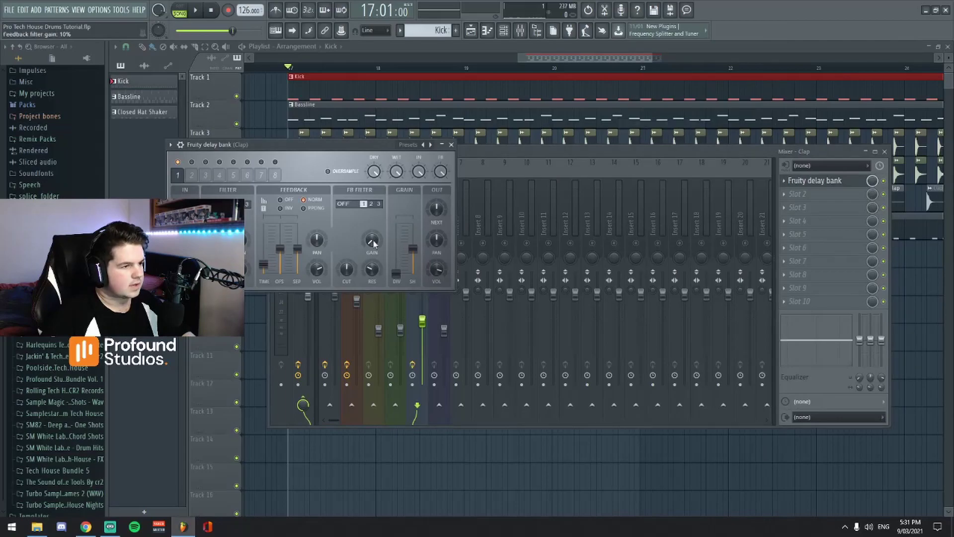
{"action": "key", "text": "space"}
Play the Clap again and switch the delay bank's feedback mode to ping-pong
{"action": "key", "text": "space"}
{"action": "key", "text": "Escape"}
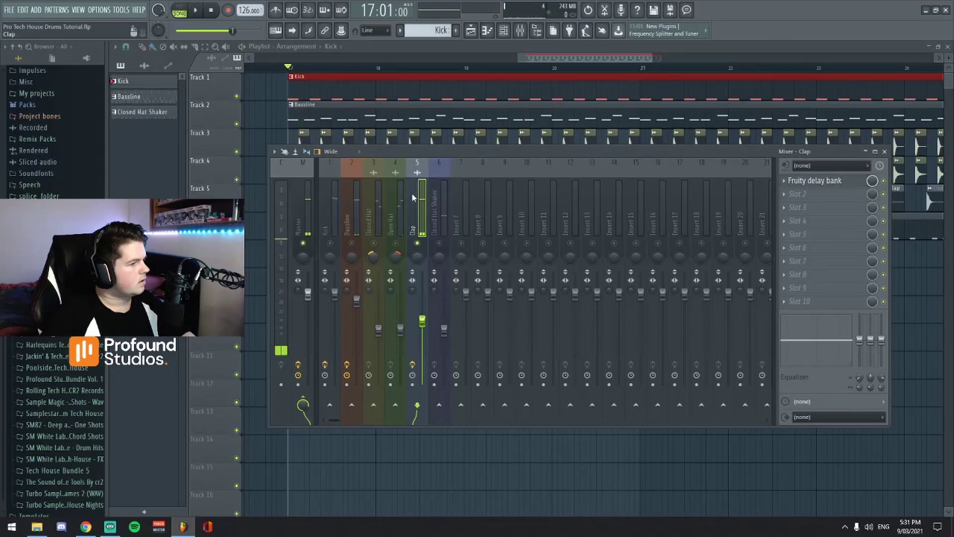
{"action": "key", "text": "space"}
{"action": "left_click", "coordinate": [815, 180]}
{"action": "key", "text": "space"}
{"action": "left_click", "coordinate": [313, 210]}
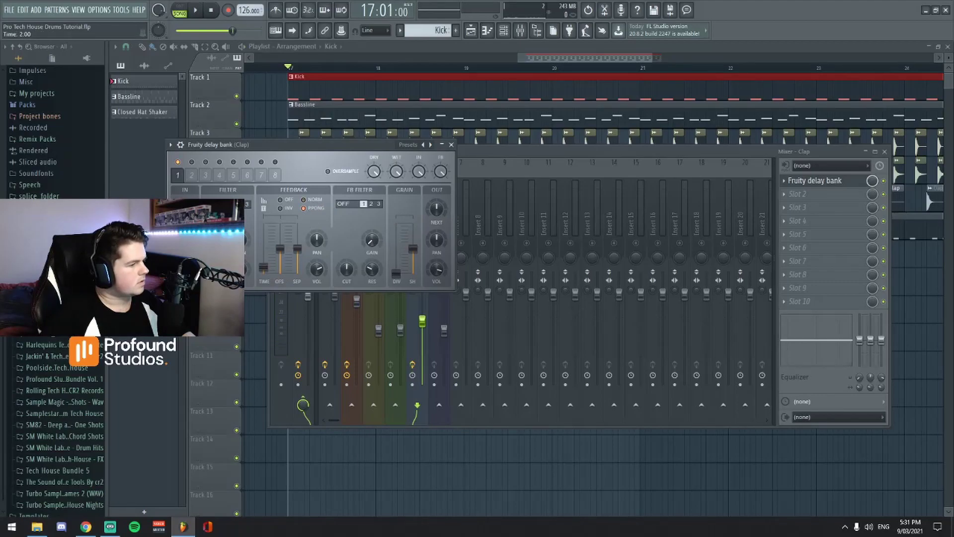
Play the clap from bar 17 and raise the delay bank's feedback volume to 30%
{"action": "key", "text": "space"}
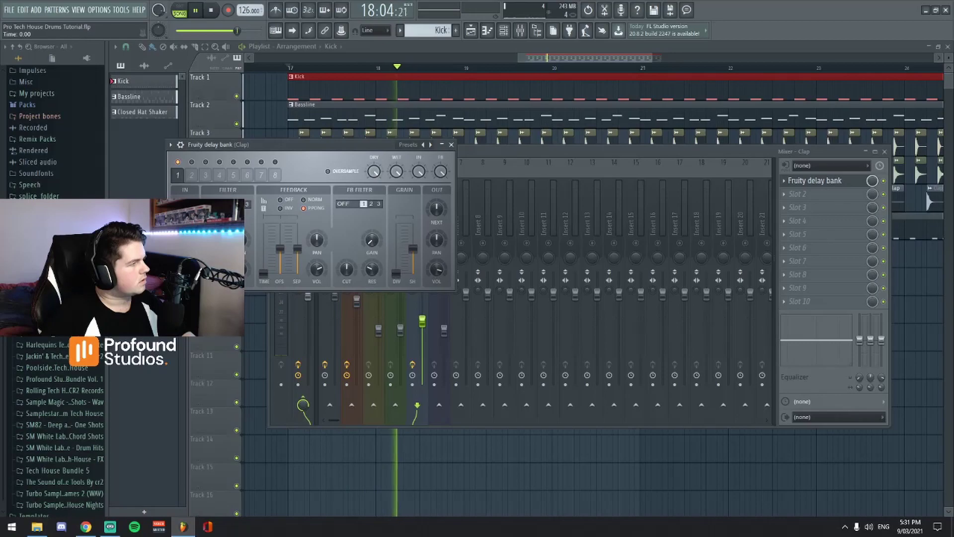
{"action": "key", "text": "space"}
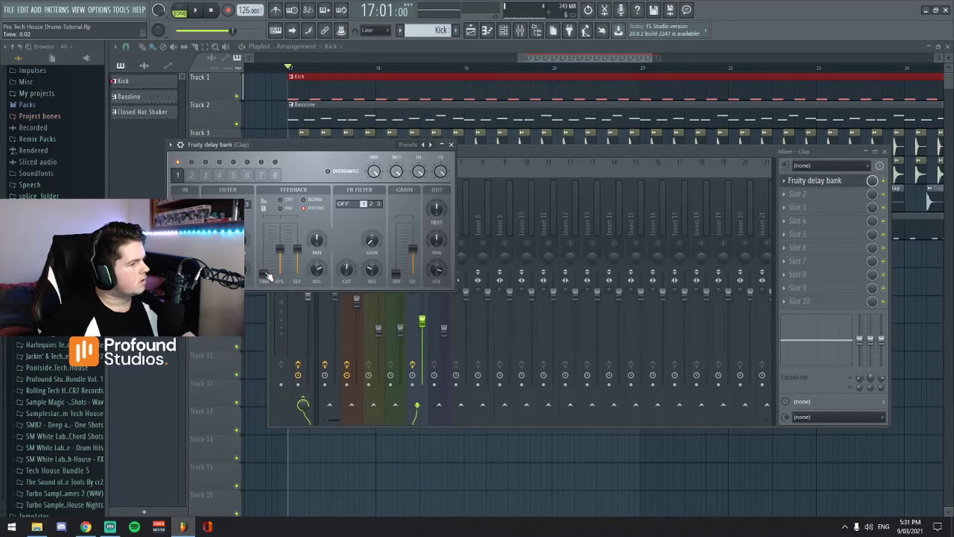
{"action": "key", "text": "space"}
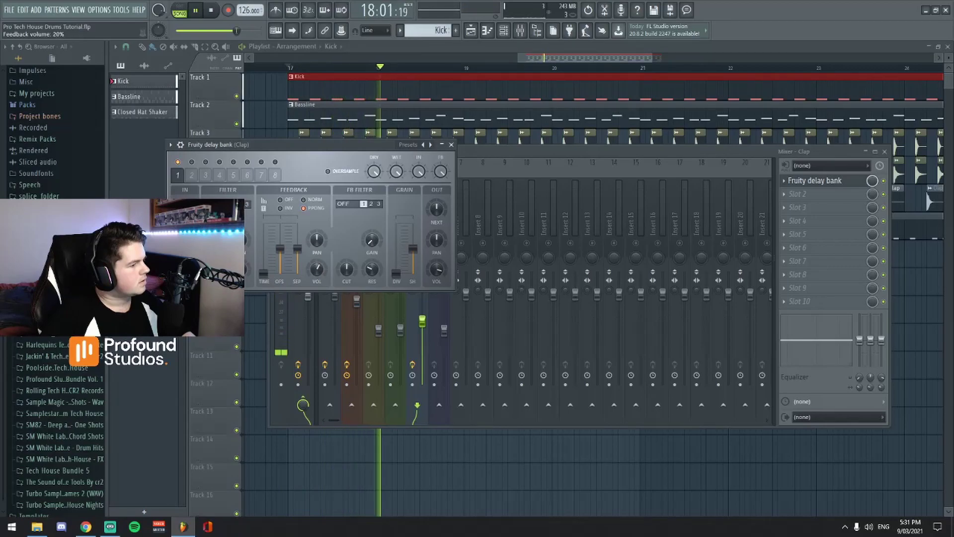
{"action": "left_click_drag", "start_coordinate": [317, 269], "coordinate": [316, 293]}
{"action": "key", "text": "space"}
{"action": "left_click", "coordinate": [842, 183]}
{"action": "left_click", "coordinate": [851, 183]}
{"action": "key", "text": "space"}
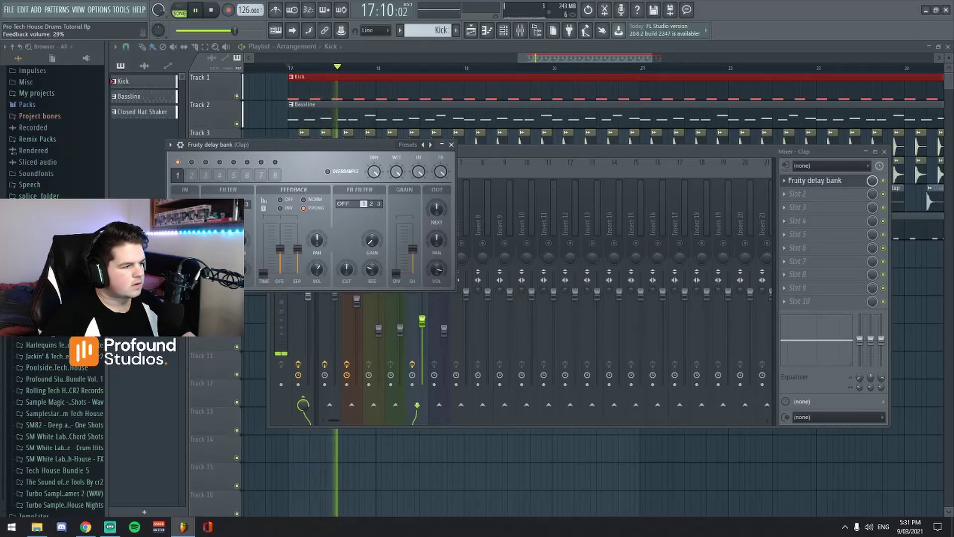
{"action": "left_click_drag", "start_coordinate": [317, 270], "coordinate": [321, 269]}
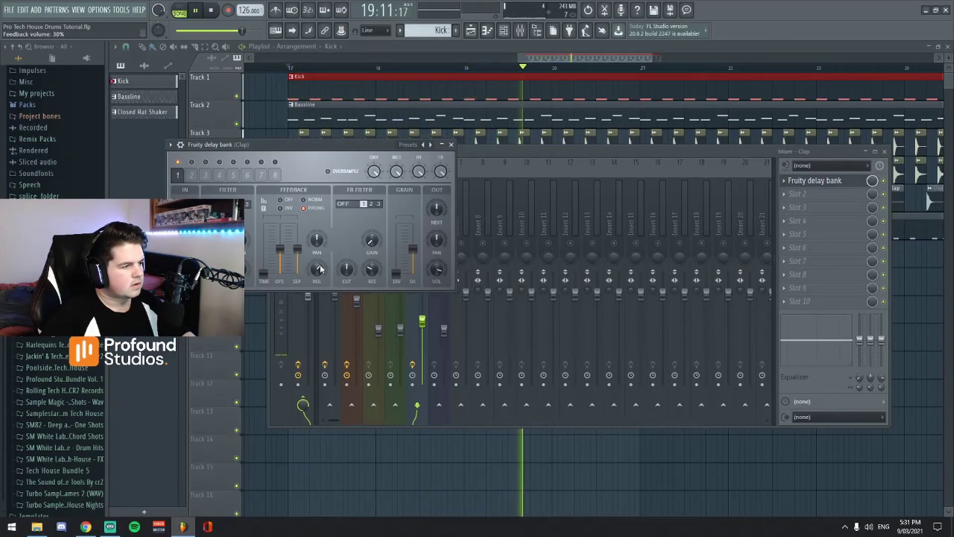
{"action": "left_click_drag", "start_coordinate": [324, 148], "coordinate": [427, 123]}
{"action": "key", "text": "space"}
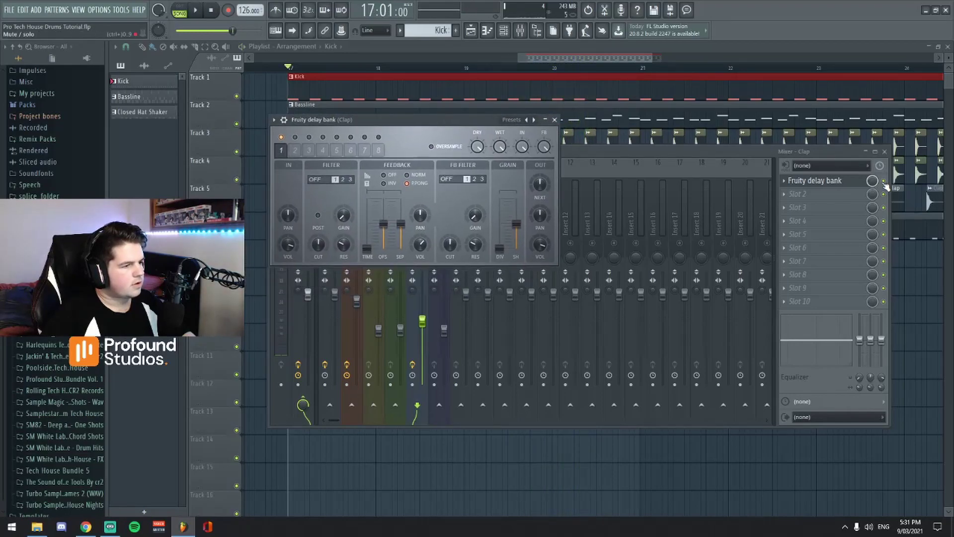
Compare the clap playback with the Fruity Delay Bank bypassed and enabled
{"action": "left_click", "coordinate": [884, 181]}
{"action": "key", "text": "space"}
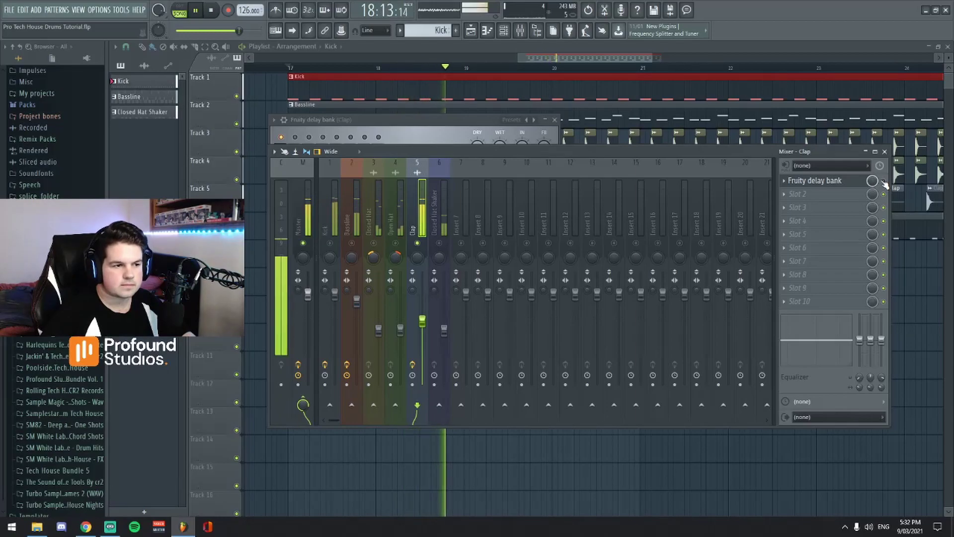
{"action": "key", "text": "space"}
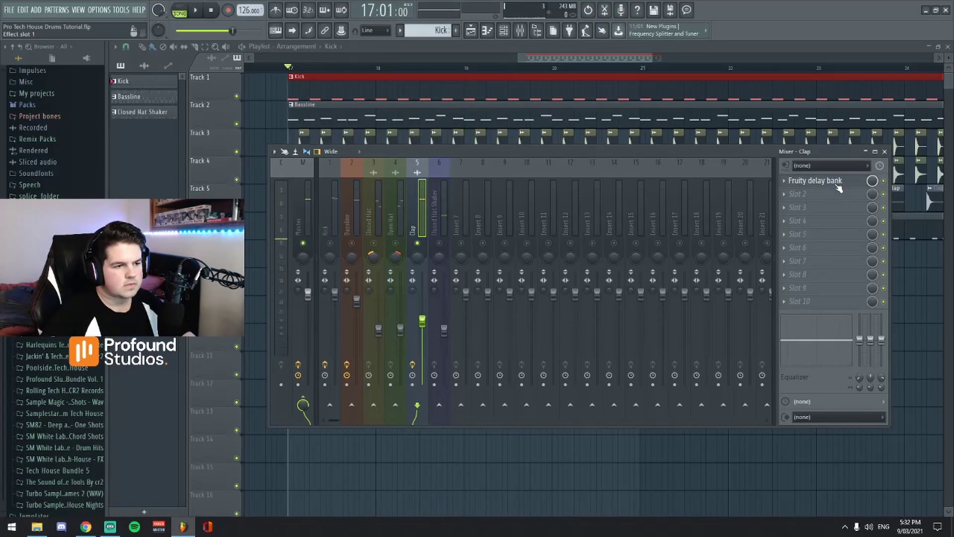
{"action": "left_click", "coordinate": [839, 187]}
{"action": "key", "text": "space"}
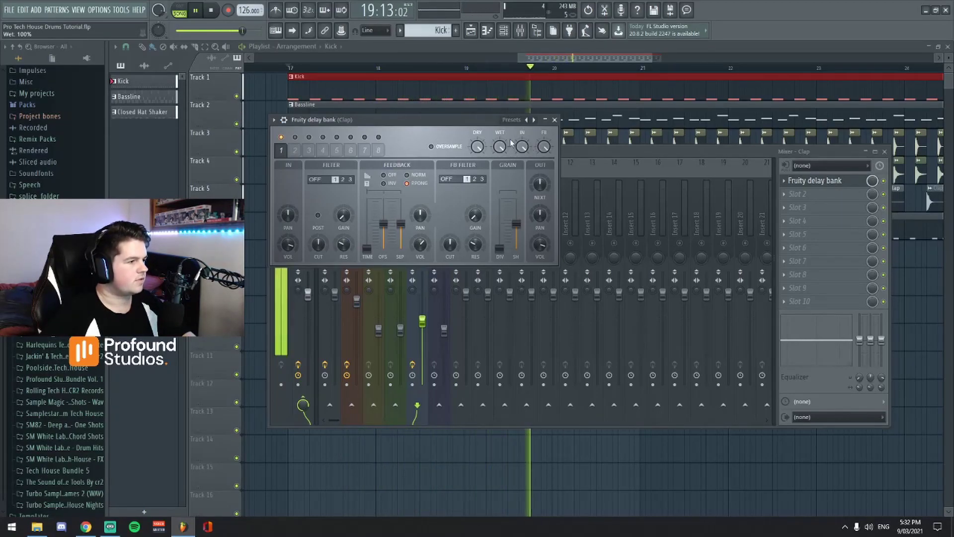
{"action": "key", "text": "space"}
Play the soloed clap again, fine-tune the delay bank's feedback volume and minimise the delay bank
{"action": "left_click_drag", "start_coordinate": [429, 121], "coordinate": [489, 176]}
{"action": "key", "text": "F5"}
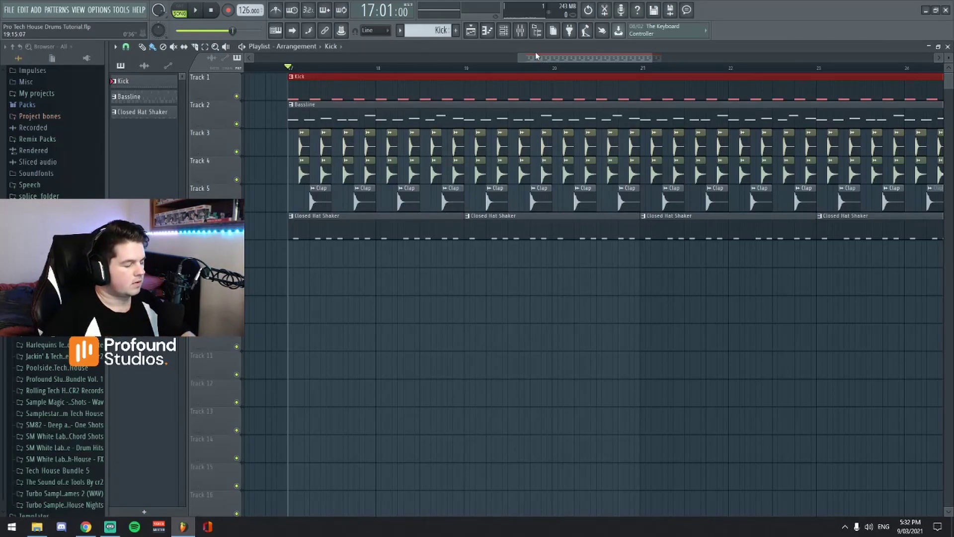
{"action": "mouse_move", "coordinate": [551, 58]}
{"action": "left_mouse_down"}
{"action": "mouse_move", "coordinate": [578, 58]}
{"action": "mouse_move", "coordinate": [544, 56]}
{"action": "left_mouse_up"}
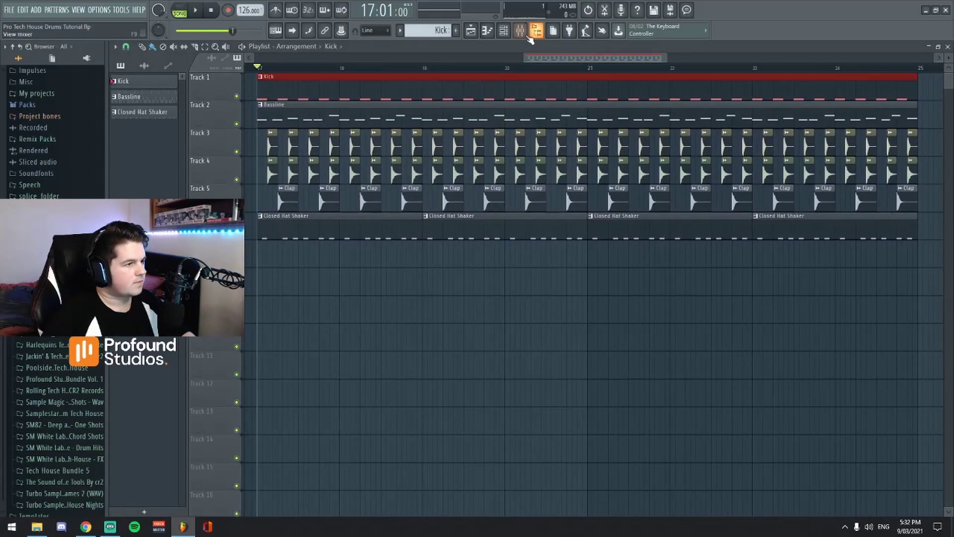
{"action": "left_click", "coordinate": [537, 32]}
{"action": "left_click", "coordinate": [807, 181]}
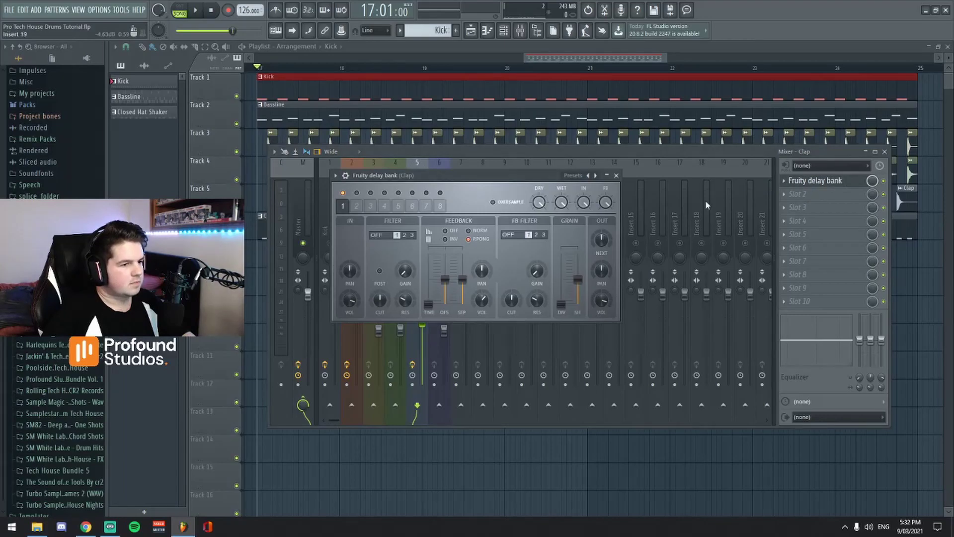
{"action": "key", "text": "space"}
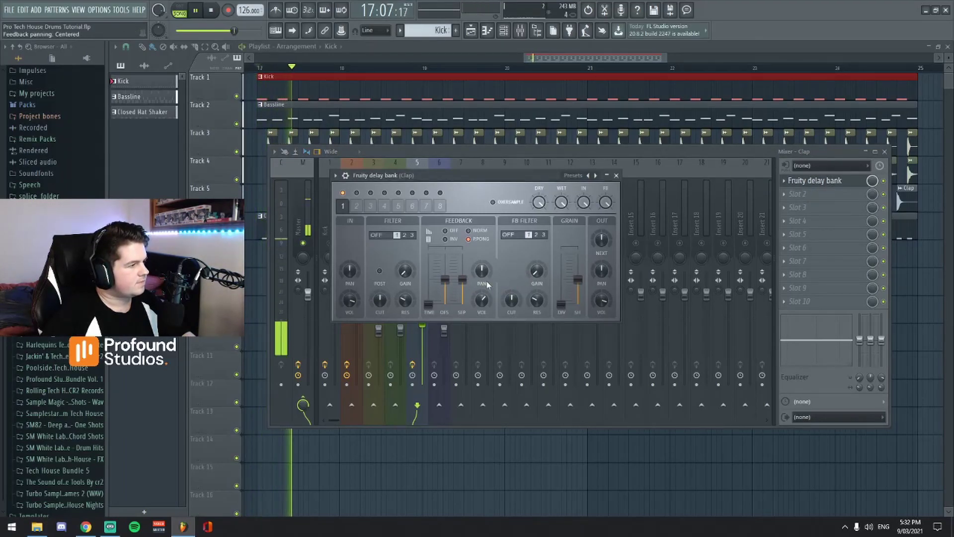
{"action": "key", "text": "space"}
{"action": "left_click_drag", "start_coordinate": [485, 299], "coordinate": [482, 286]}
{"action": "key", "text": "space"}
{"action": "key", "text": "space"}
{"action": "left_click", "coordinate": [606, 175]}
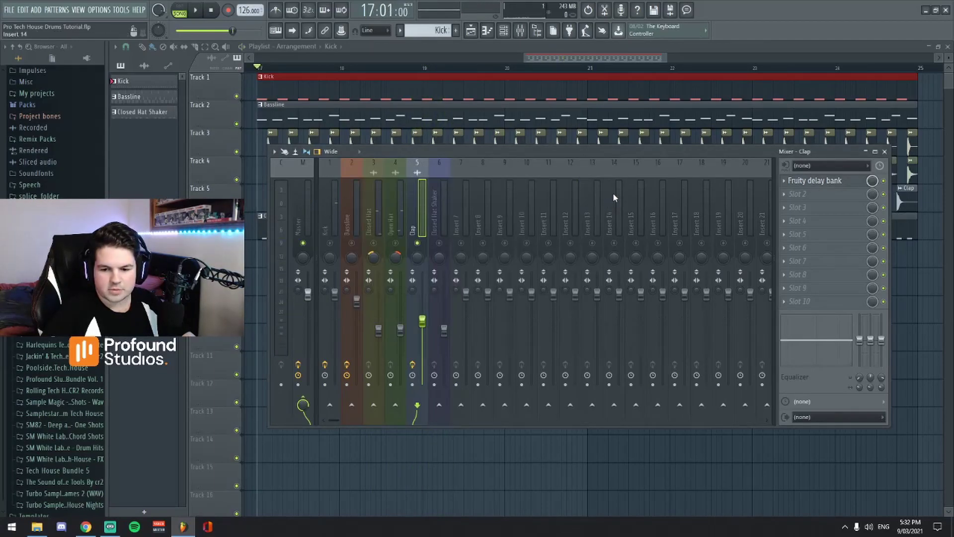
Unsolo the Clap mixer track and play the full arrangement from bar 17
{"action": "left_click_drag", "start_coordinate": [564, 57], "coordinate": [562, 63]}
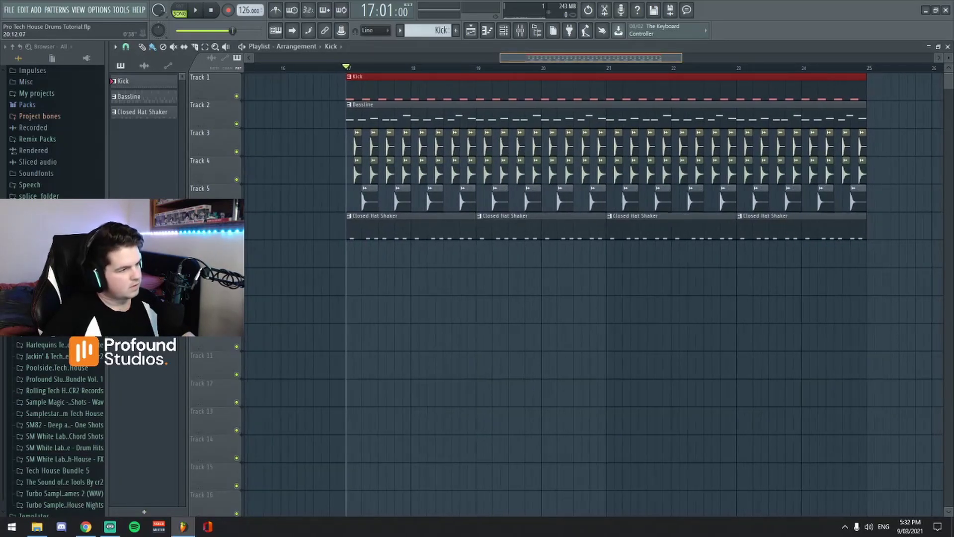
{"action": "left_click", "coordinate": [520, 30]}
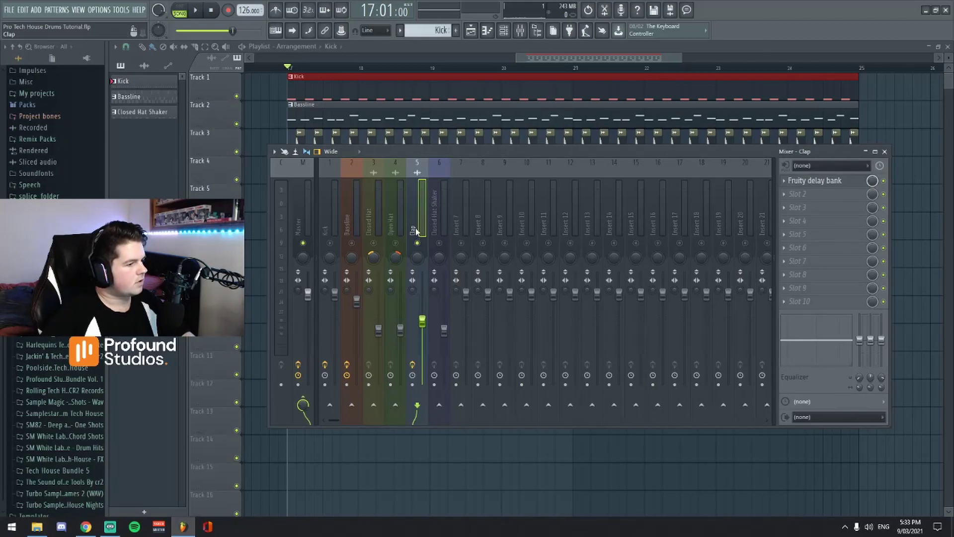
{"action": "key", "text": "s"}
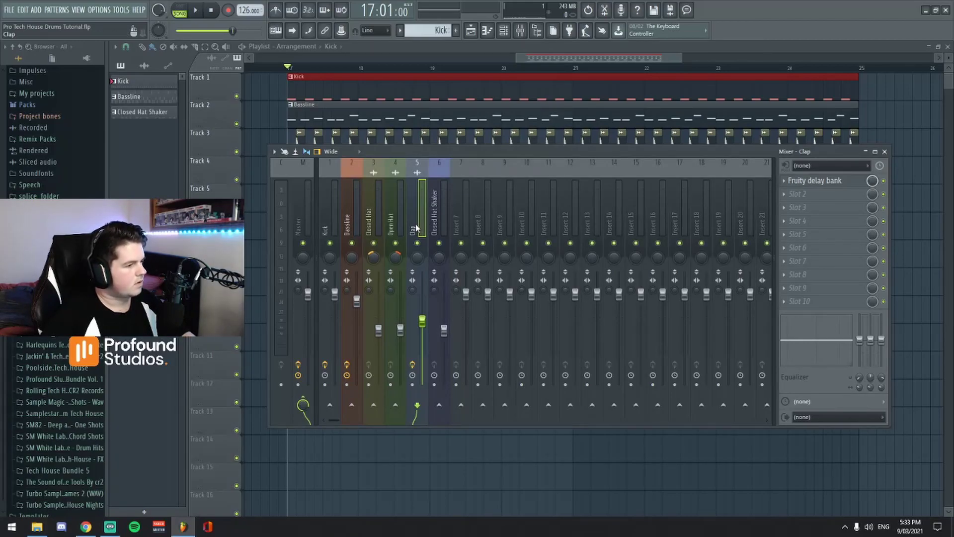
{"action": "key", "text": "space"}
{"action": "left_click", "coordinate": [397, 225]}
{"action": "key", "text": "space"}
Select the mixer tracks from Closed Hat through Closed Hat Shaker and route them to Insert 9
{"action": "left_click", "coordinate": [373, 223]}
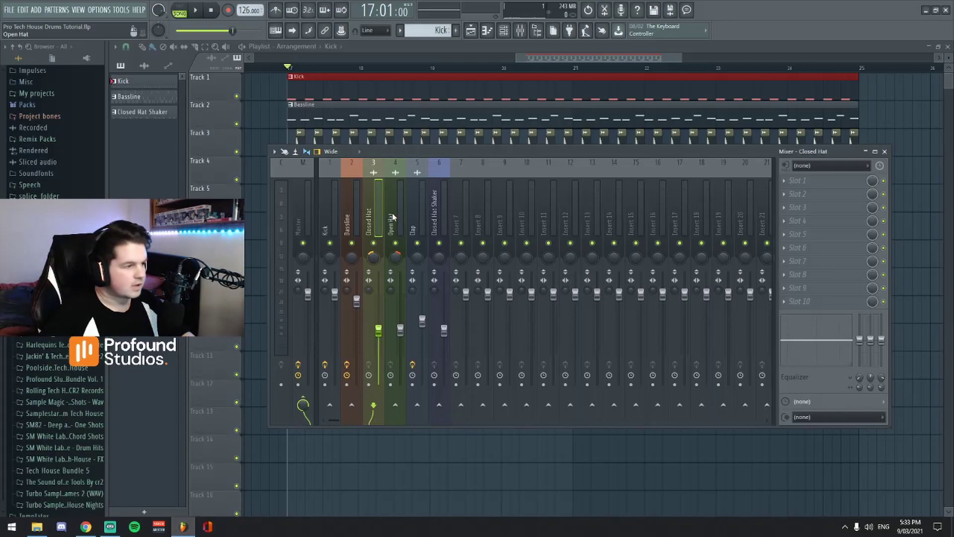
{"action": "left_click", "coordinate": [505, 223]}
{"action": "left_click", "coordinate": [374, 226]}
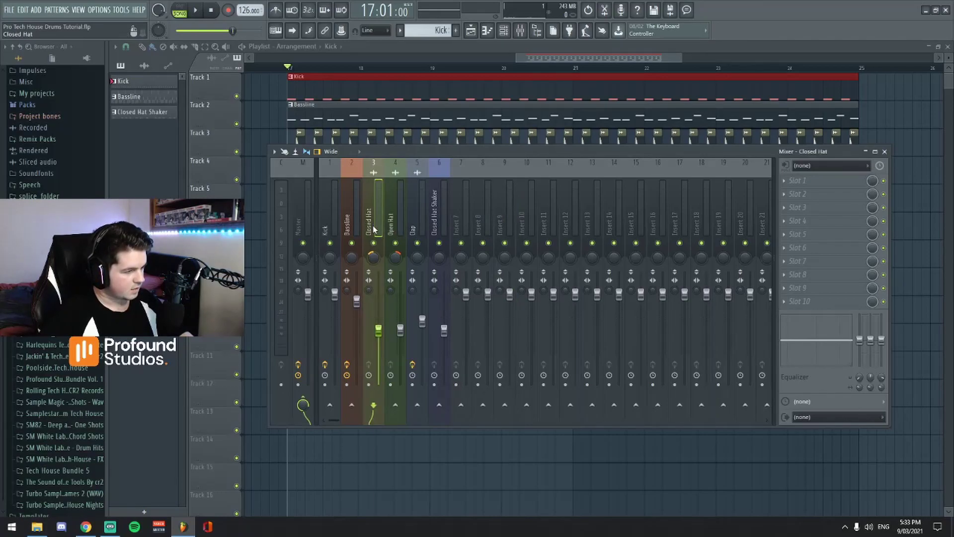
{"action": "left_click_drag", "start_coordinate": [376, 230], "coordinate": [443, 238]}
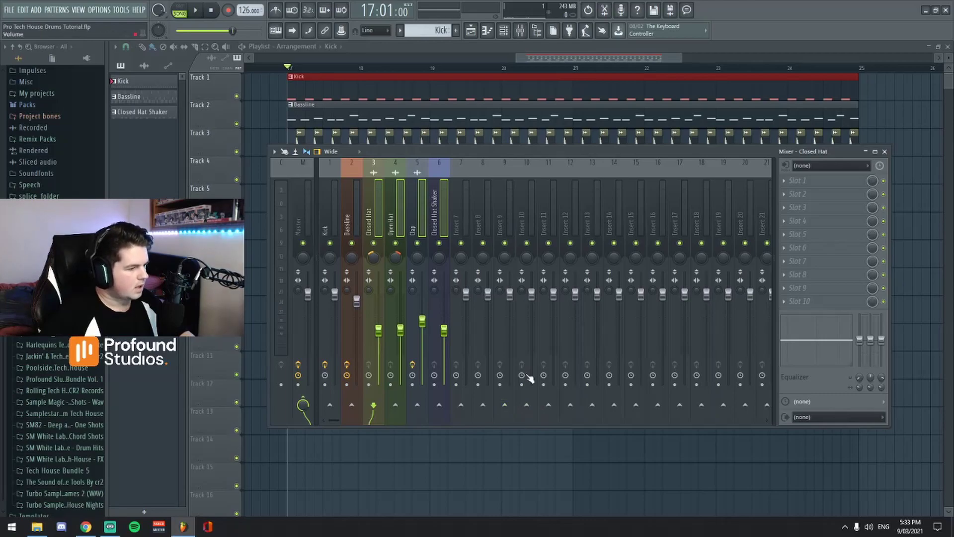
{"action": "left_click", "coordinate": [515, 408]}
Rename mixer track Insert 9 to "Drum Bus" and colour it purple
{"action": "left_click", "coordinate": [506, 220]}
{"action": "right_click", "coordinate": [508, 216]}
{"action": "left_click", "coordinate": [549, 174]}
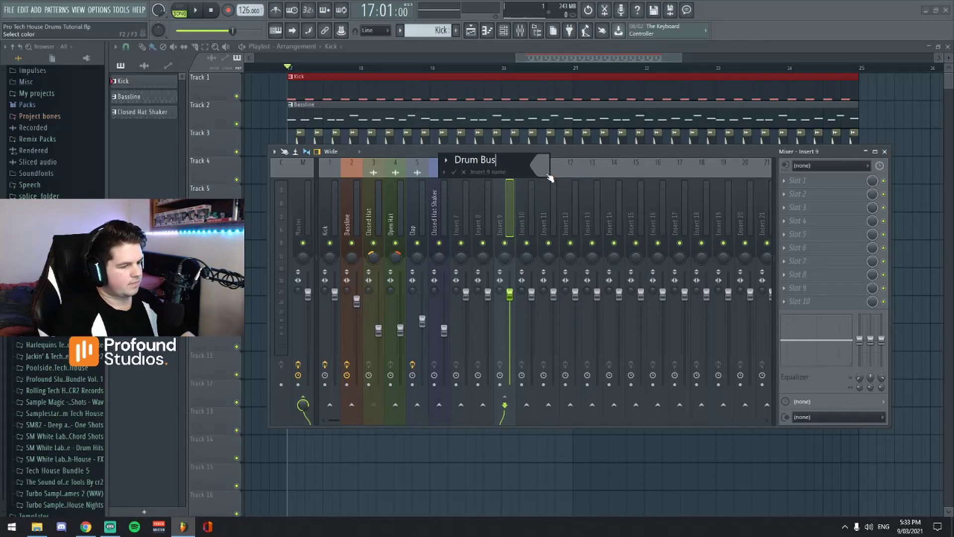
{"action": "key", "text": "Return"}
{"action": "right_click", "coordinate": [491, 213]}
{"action": "left_click", "coordinate": [569, 173]}
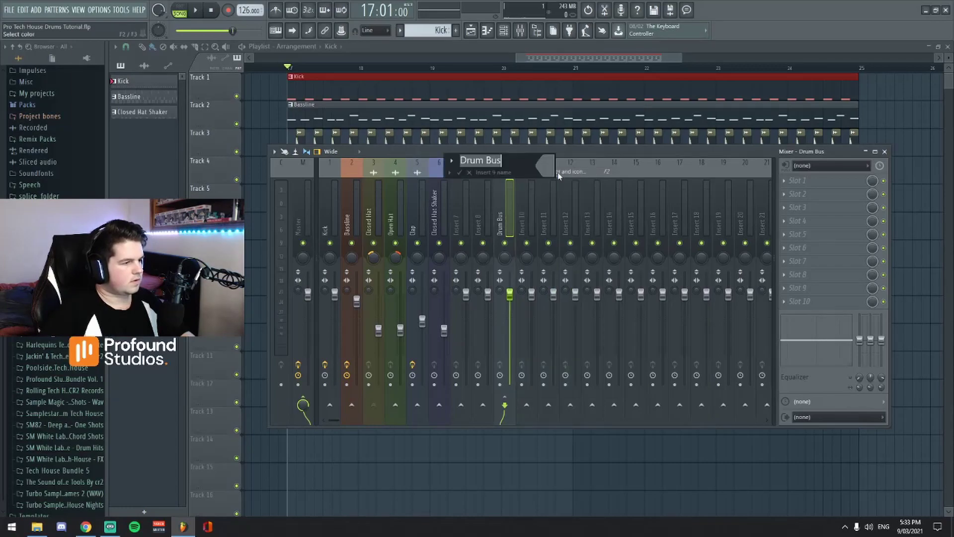
{"action": "left_click", "coordinate": [547, 166]}
{"action": "left_click", "coordinate": [654, 195]}
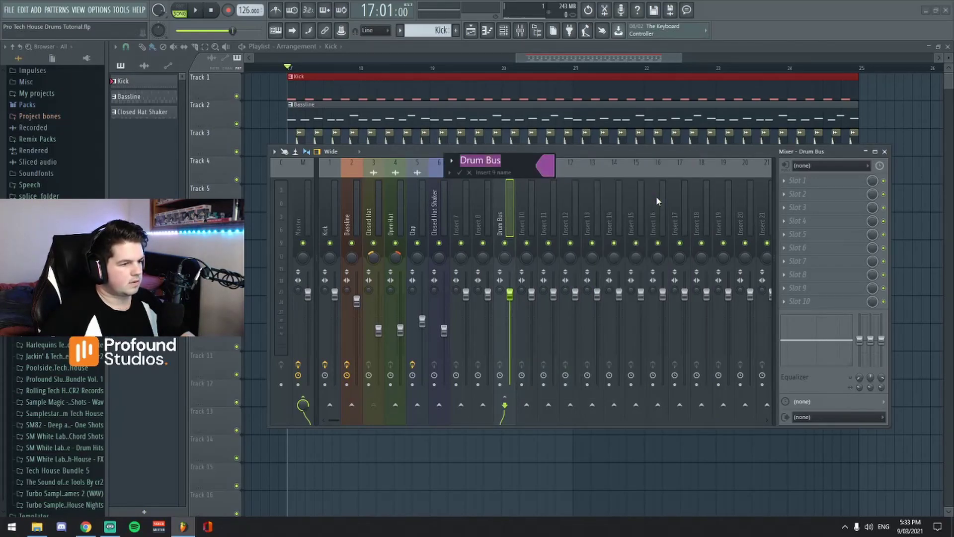
{"action": "key", "text": "Return"}
Play the arrangement through the Drum Bus and slightly lower the Clap track's volume
{"action": "key", "text": "space"}
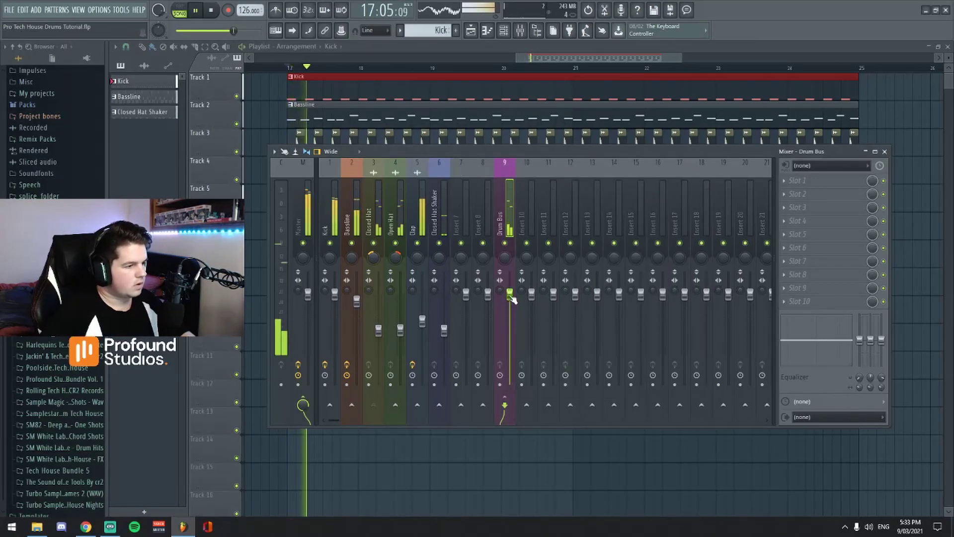
{"action": "key", "text": "space"}
{"action": "key", "text": "space"}
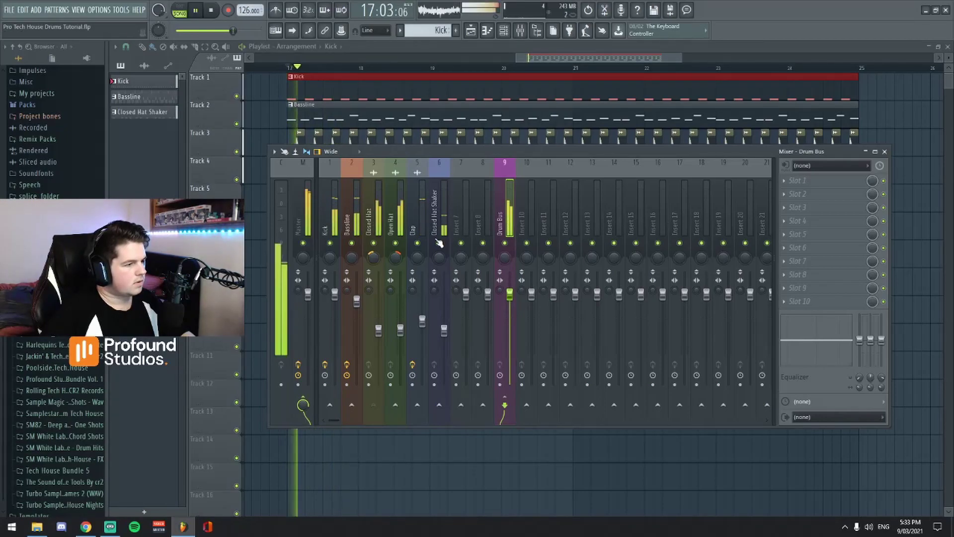
{"action": "key", "text": "space"}
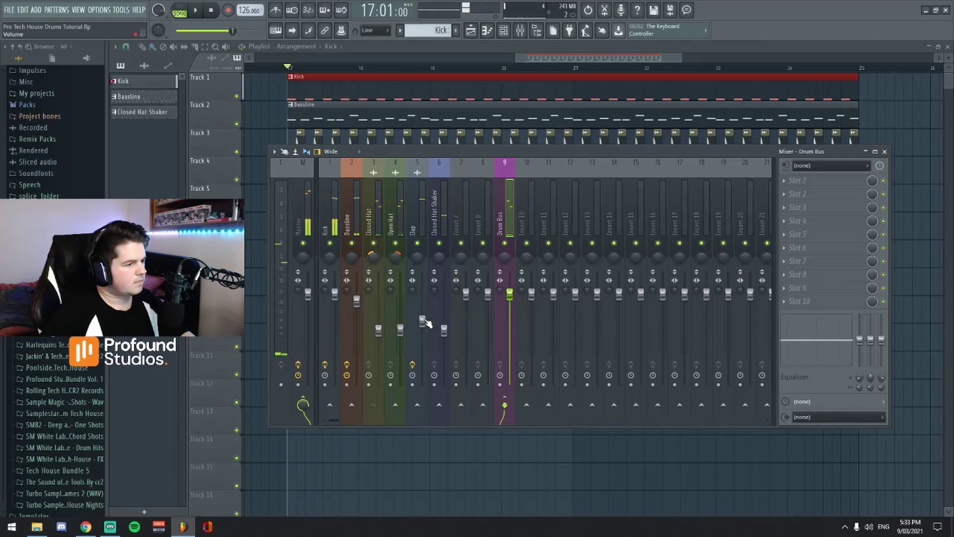
{"action": "left_click_drag", "start_coordinate": [423, 321], "coordinate": [423, 325]}
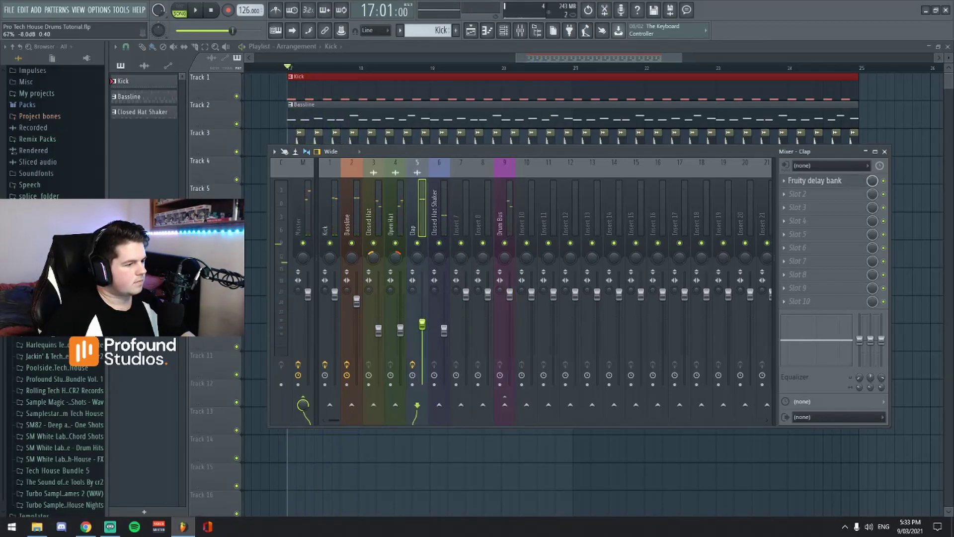
Add the Fresh Air VST3 plugin to the first effect slot of the Drum Bus
{"action": "left_click", "coordinate": [507, 223]}
{"action": "left_click", "coordinate": [784, 183]}
{"action": "left_click", "coordinate": [661, 20]}
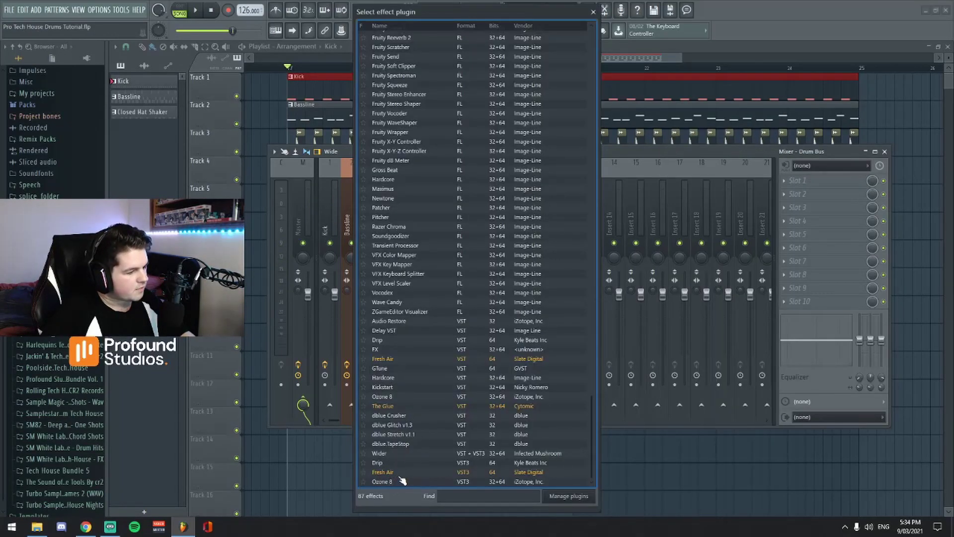
{"action": "double_click", "coordinate": [399, 472]}
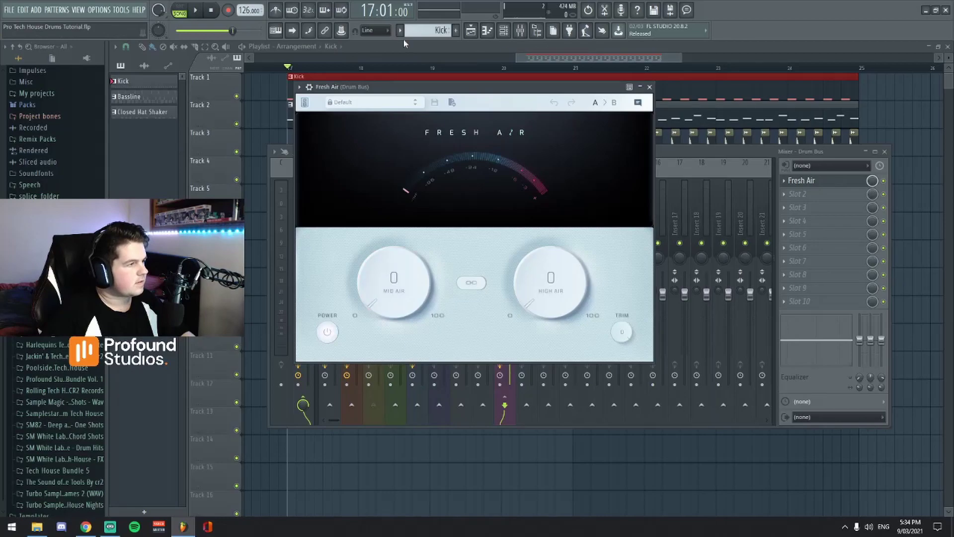
Solo the Closed Hat, Open Hat, Clap and Closed Hat Shaker tracks with their bus and play them briefly
{"action": "left_click", "coordinate": [545, 59]}
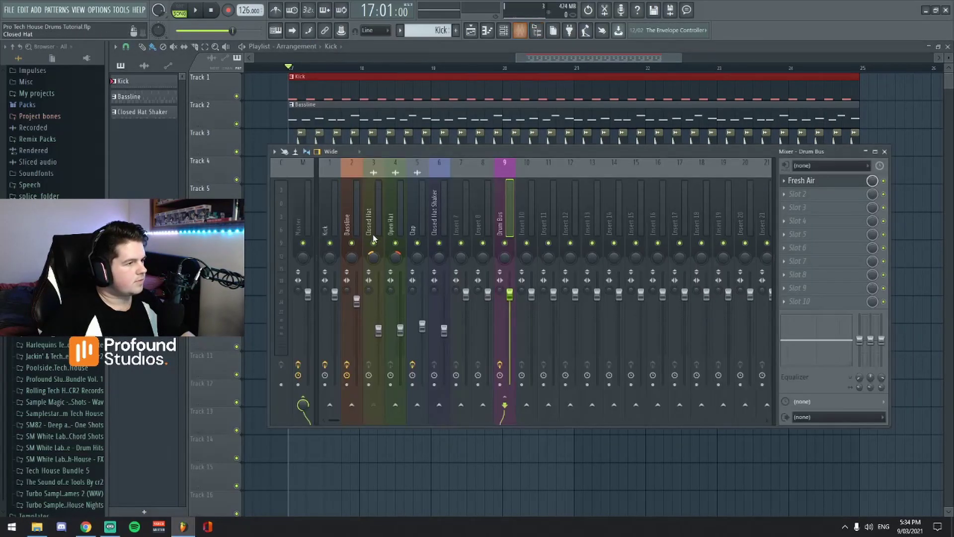
{"action": "left_click", "coordinate": [373, 237]}
{"action": "key", "text": "s"}
{"action": "left_click", "coordinate": [395, 242]}
{"action": "left_click", "coordinate": [417, 242]}
{"action": "left_click", "coordinate": [439, 243]}
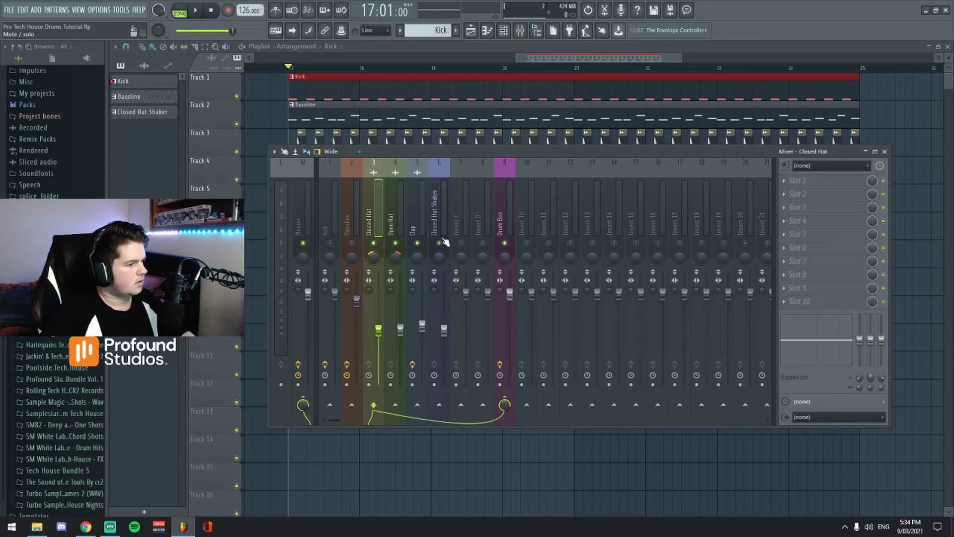
{"action": "key", "text": "space"}
{"action": "key", "text": "space"}
Open Fresh Air on the Drum Bus and set its Mid Air to 9%
{"action": "left_click", "coordinate": [505, 228]}
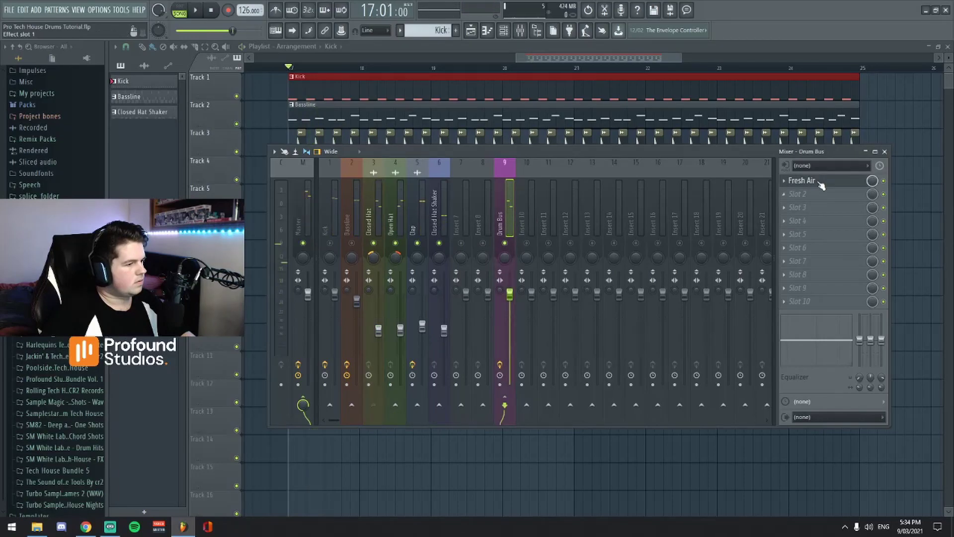
{"action": "left_click", "coordinate": [819, 182]}
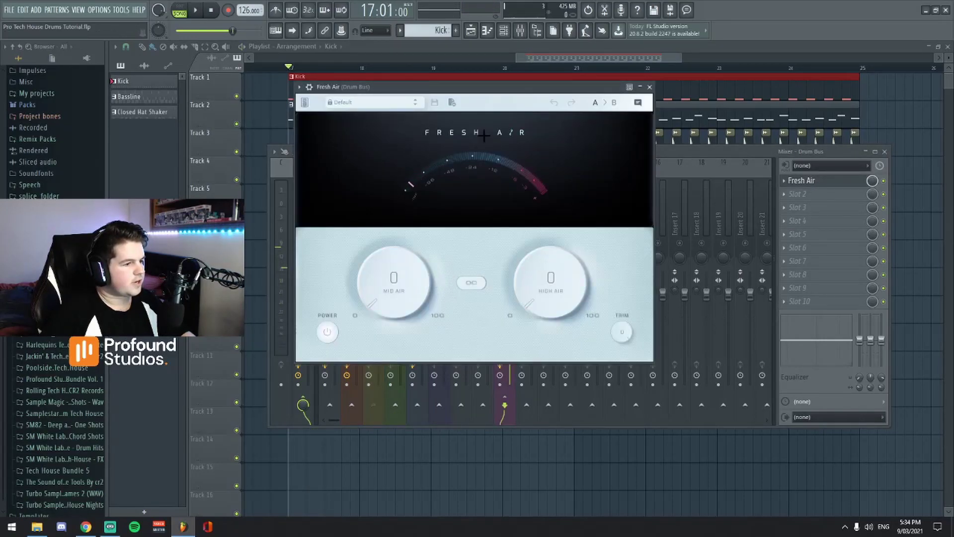
{"action": "left_click_drag", "start_coordinate": [484, 120], "coordinate": [564, 119]}
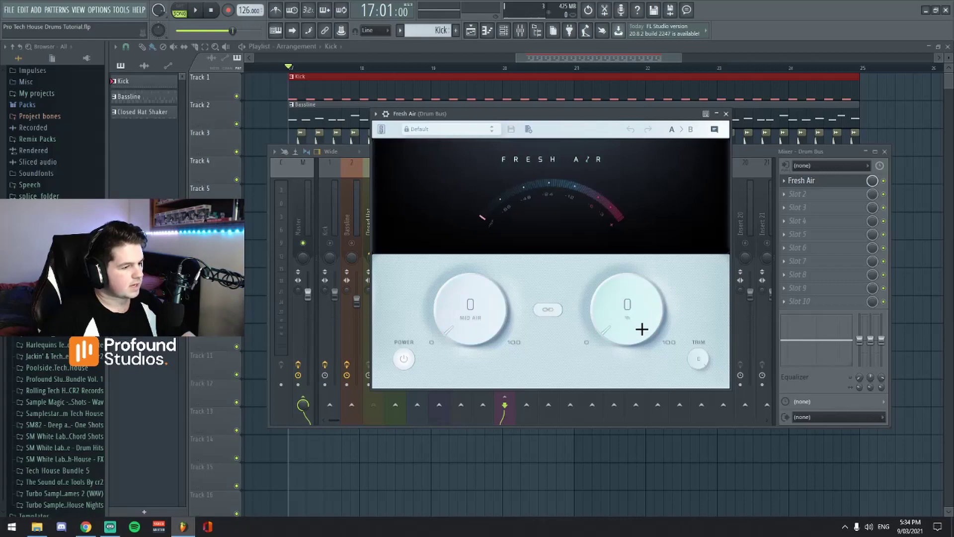
{"action": "left_click_drag", "start_coordinate": [484, 317], "coordinate": [483, 306]}
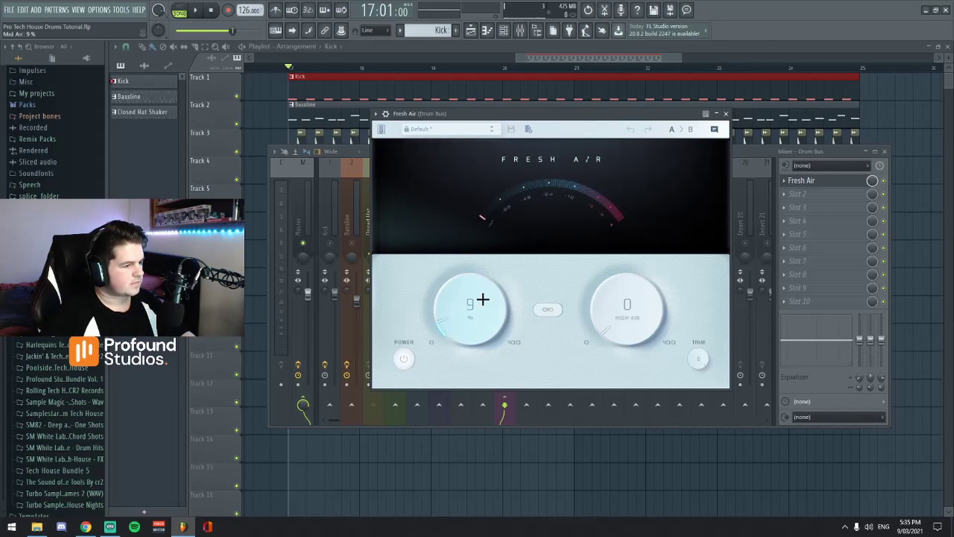
Set both Mid Air and High Air in Fresh Air to 15%
{"action": "scroll", "coordinate": [483, 299], "scroll_direction": "up", "scroll_amount": 1}
{"action": "scroll", "coordinate": [616, 298], "scroll_direction": "up", "scroll_amount": 11}
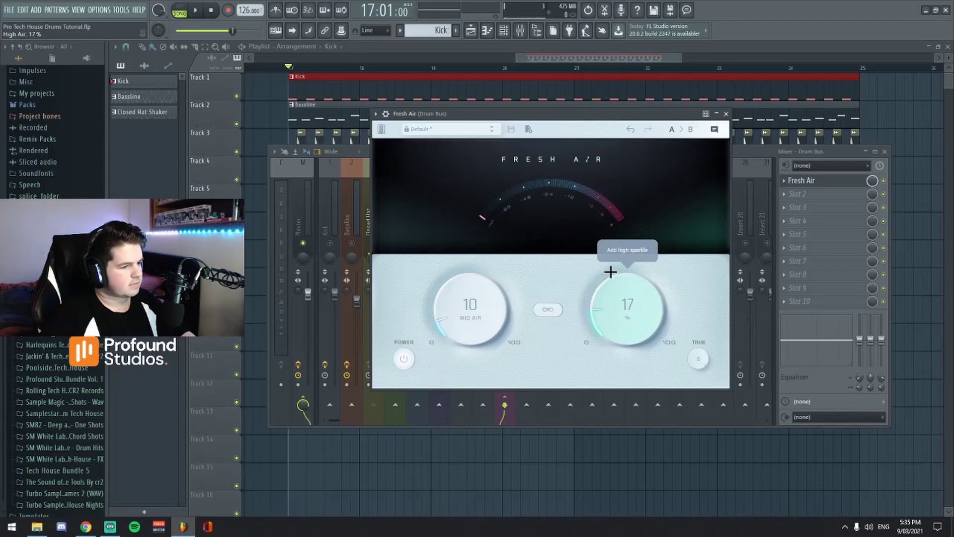
{"action": "scroll", "coordinate": [610, 273], "scroll_direction": "down", "scroll_amount": 2}
{"action": "scroll", "coordinate": [471, 315], "scroll_direction": "up", "scroll_amount": 5}
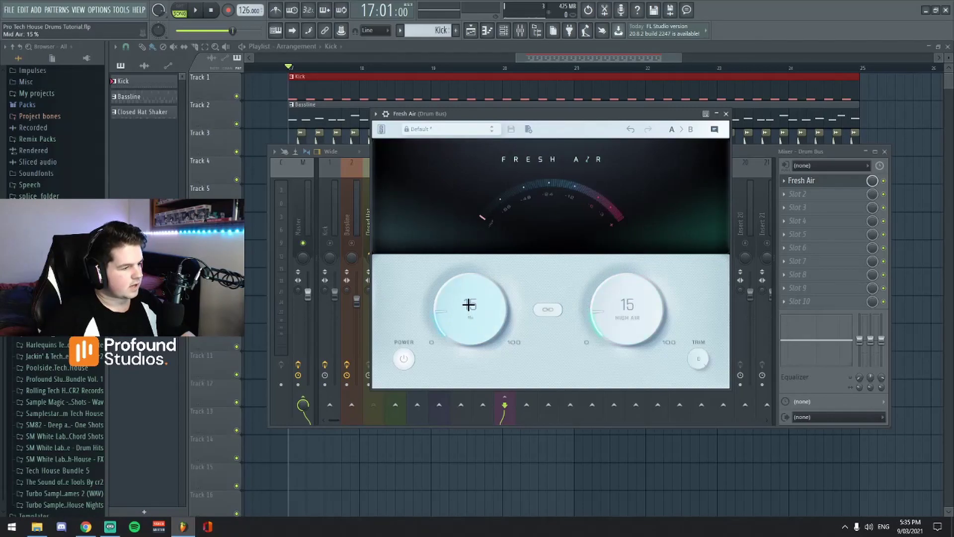
Play the arrangement and compare the drums with Fresh Air bypassed and active
{"action": "left_click", "coordinate": [195, 11]}
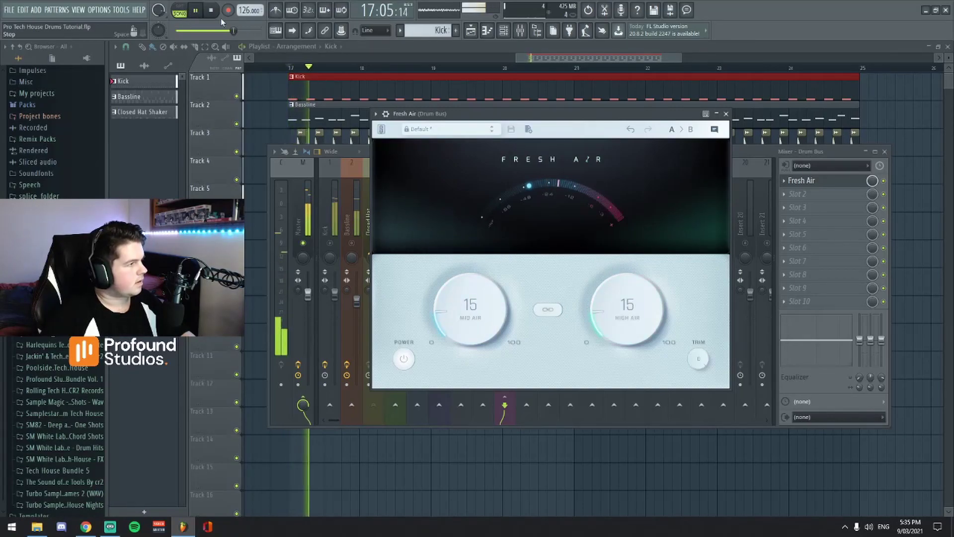
{"action": "left_click", "coordinate": [404, 360]}
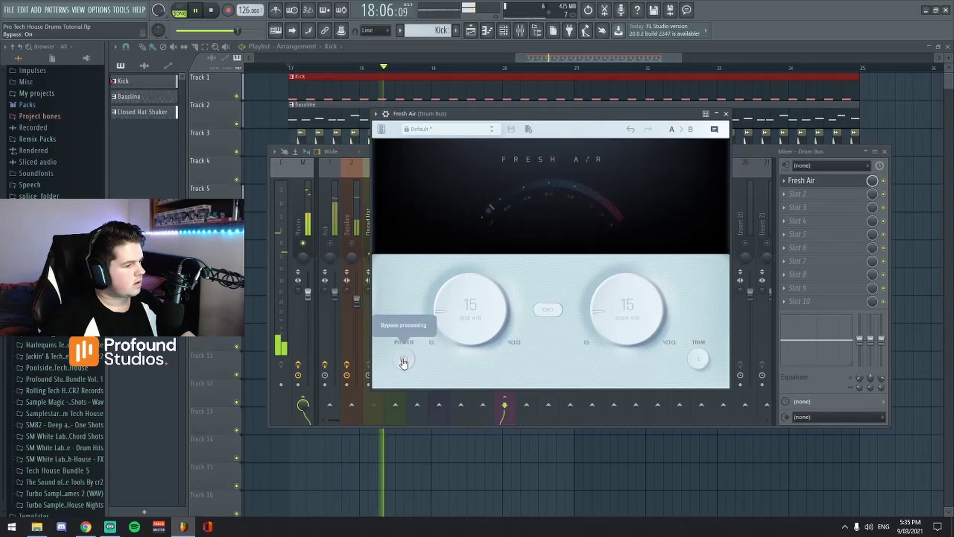
{"action": "left_click", "coordinate": [404, 360]}
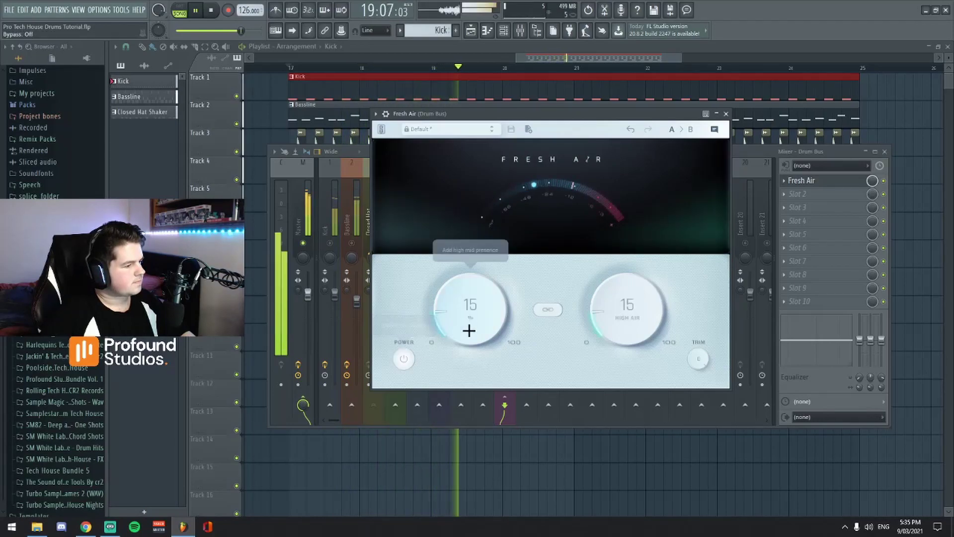
Raise Fresh Air's Mid Air to 47% and High Air to 50%, listening to the exaggerated effect during playback
{"action": "left_click_drag", "start_coordinate": [469, 330], "coordinate": [475, 273]}
{"action": "left_click_drag", "start_coordinate": [621, 321], "coordinate": [621, 252]}
{"action": "left_click_drag", "start_coordinate": [463, 321], "coordinate": [461, 312]}
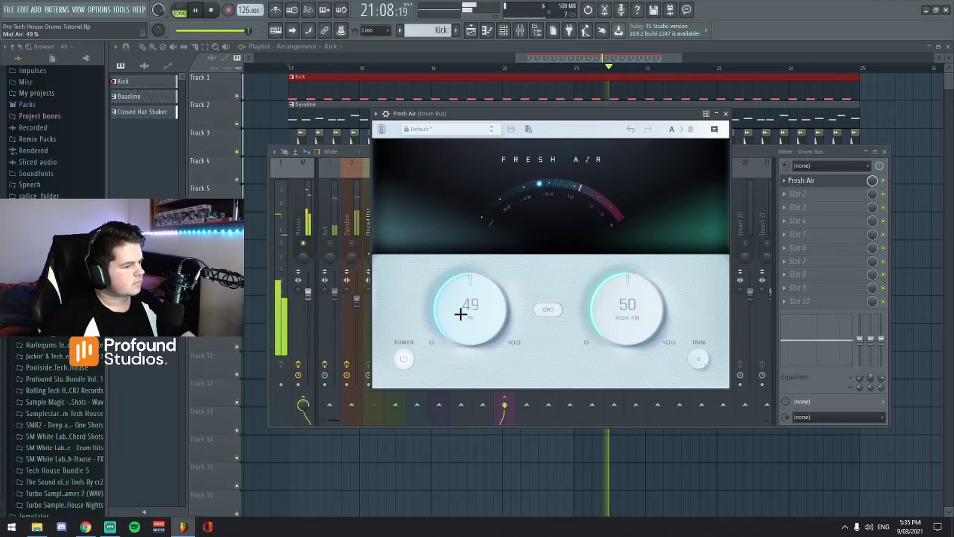
{"action": "key", "text": "space"}
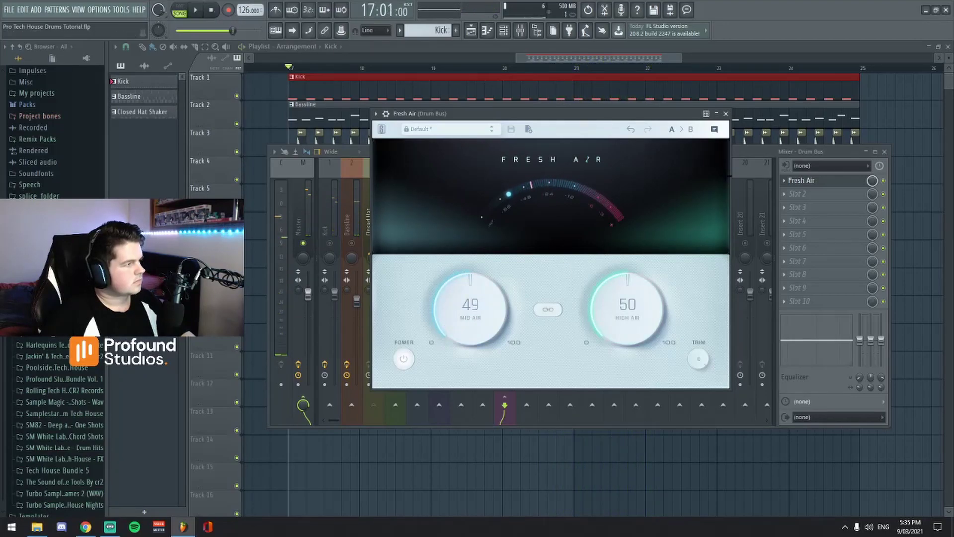
{"action": "scroll", "coordinate": [472, 315], "scroll_direction": "down", "scroll_amount": 2}
Play the drums at the heavy settings and compare them with Fresh Air bypassed and switched back on
{"action": "key", "text": "space"}
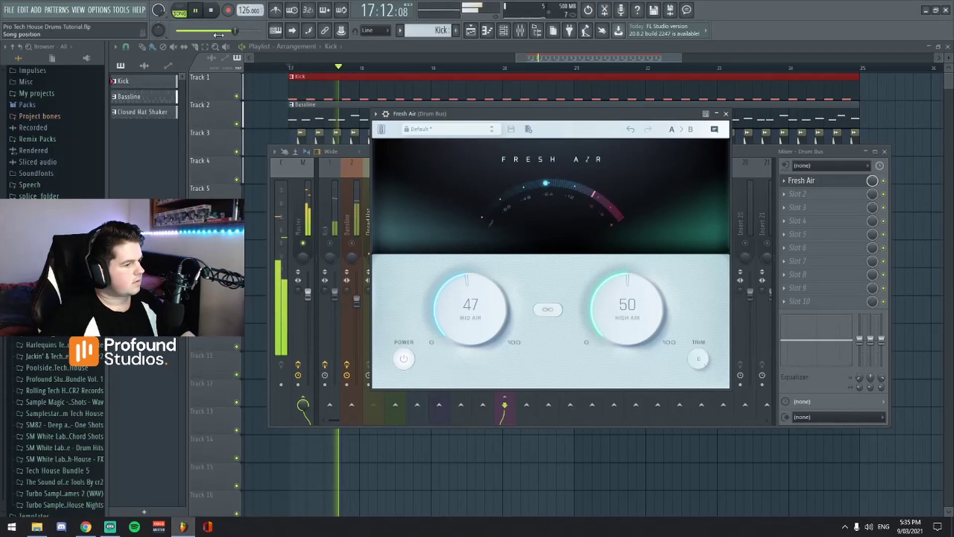
{"action": "key", "text": "space"}
{"action": "left_click", "coordinate": [404, 359]}
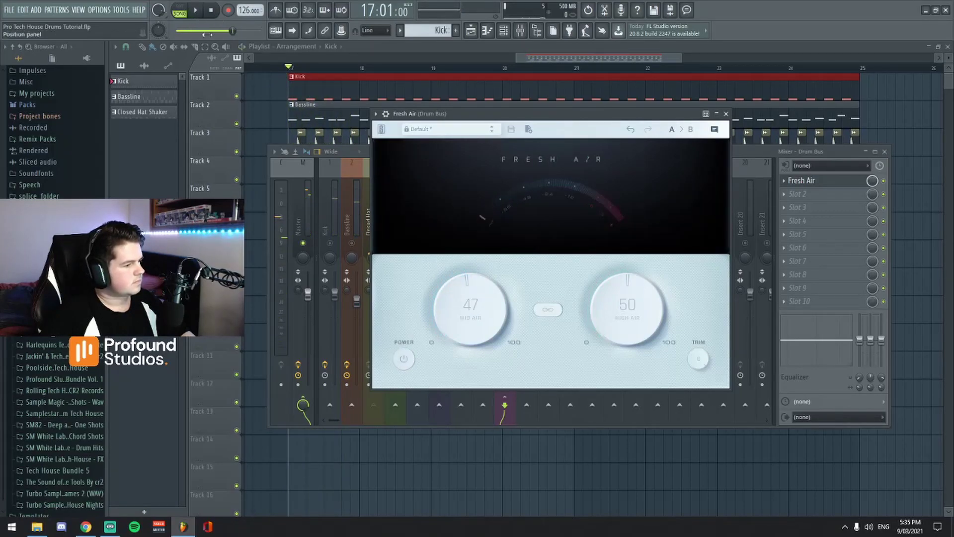
{"action": "left_click", "coordinate": [197, 10]}
{"action": "left_click", "coordinate": [404, 359]}
Try linking Fresh Air's Mid Air and High Air controls, stop playback and undo the link
{"action": "left_click", "coordinate": [549, 311]}
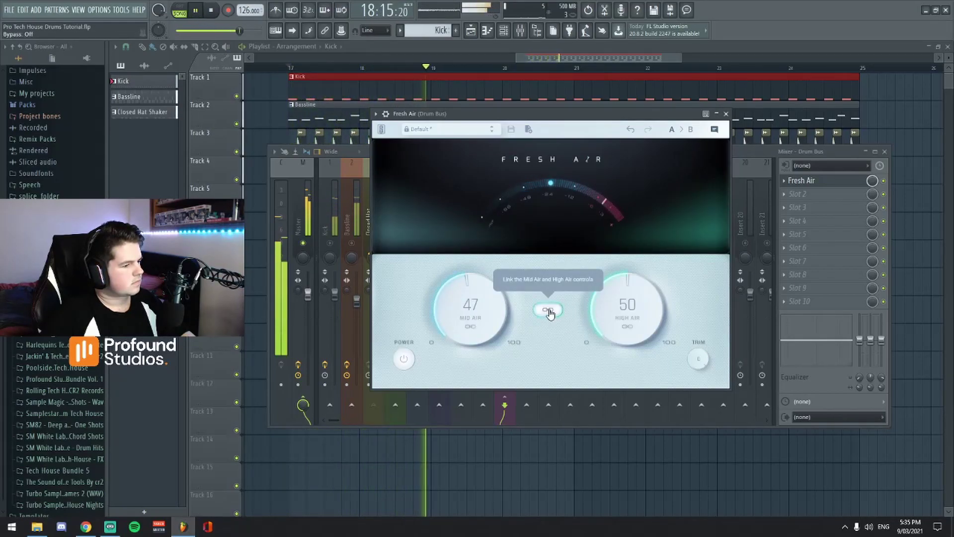
{"action": "left_click", "coordinate": [549, 312]}
{"action": "left_click", "coordinate": [550, 311]}
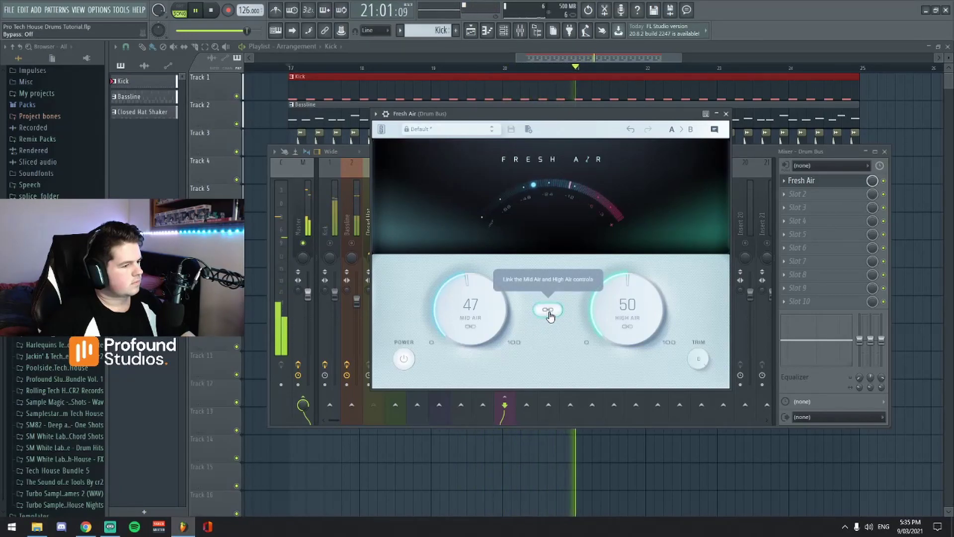
{"action": "key", "text": "space"}
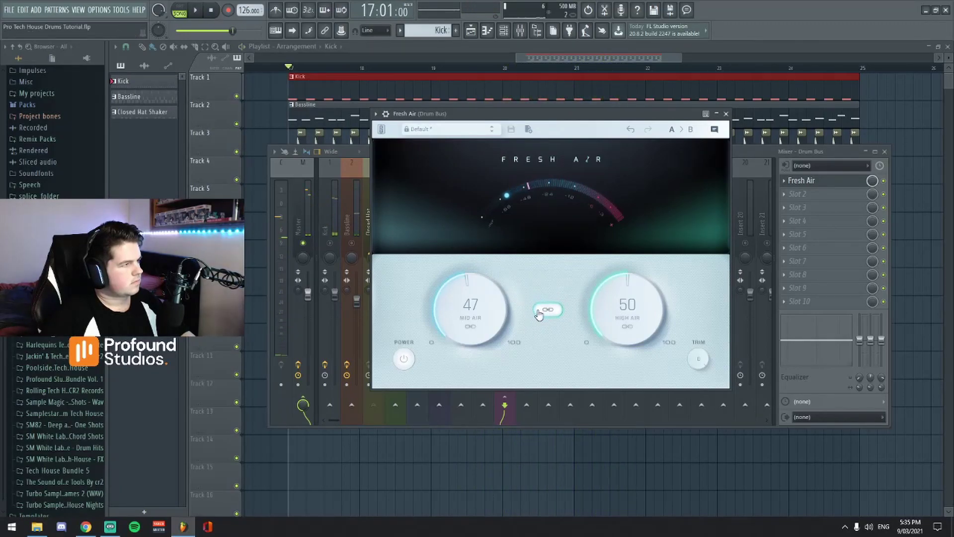
{"action": "key", "text": "ctrl+z"}
Move the Fresh Air window slightly and play the arrangement briefly with the two air controls unlinked
{"action": "left_click_drag", "start_coordinate": [531, 118], "coordinate": [550, 116]}
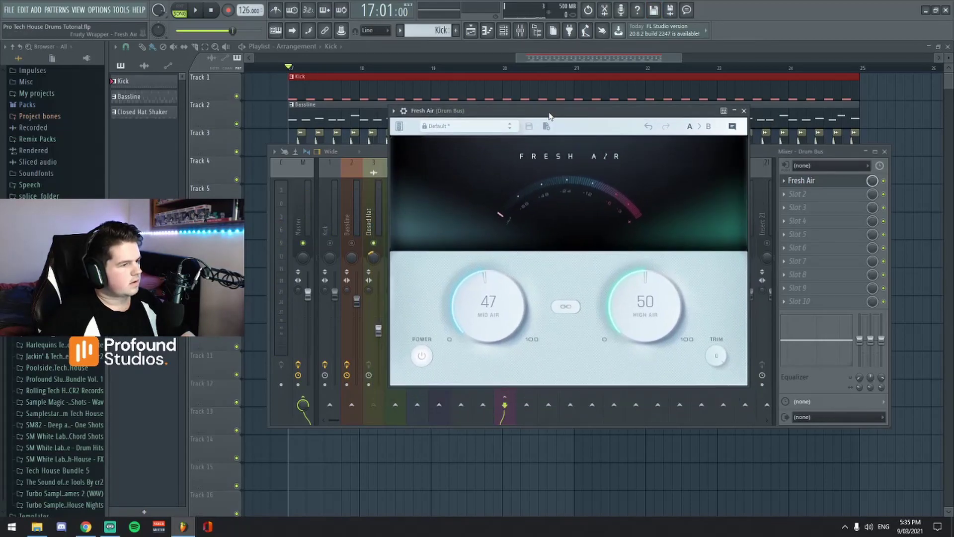
{"action": "left_click", "coordinate": [568, 315]}
{"action": "key", "text": "space"}
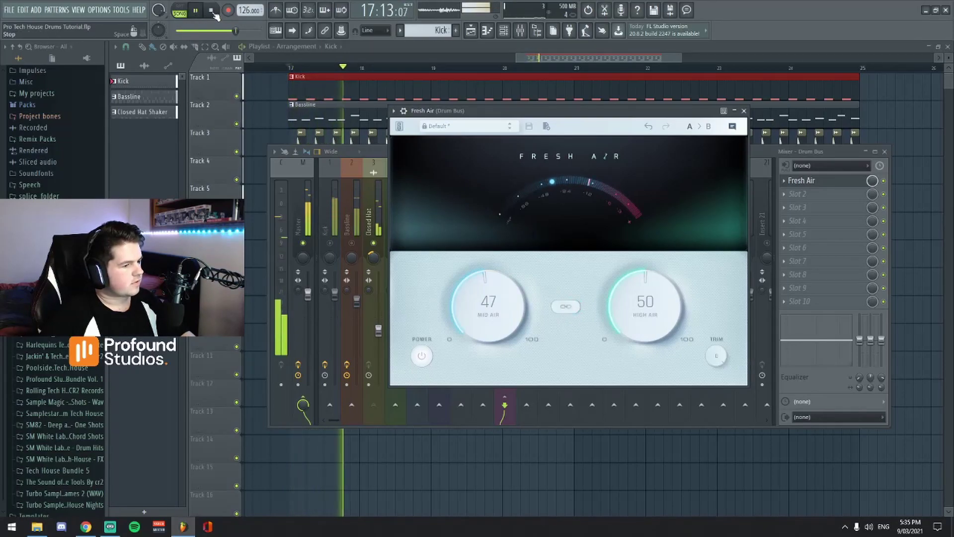
{"action": "key", "text": "space"}
Reduce Fresh Air's Mid Air to 21% and High Air to 25%
{"action": "left_click_drag", "start_coordinate": [489, 311], "coordinate": [495, 320]}
{"action": "mouse_move", "coordinate": [627, 318]}
{"action": "left_mouse_down"}
{"action": "mouse_move", "coordinate": [618, 324]}
{"action": "mouse_move", "coordinate": [633, 311]}
{"action": "left_mouse_up"}
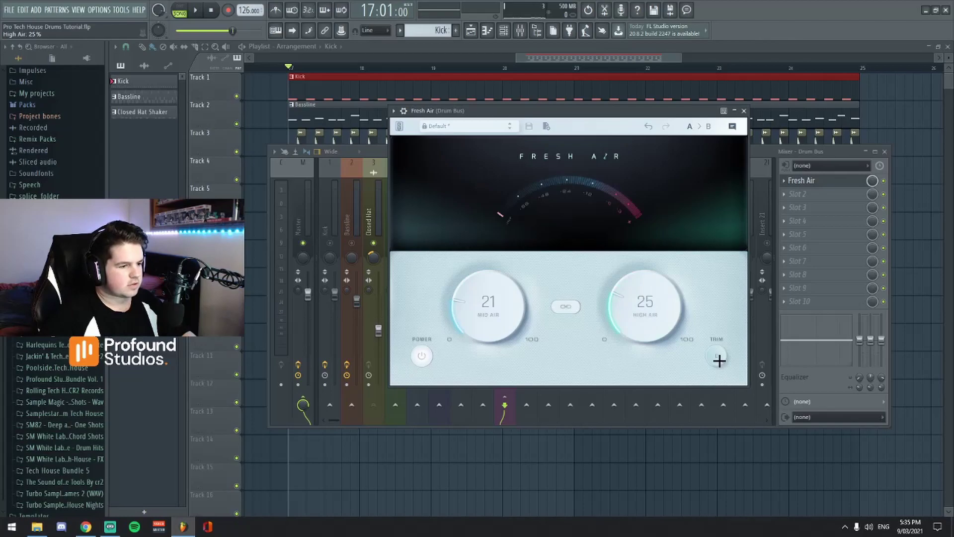
{"action": "left_click_drag", "start_coordinate": [491, 308], "coordinate": [493, 304]}
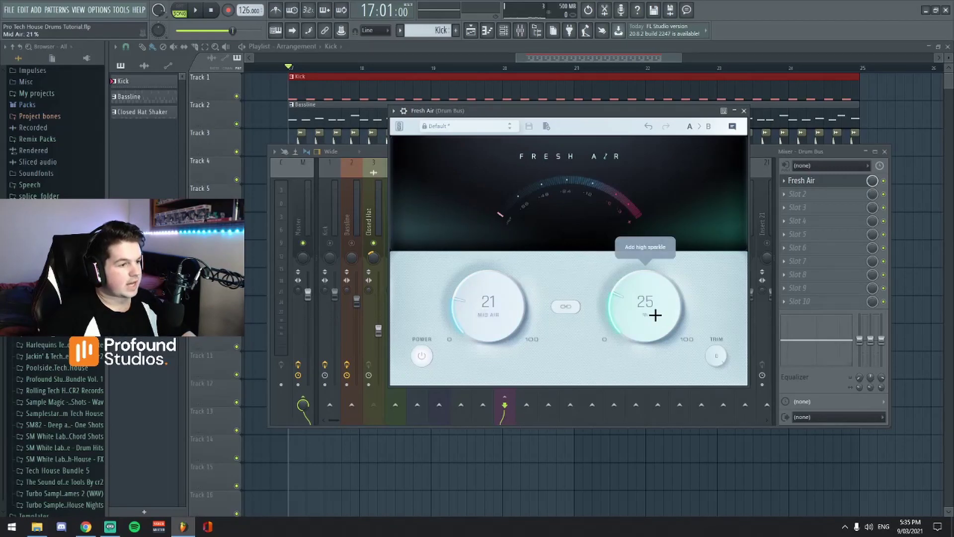
Bring the mixer back, reopen Fresh Air on the Drum Bus and set Mid Air and High Air to 20% each
{"action": "left_click", "coordinate": [568, 81]}
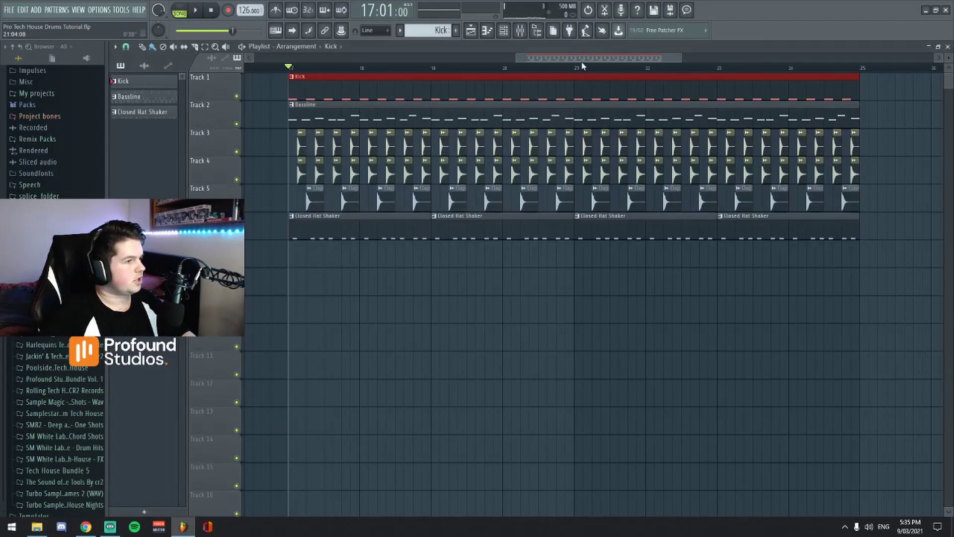
{"action": "left_click", "coordinate": [520, 30]}
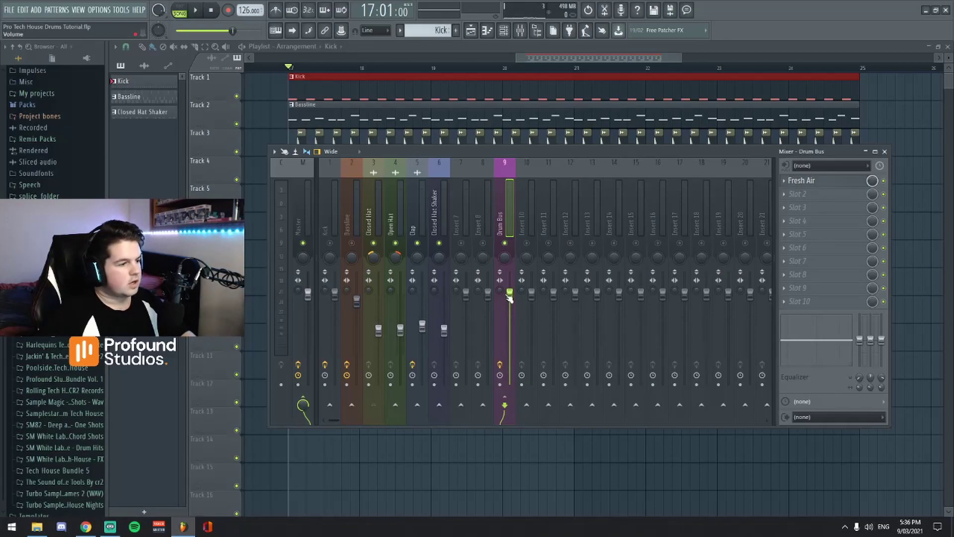
{"action": "left_click", "coordinate": [808, 182]}
{"action": "scroll", "coordinate": [628, 305], "scroll_direction": "down", "scroll_amount": 4}
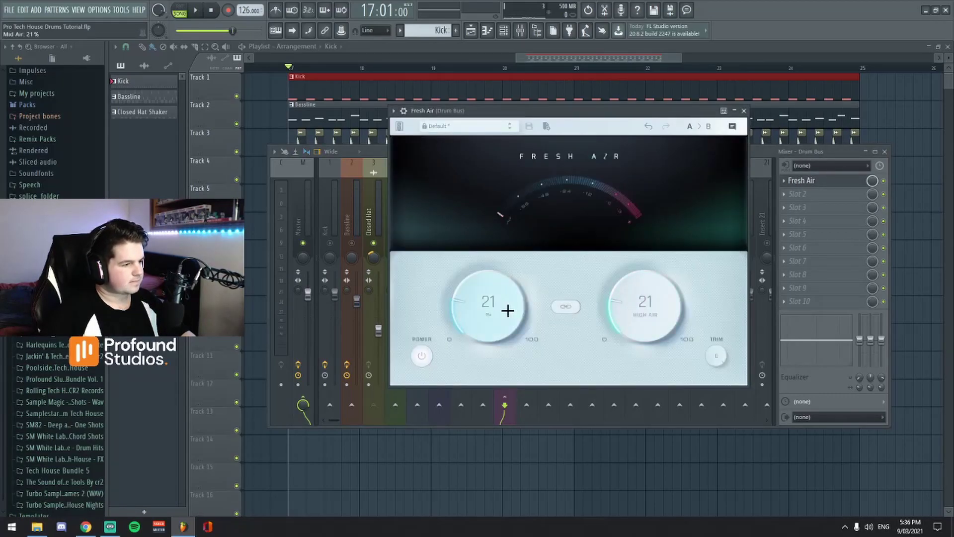
{"action": "scroll", "coordinate": [626, 314], "scroll_direction": "down", "scroll_amount": 1}
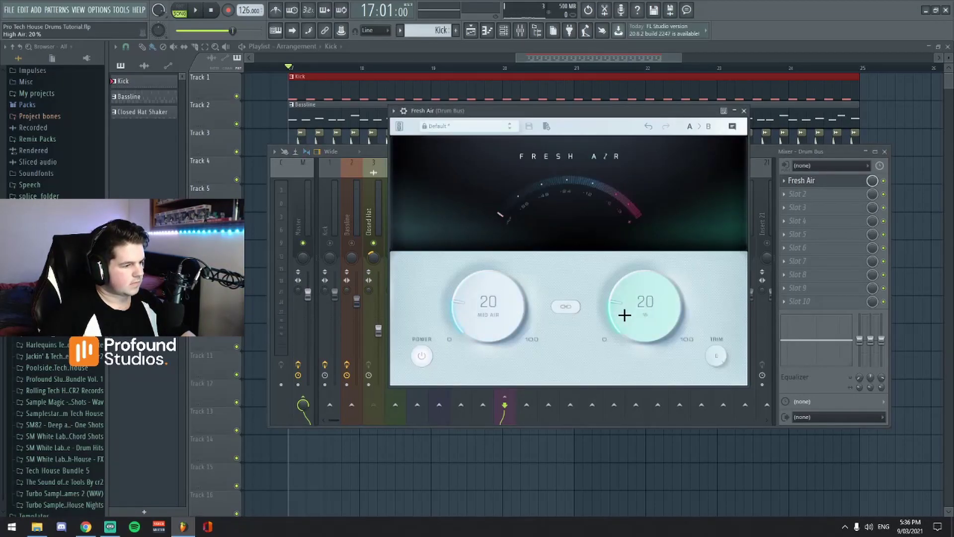
Play the arrangement with the new Fresh Air settings, close the plugin window and stop playback
{"action": "left_click", "coordinate": [196, 12]}
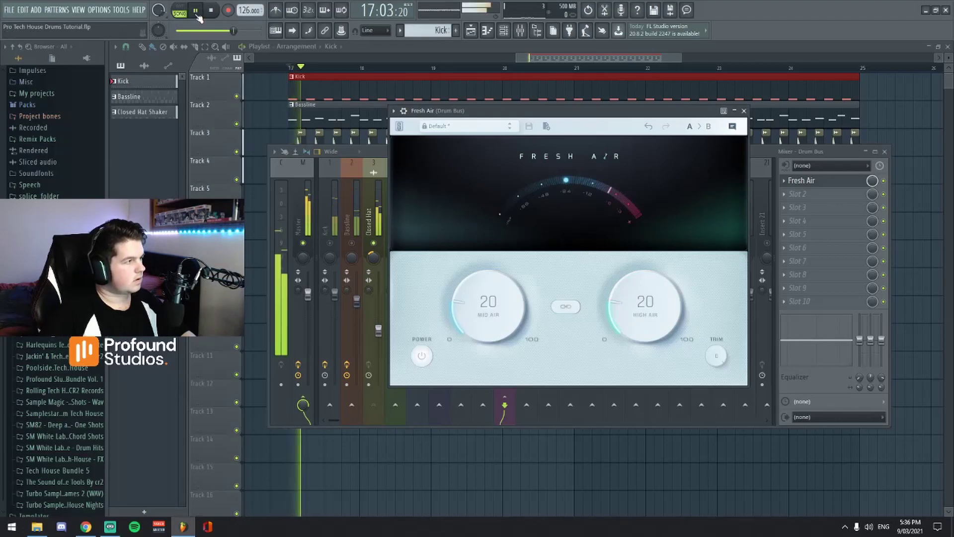
{"action": "left_click", "coordinate": [744, 111]}
{"action": "key", "text": "space"}
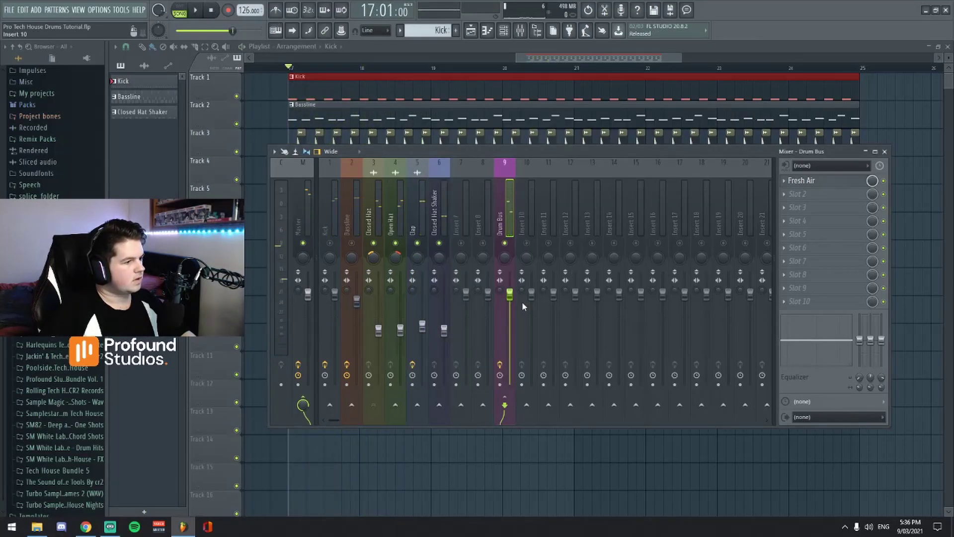
Add The Glue compressor to the second effect slot of the Drum Bus and move its window clear of the drum tracks
{"action": "left_click", "coordinate": [796, 196]}
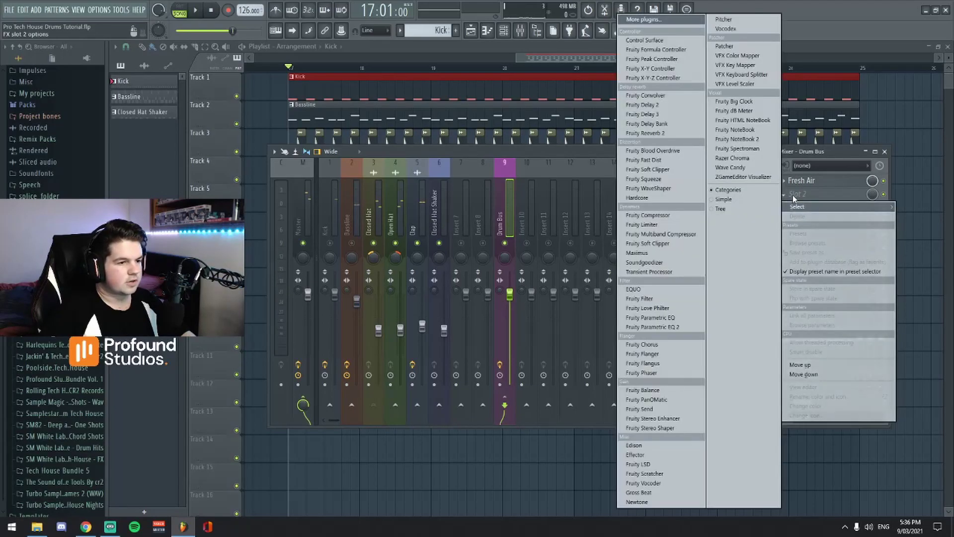
{"action": "left_click", "coordinate": [643, 20]}
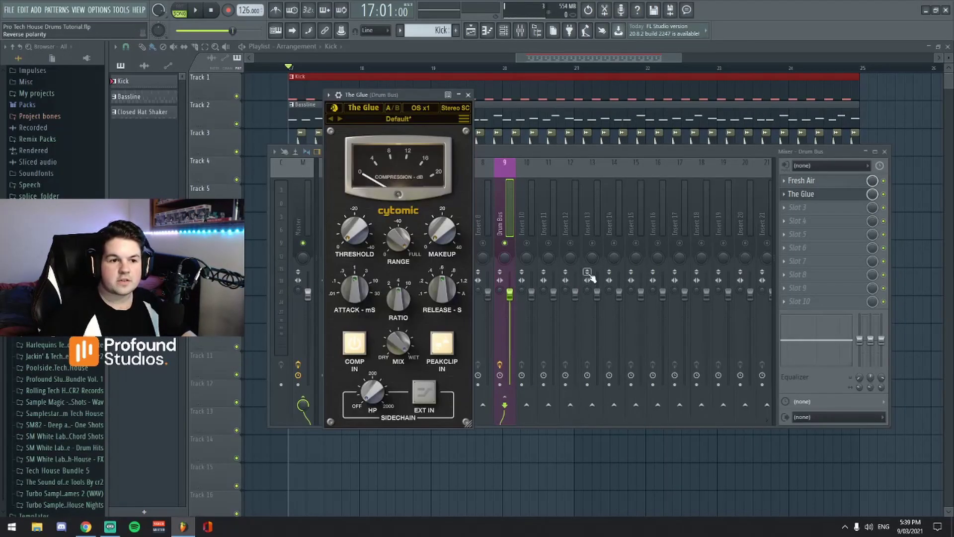
{"action": "mouse_move", "coordinate": [419, 91]}
{"action": "left_mouse_down"}
{"action": "mouse_move", "coordinate": [440, 114]}
{"action": "mouse_move", "coordinate": [419, 101]}
{"action": "left_mouse_up"}
{"action": "mouse_move", "coordinate": [428, 242]}
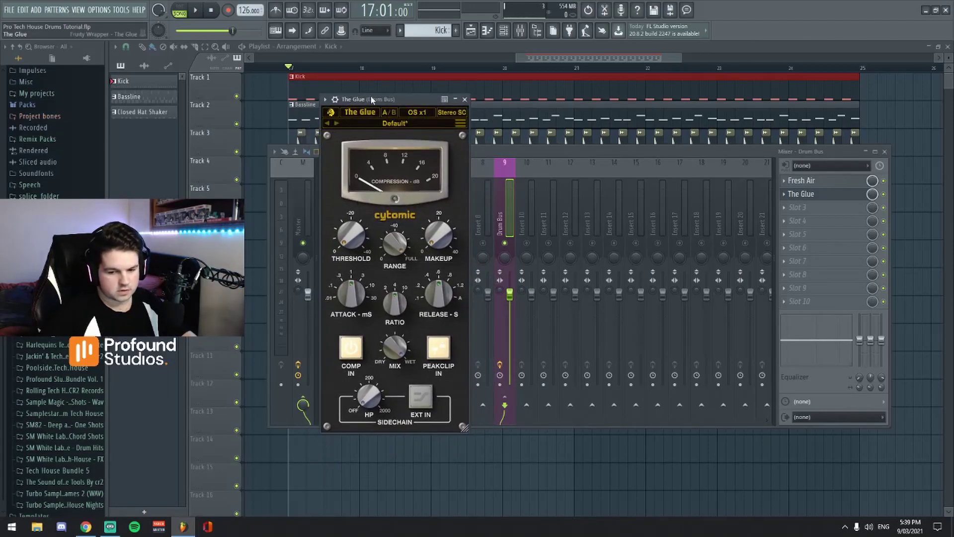
{"action": "left_click_drag", "start_coordinate": [395, 100], "coordinate": [650, 116]}
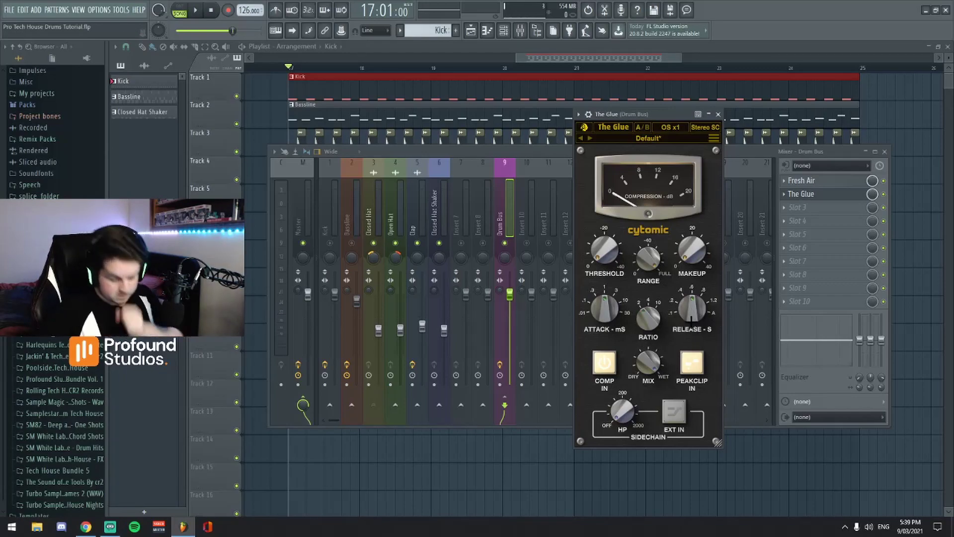
Give The Glue a longer attack, a shorter release and a 43% mix, and play the arrangement briefly
{"action": "left_click_drag", "start_coordinate": [691, 312], "coordinate": [684, 353]}
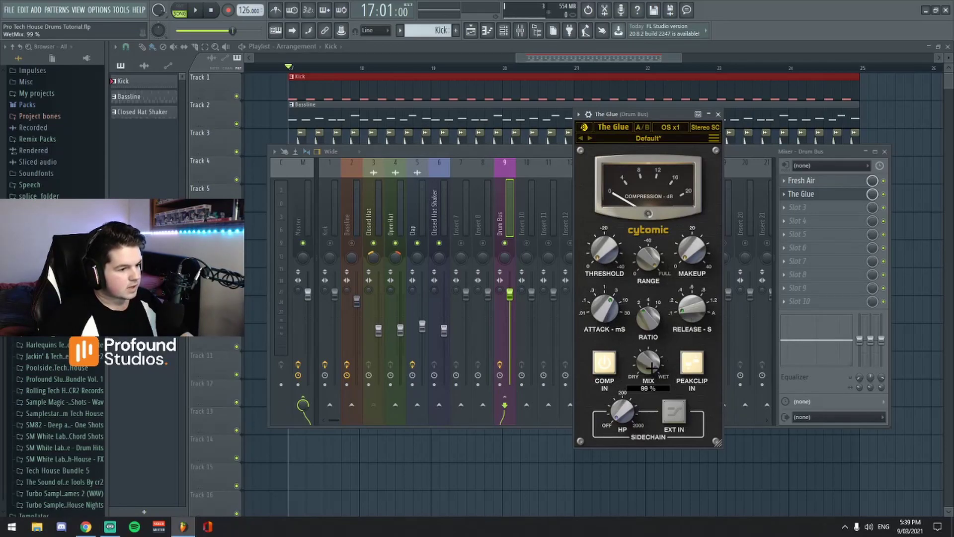
{"action": "left_click_drag", "start_coordinate": [644, 411], "coordinate": [643, 419]}
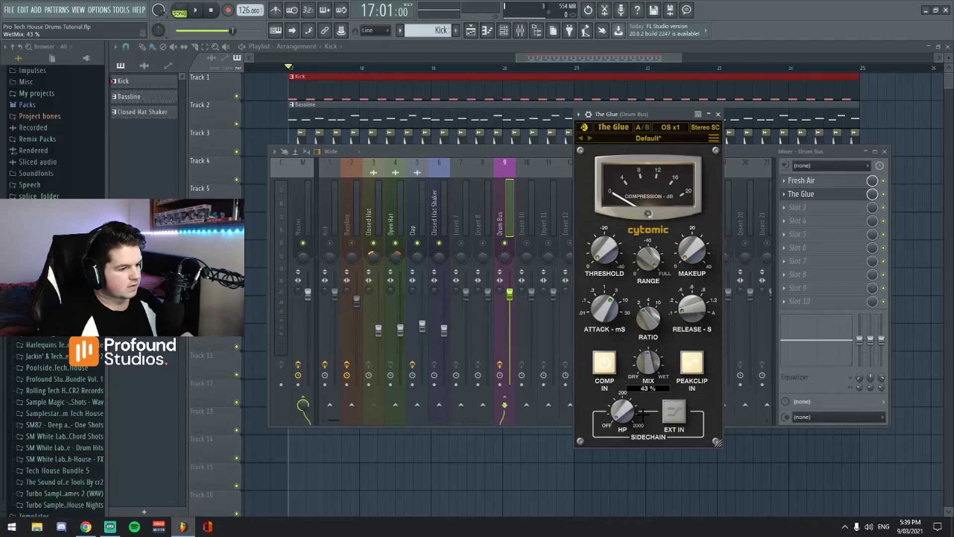
{"action": "left_click", "coordinate": [196, 10]}
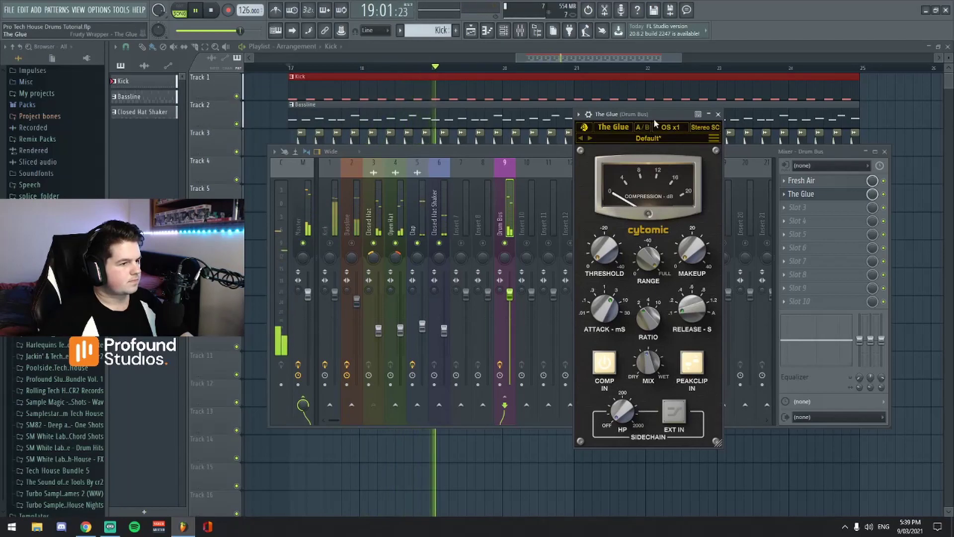
{"action": "key", "text": "space"}
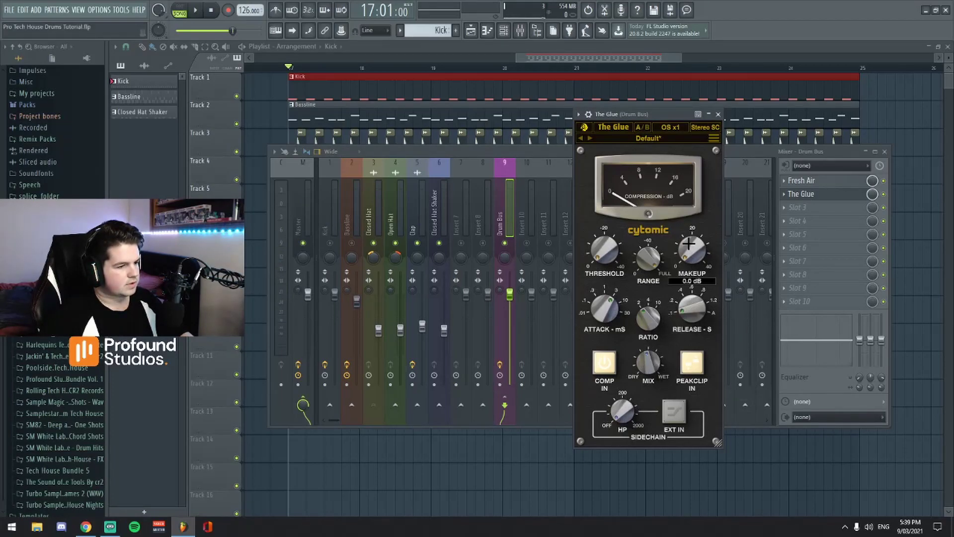
Set The Glue's threshold to -12.6 dB and play the drums to watch the compression
{"action": "left_click_drag", "start_coordinate": [604, 258], "coordinate": [605, 232]}
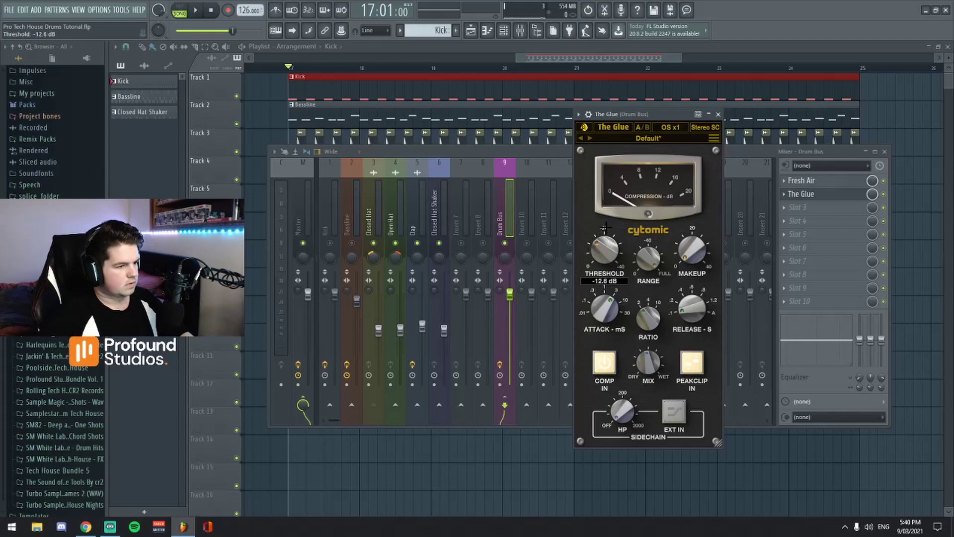
{"action": "key", "text": "space"}
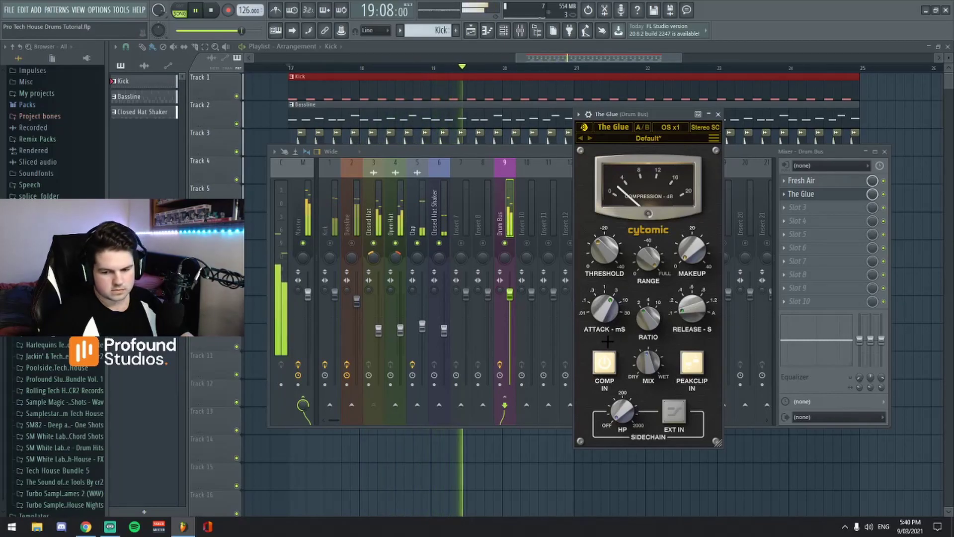
{"action": "key", "text": "space"}
Set The Glue's makeup gain to 4.0 dB, lower the Drum Bus volume slightly during playback, and reposition the plugin window
{"action": "mouse_move", "coordinate": [692, 251]}
{"action": "left_click_drag", "start_coordinate": [692, 251], "coordinate": [688, 242]}
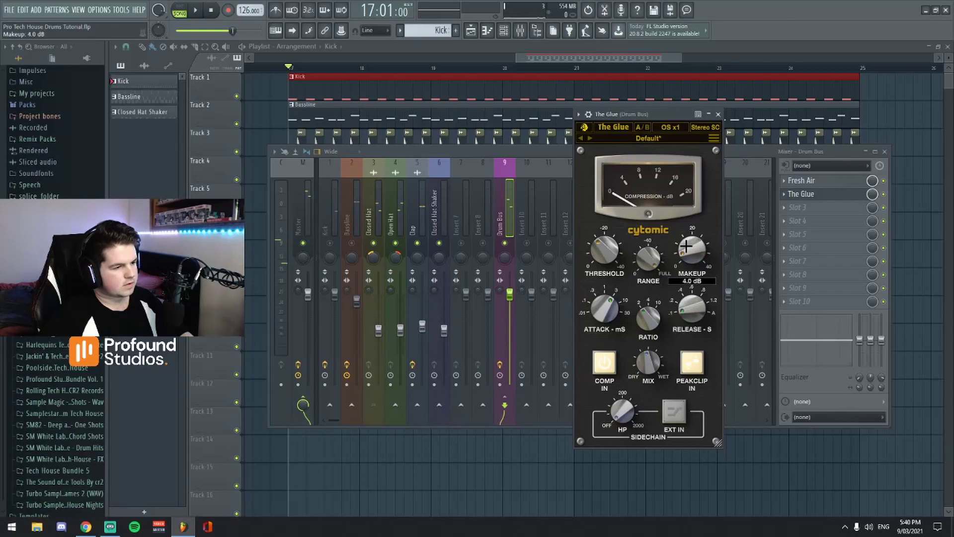
{"action": "key", "text": "space"}
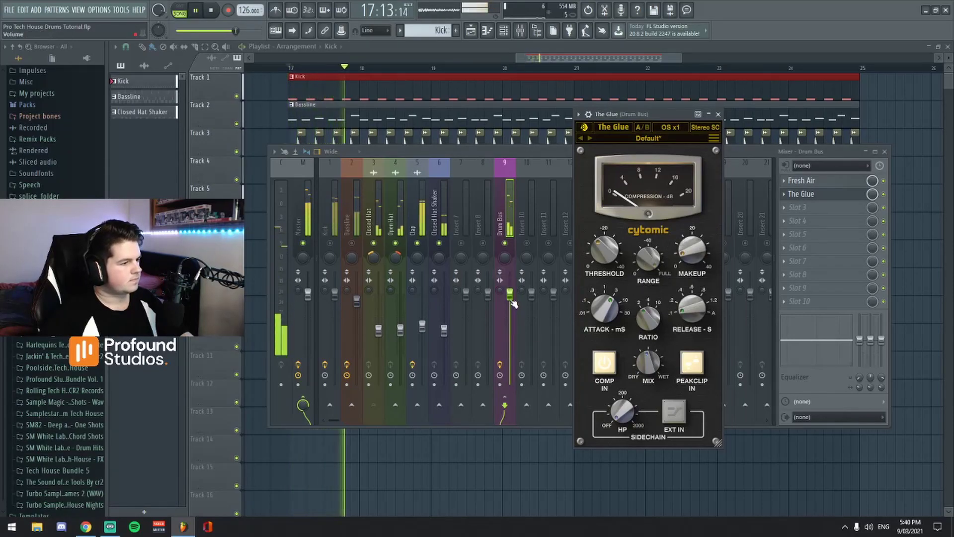
{"action": "mouse_move", "coordinate": [513, 299]}
{"action": "left_mouse_down"}
{"action": "mouse_move", "coordinate": [513, 325]}
{"action": "mouse_move", "coordinate": [513, 314]}
{"action": "left_mouse_up"}
{"action": "key", "text": "space"}
{"action": "left_click_drag", "start_coordinate": [669, 114], "coordinate": [595, 94]}
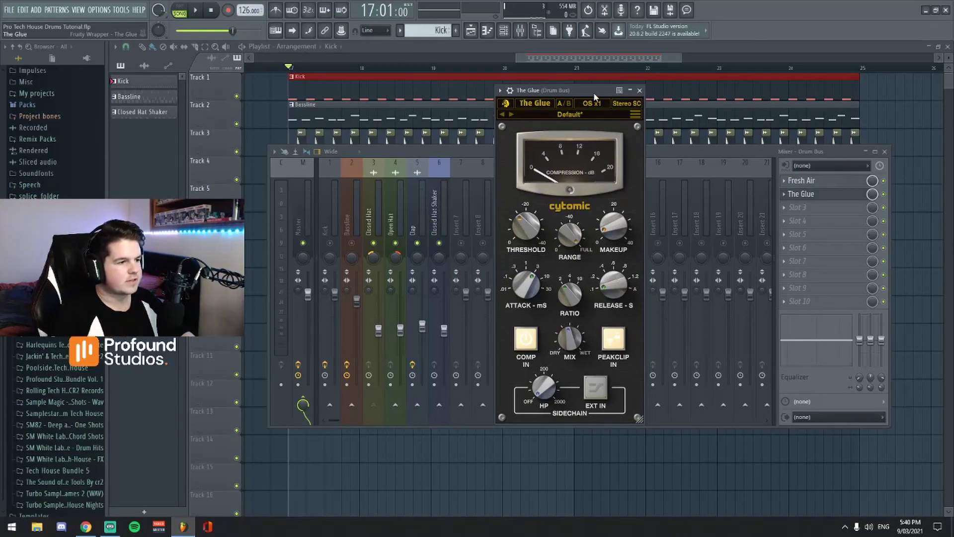
Move The Glue's window aside and browse its factory preset categories, including Mastering, Ext Sidechain and Drum Snare
{"action": "left_click_drag", "start_coordinate": [594, 92], "coordinate": [535, 104]}
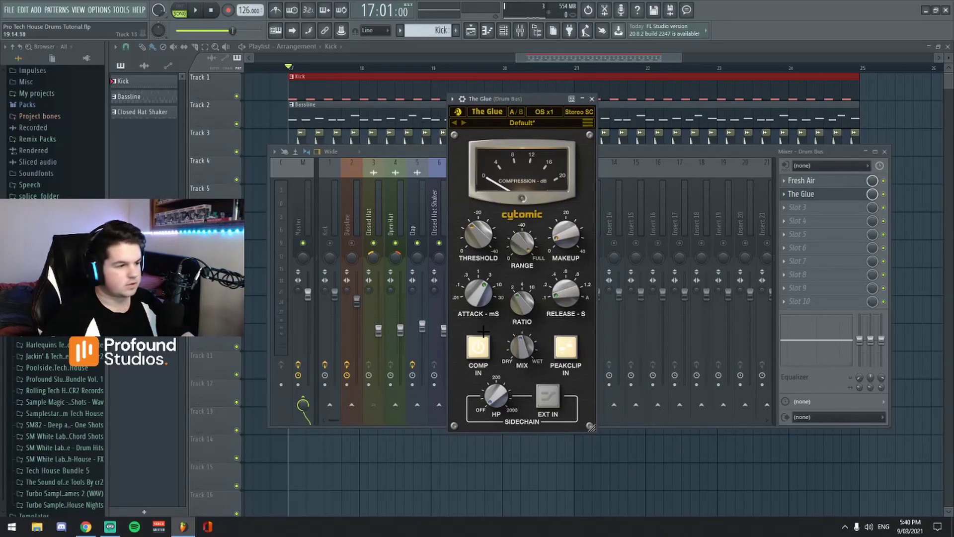
{"action": "left_click_drag", "start_coordinate": [533, 100], "coordinate": [710, 127]}
{"action": "left_click", "coordinate": [764, 150]}
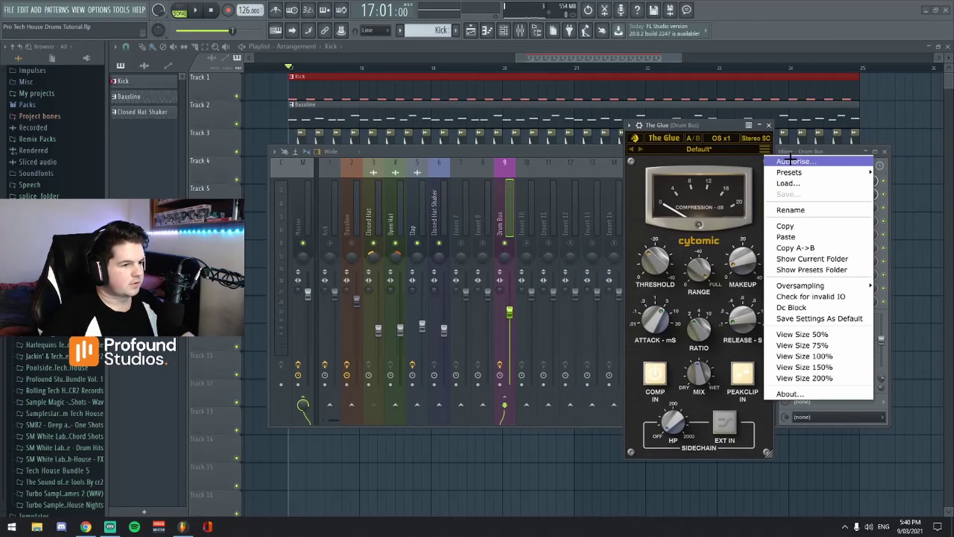
{"action": "mouse_move", "coordinate": [817, 174]}
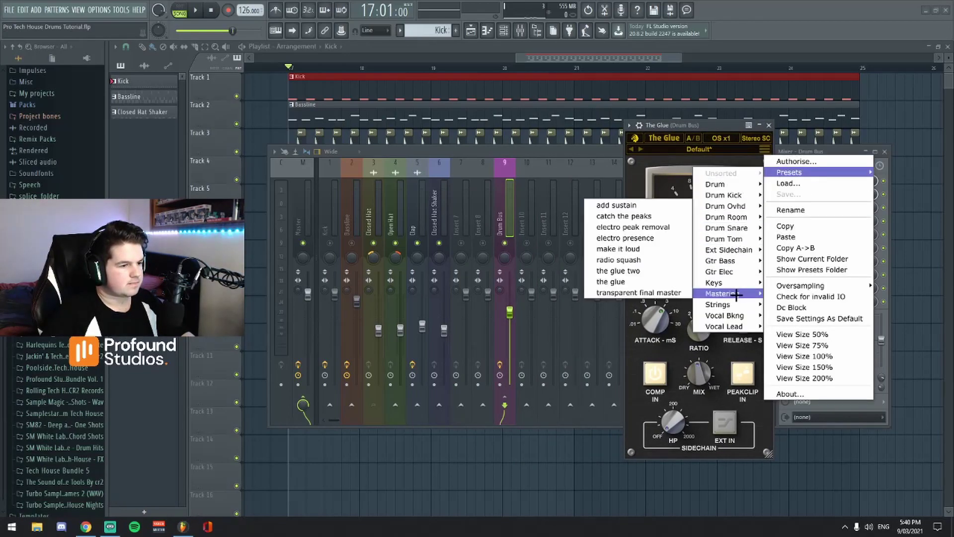
{"action": "mouse_move", "coordinate": [748, 244]}
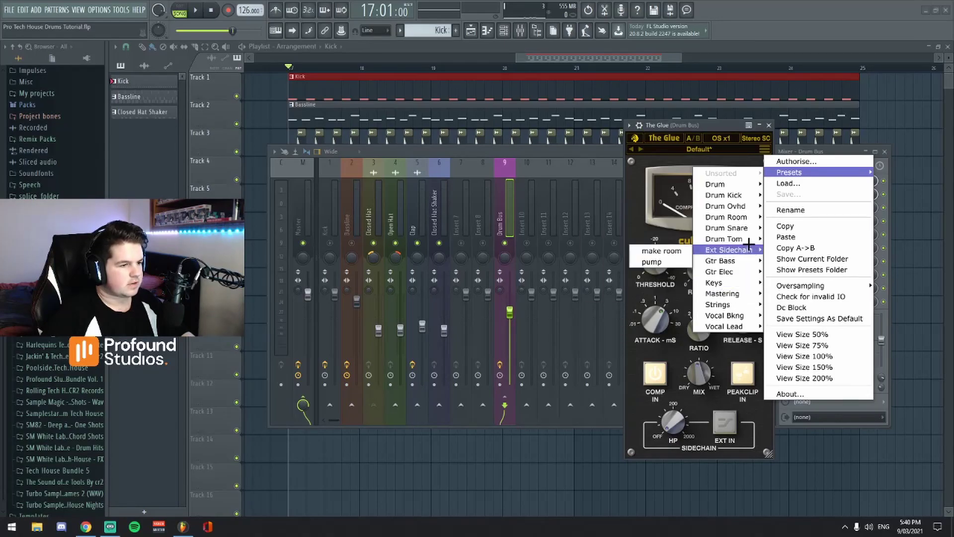
{"action": "mouse_move", "coordinate": [754, 228]}
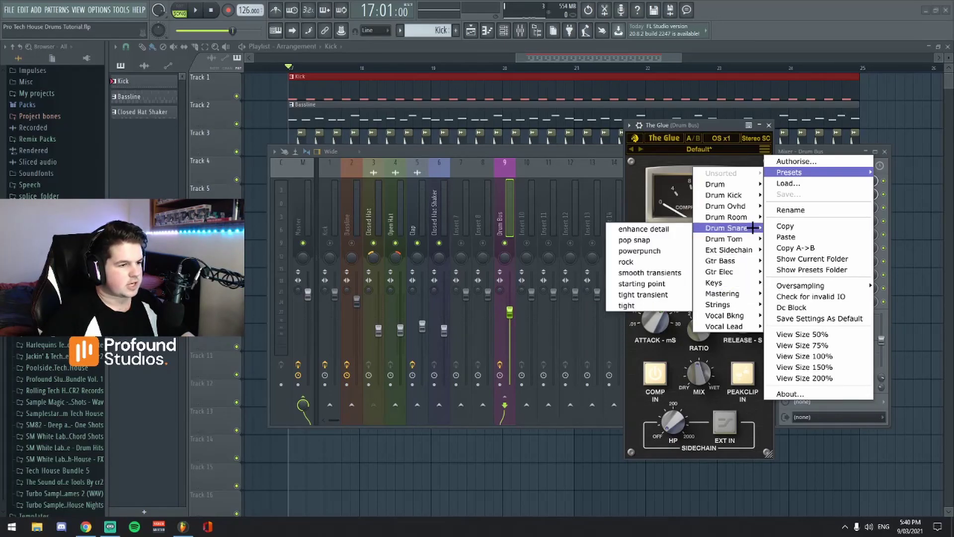
{"action": "mouse_move", "coordinate": [741, 328]}
{"action": "left_click", "coordinate": [718, 130]}
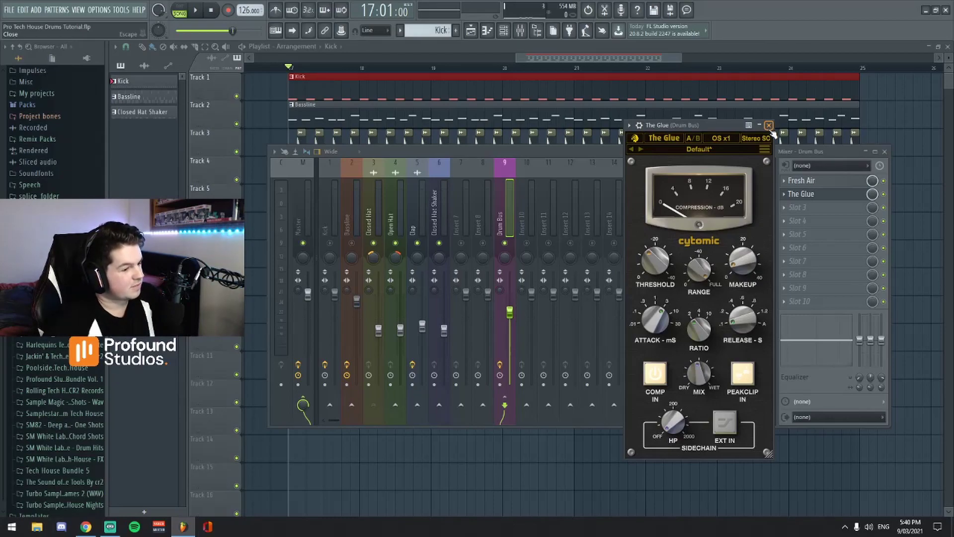
Reposition The Glue's window over the mixer and close it
{"action": "left_click_drag", "start_coordinate": [716, 125], "coordinate": [571, 103]}
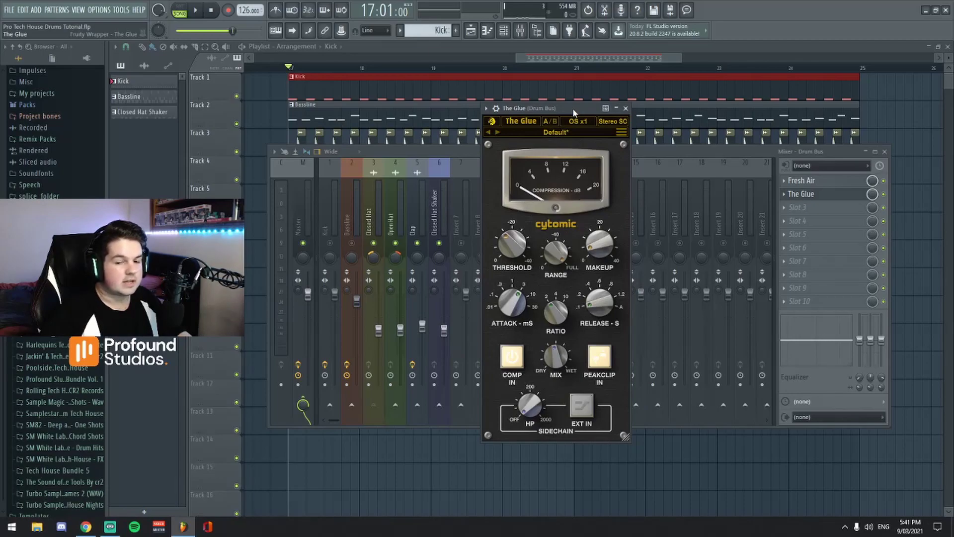
{"action": "mouse_move", "coordinate": [573, 109]}
{"action": "left_mouse_down"}
{"action": "mouse_move", "coordinate": [523, 123]}
{"action": "mouse_move", "coordinate": [556, 128]}
{"action": "mouse_move", "coordinate": [565, 148]}
{"action": "mouse_move", "coordinate": [560, 111]}
{"action": "left_mouse_up"}
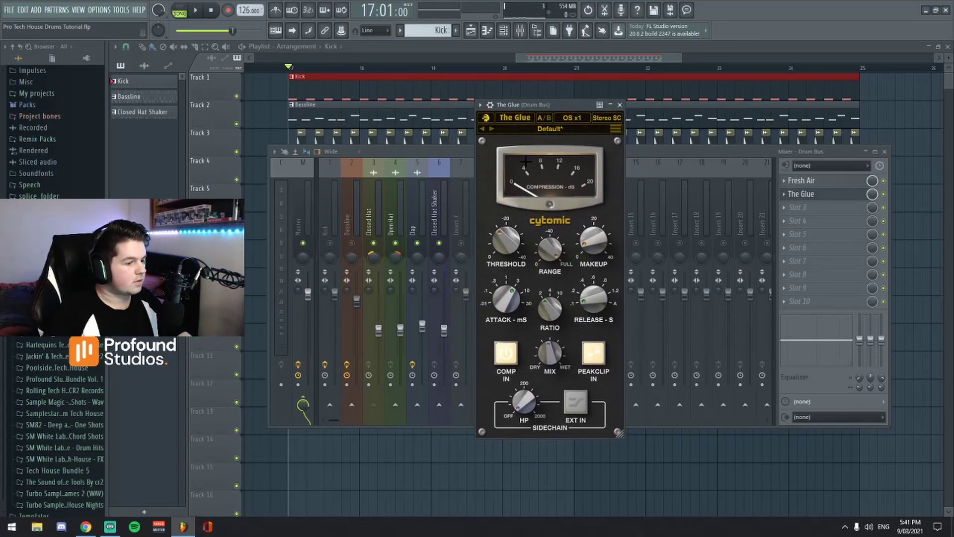
{"action": "left_click_drag", "start_coordinate": [557, 108], "coordinate": [557, 107]}
{"action": "left_click", "coordinate": [620, 103]}
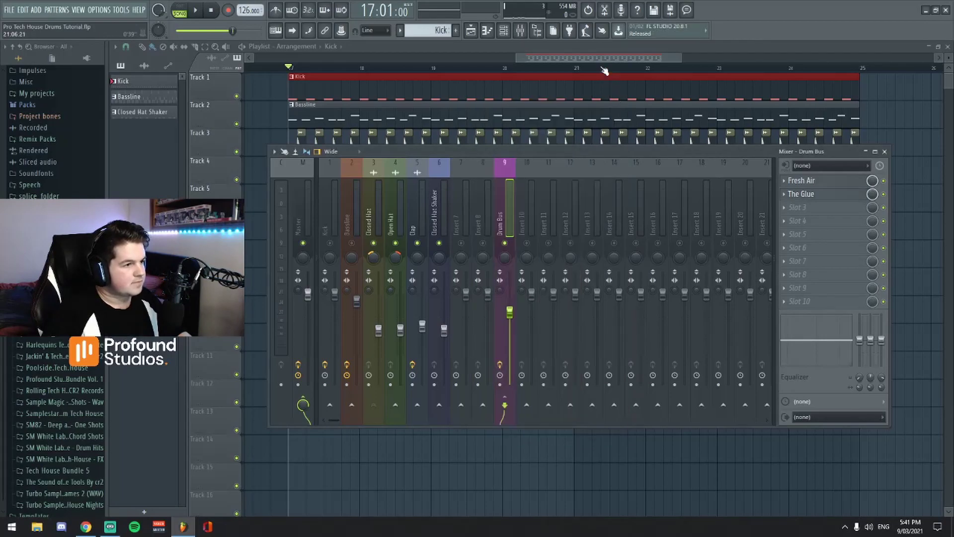
Turn all mixer tracks back on, including the Kick and Bassline, and play the full arrangement
{"action": "left_click", "coordinate": [520, 31]}
{"action": "left_click", "coordinate": [519, 30]}
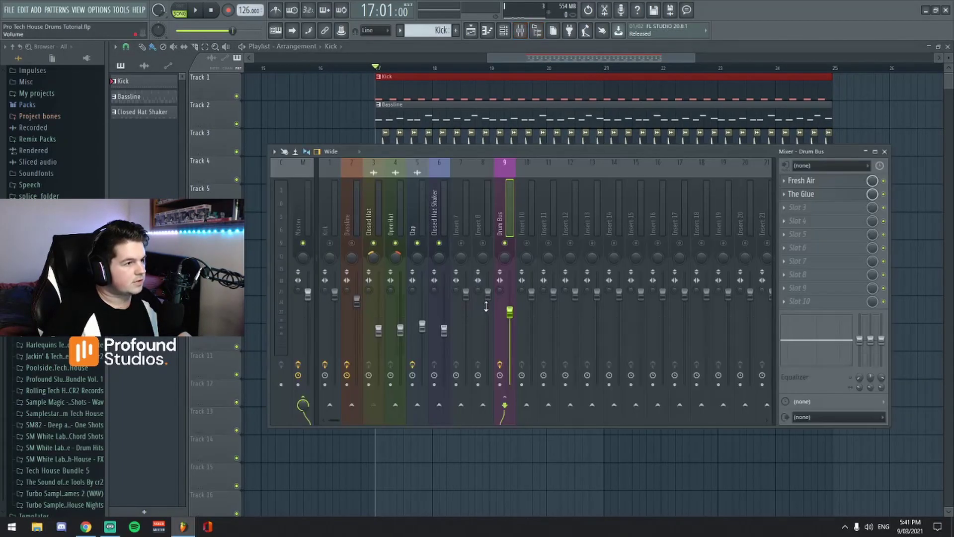
{"action": "key", "text": "space"}
{"action": "key", "text": "space"}
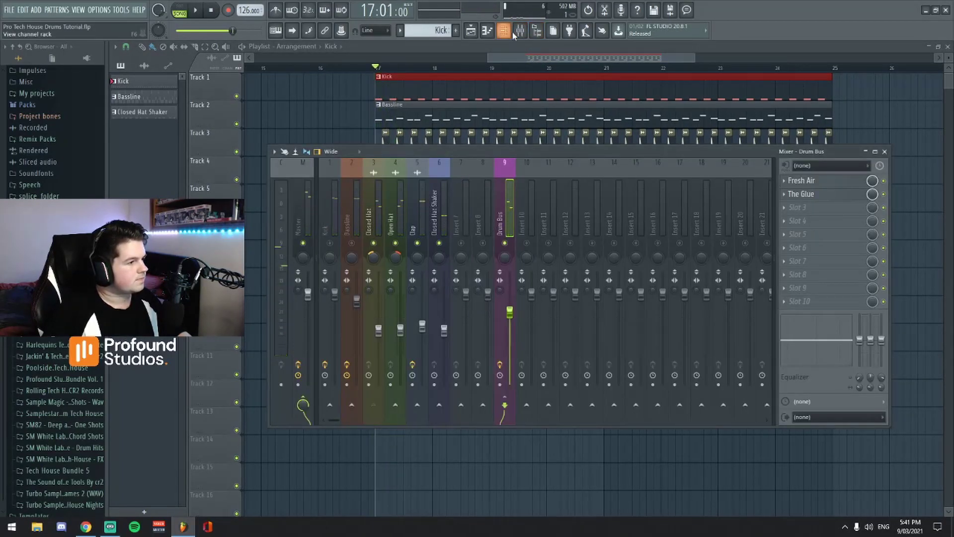
{"action": "left_click", "coordinate": [520, 32]}
{"action": "left_click", "coordinate": [520, 31]}
{"action": "left_click", "coordinate": [326, 210]}
{"action": "key", "text": "space"}
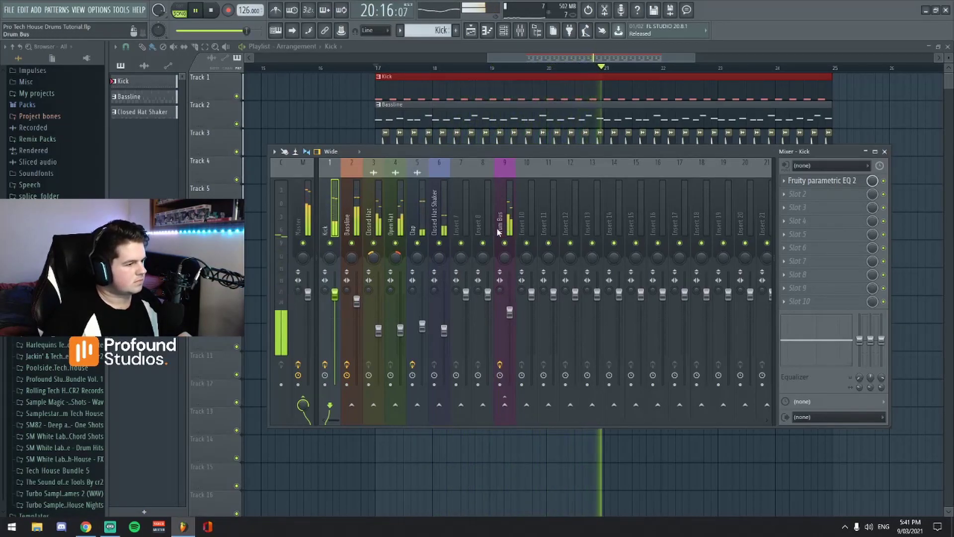
Stop playback, mute the Drum Bus, and centre the panning of the Closed Hat and Open Hat tracks
{"action": "left_click", "coordinate": [542, 58]}
{"action": "scroll", "coordinate": [542, 58], "scroll_direction": "down", "scroll_amount": 2}
{"action": "key", "text": "space"}
{"action": "left_click", "coordinate": [520, 30]}
{"action": "left_click", "coordinate": [505, 243]}
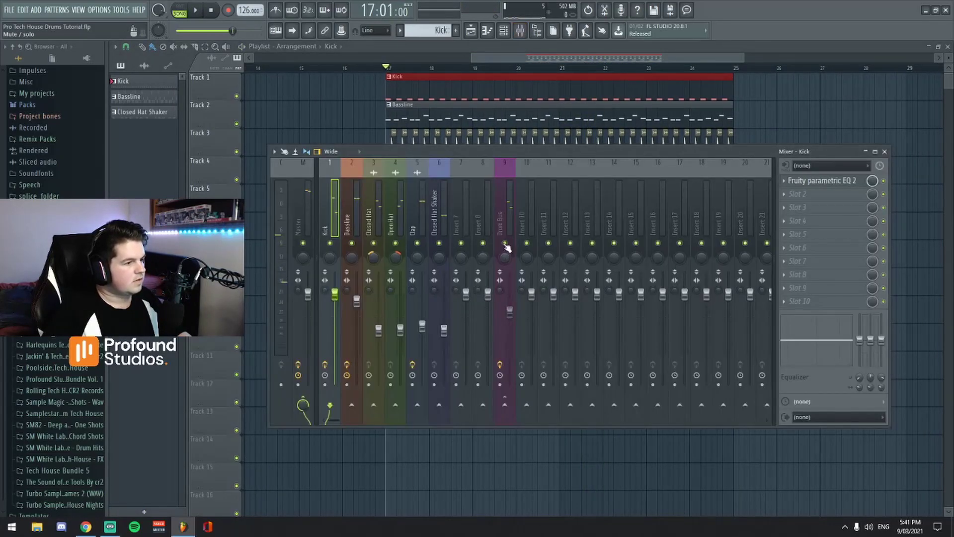
{"action": "left_click", "coordinate": [424, 247]}
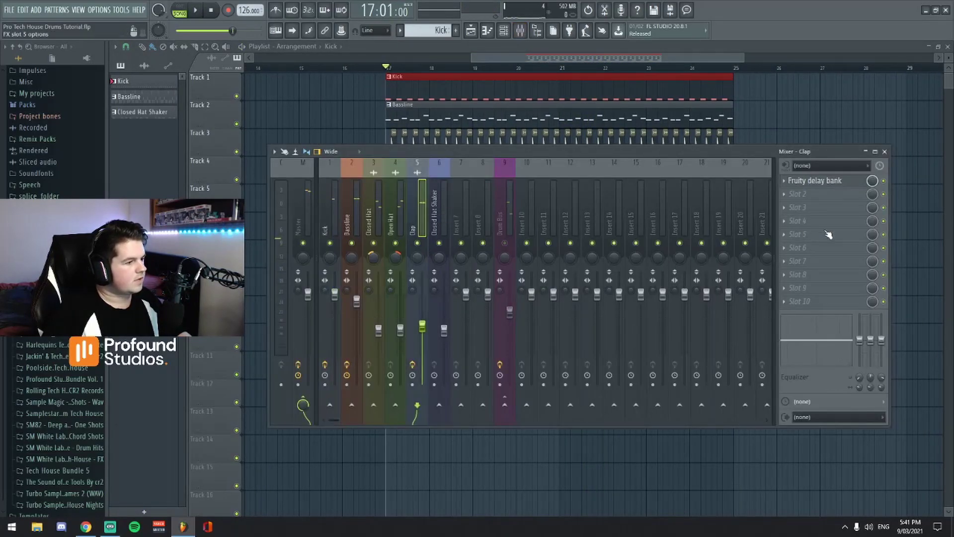
{"action": "left_click", "coordinate": [379, 221]}
{"action": "left_click", "coordinate": [398, 219]}
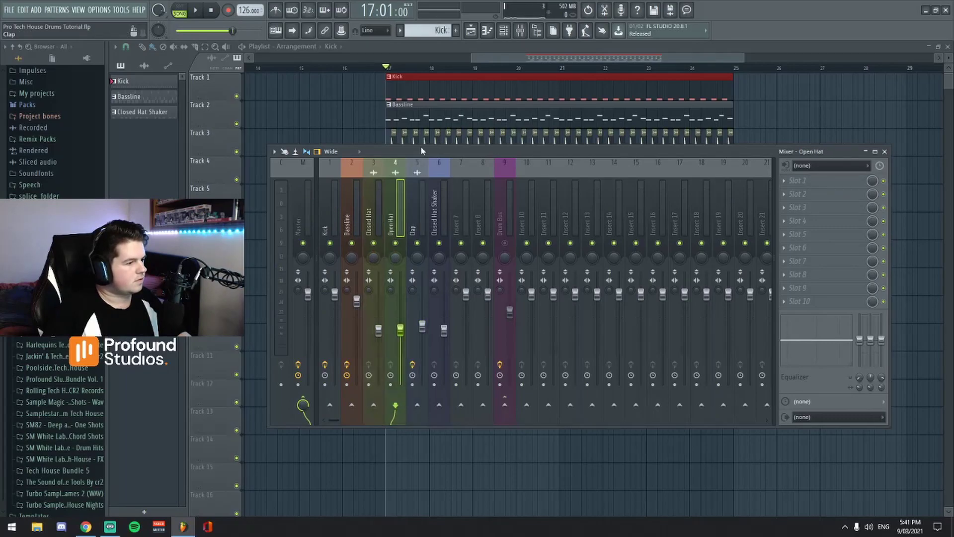
Play the arrangement to hear the drums without hat panning or Drum Bus processing
{"action": "key", "text": "space"}
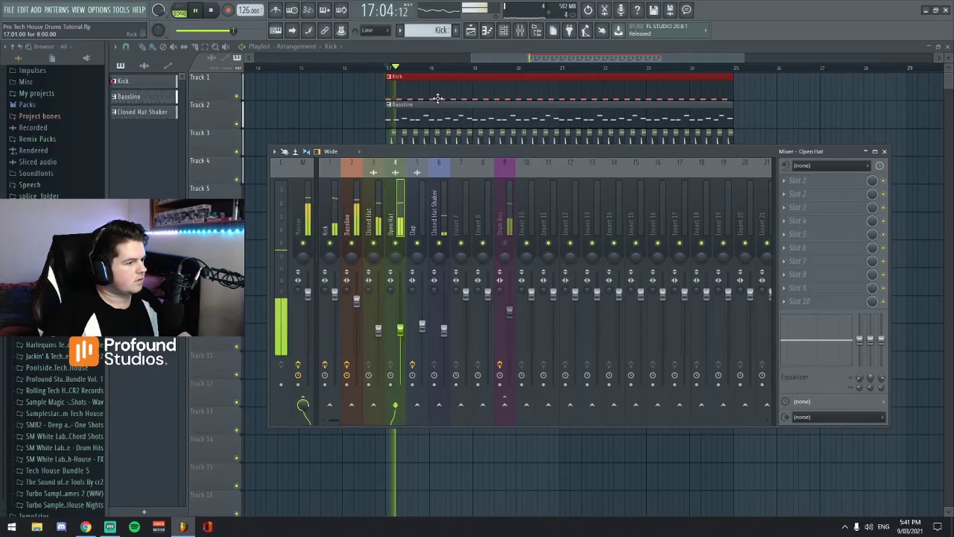
{"action": "left_click", "coordinate": [442, 230]}
{"action": "key", "text": "space"}
{"action": "key", "text": "space"}
{"action": "key", "text": "space"}
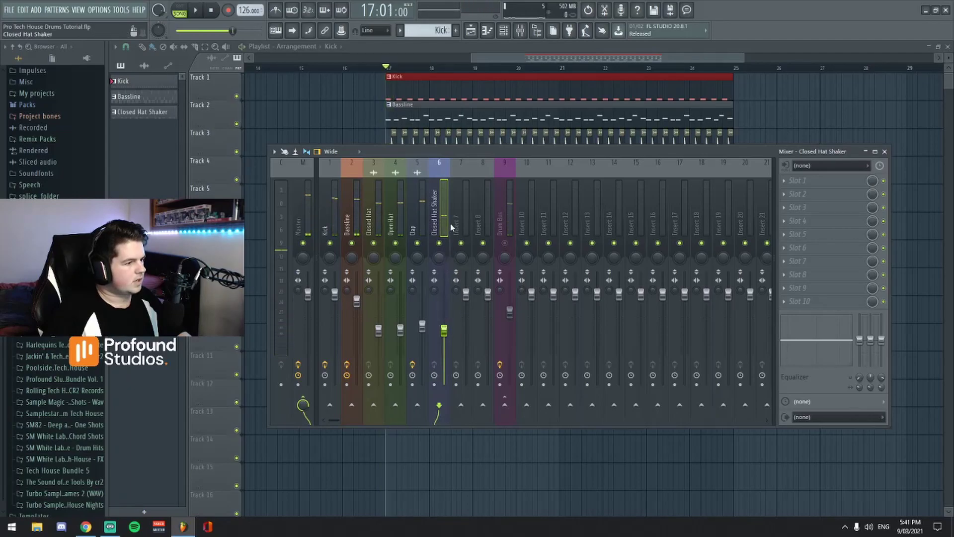
{"action": "key", "text": "space"}
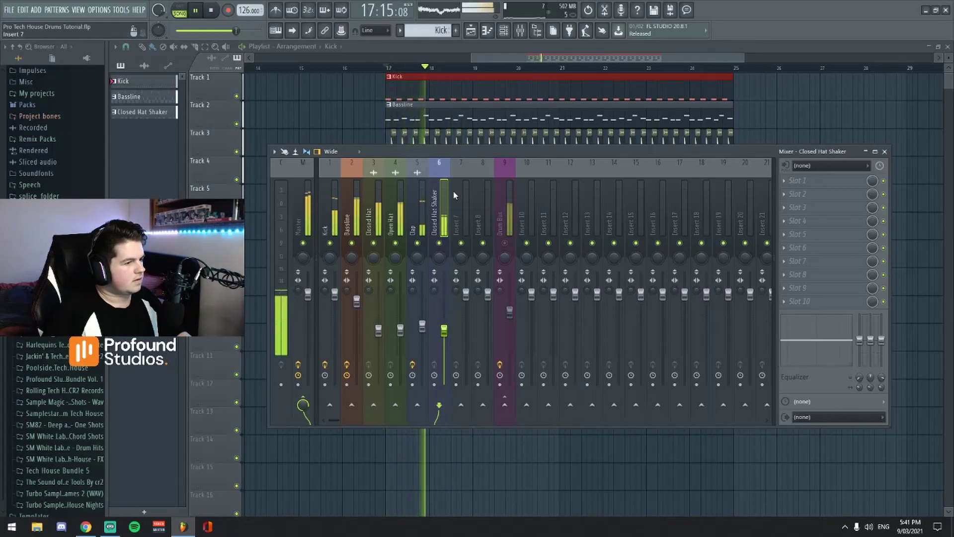
{"action": "key", "text": "space"}
Restore the Closed Hat panning and the Open Hat's 26% right panning, re-enable the Drum Bus, and play the arrangement
{"action": "mouse_move", "coordinate": [379, 260]}
{"action": "left_mouse_down"}
{"action": "mouse_move", "coordinate": [379, 274]}
{"action": "mouse_move", "coordinate": [397, 255]}
{"action": "left_mouse_up"}
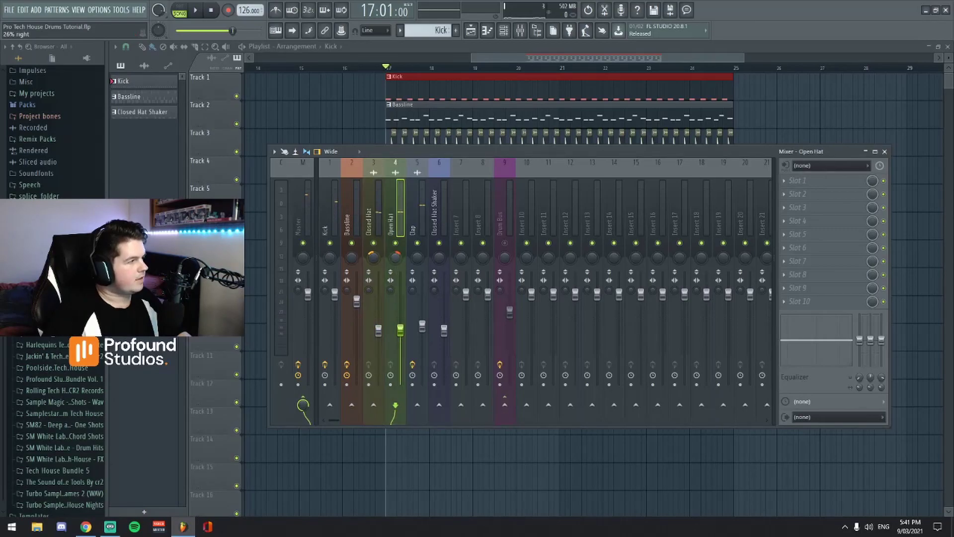
{"action": "left_click", "coordinate": [412, 217]}
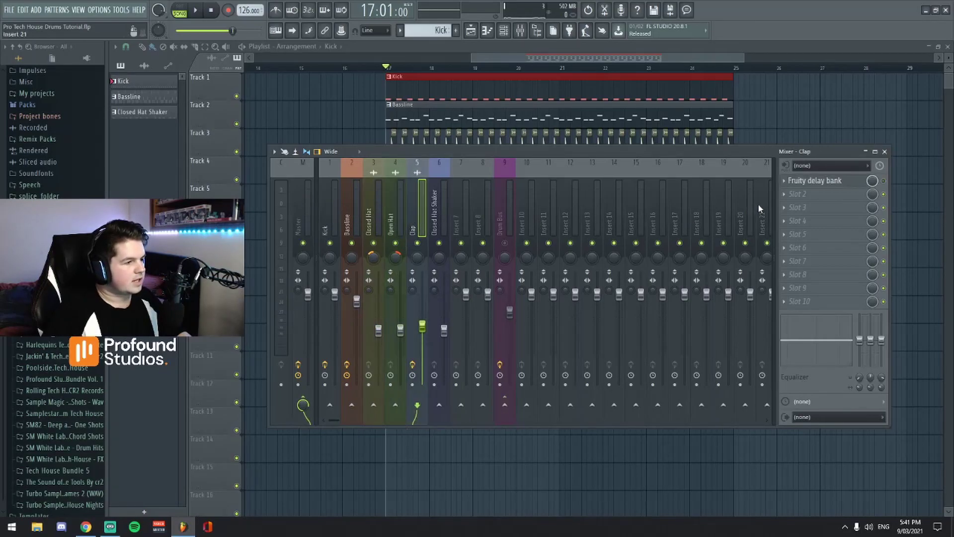
{"action": "left_click", "coordinate": [508, 214]}
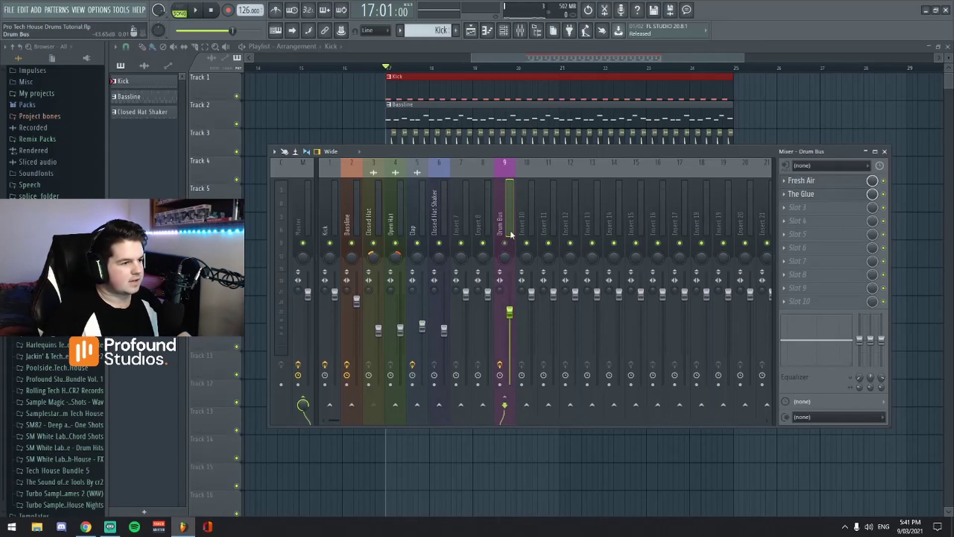
{"action": "key", "text": "space"}
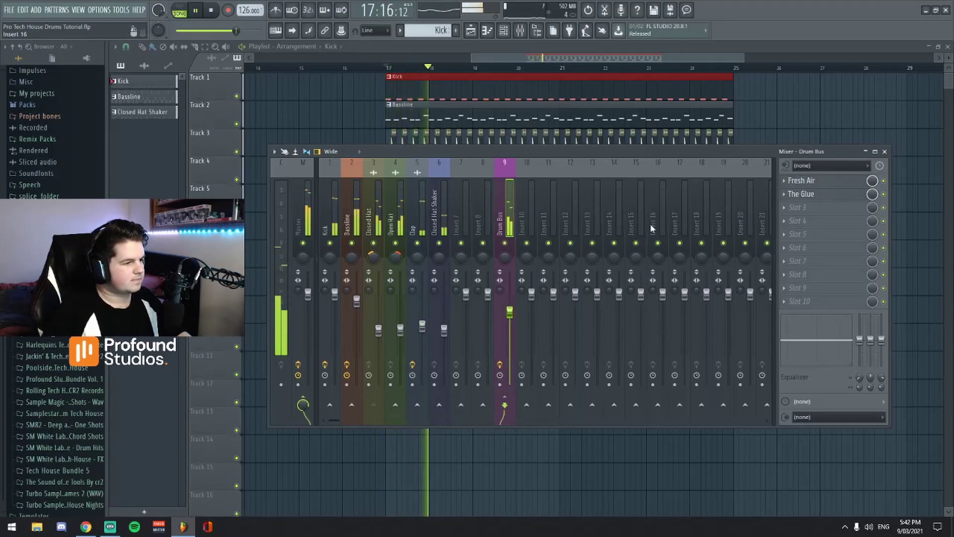
Close the mixer, fit the arrangement from bar 17 to 25 in the playlist, and stop playback
{"action": "left_click", "coordinate": [877, 152]}
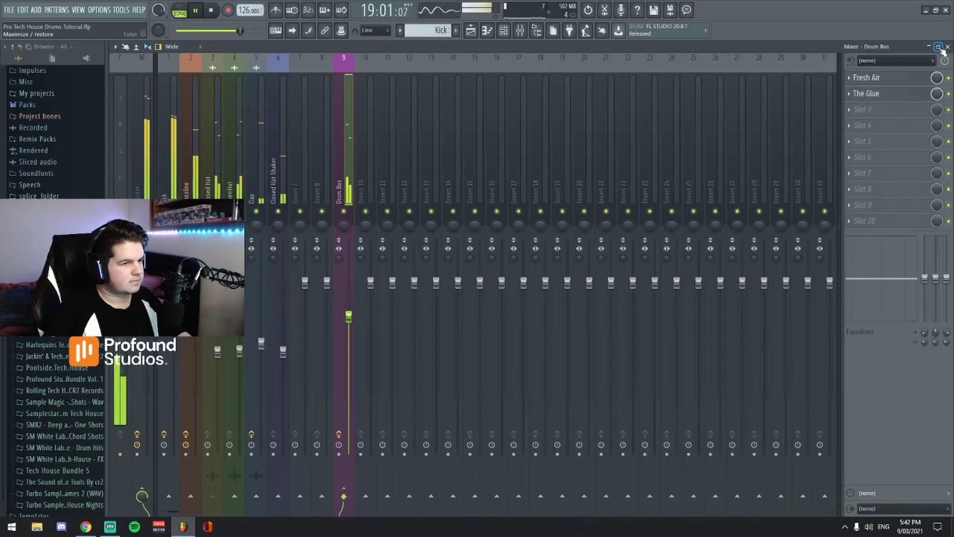
{"action": "left_click", "coordinate": [930, 51]}
{"action": "left_click", "coordinate": [885, 151]}
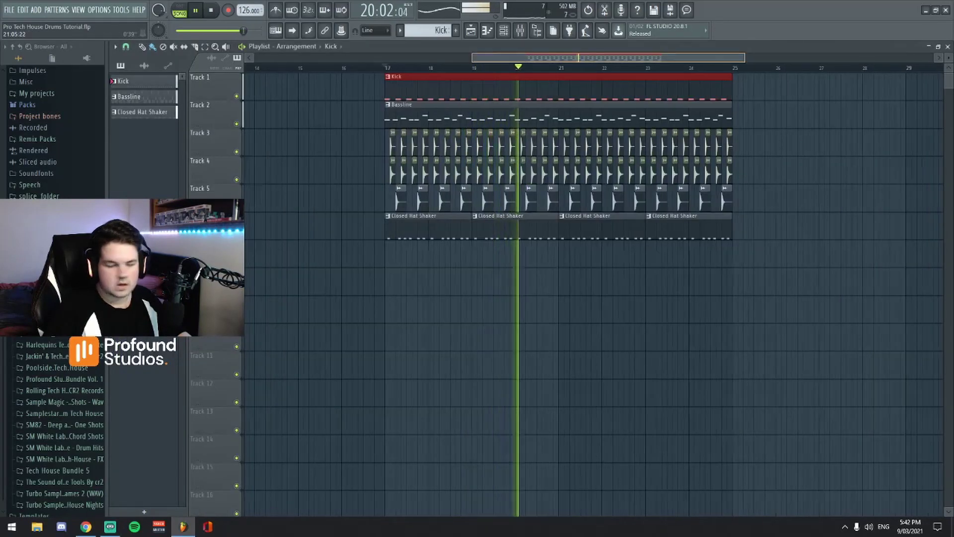
{"action": "scroll", "coordinate": [597, 58], "scroll_direction": "up", "scroll_amount": 3}
{"action": "scroll", "coordinate": [576, 60], "scroll_direction": "up", "scroll_amount": 1}
{"action": "key", "text": "space"}
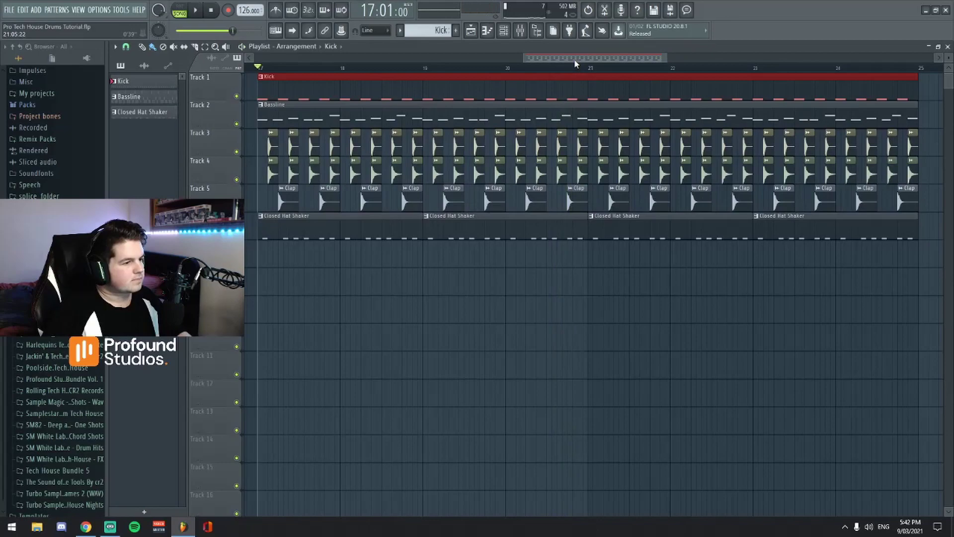